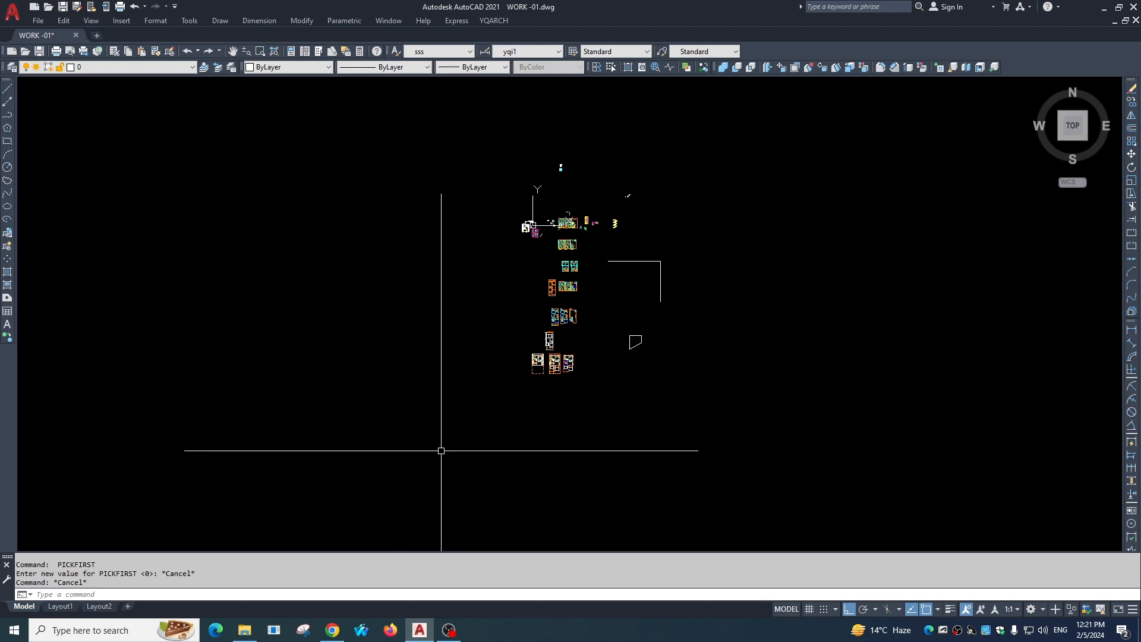
Try to mirror the first-floor window between the BATH and LOOK BELOW areas about a vertical line along the outer wall face.
scroll(577, 144, up, 5)
middle_drag(498, 547, 552, 131)
middle_drag(534, 440, 515, 303)
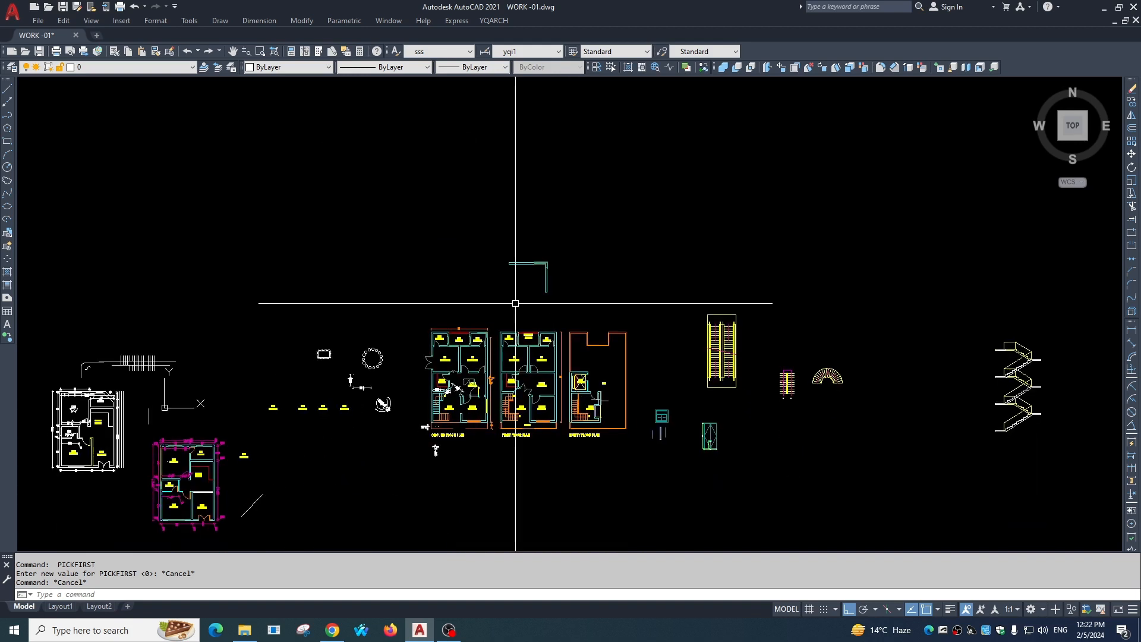
scroll(521, 309, up, 5)
middle_drag(496, 236, 560, 296)
scroll(560, 296, up, 5)
click(529, 250)
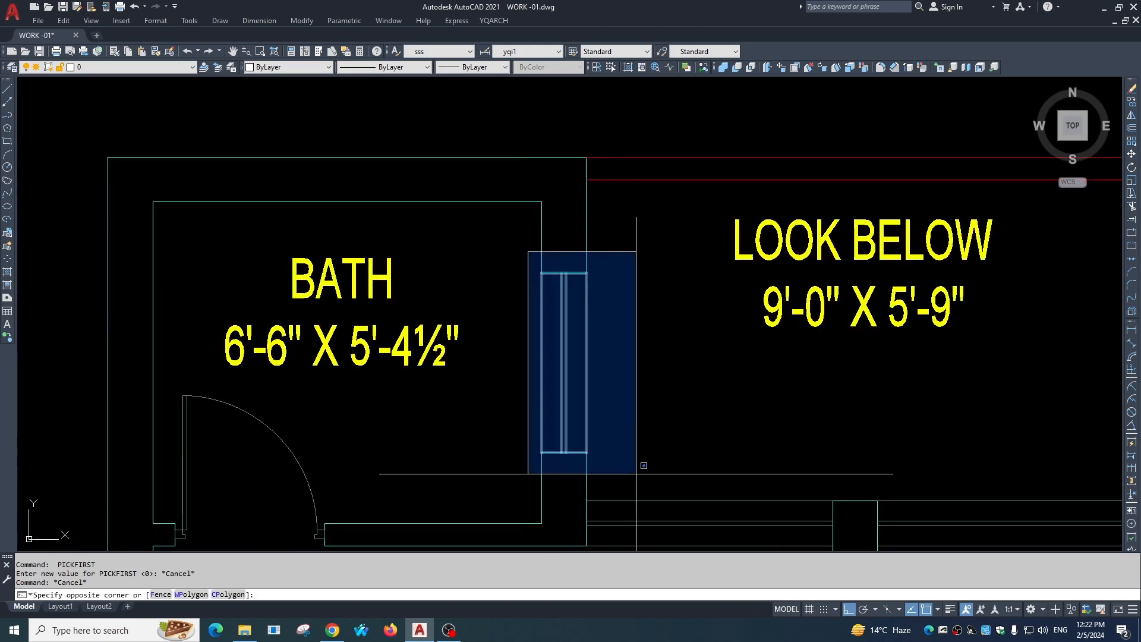
click(637, 474)
middle_drag(563, 405, 568, 417)
scroll(607, 394, down, 1)
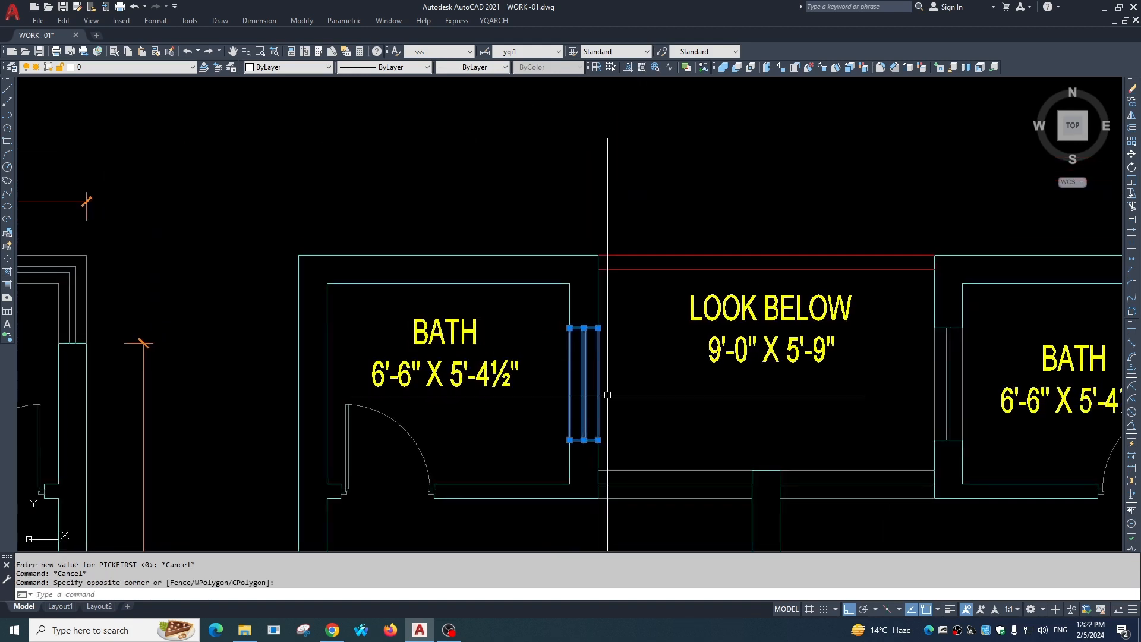
key(Return)
click(359, 180)
click(617, 442)
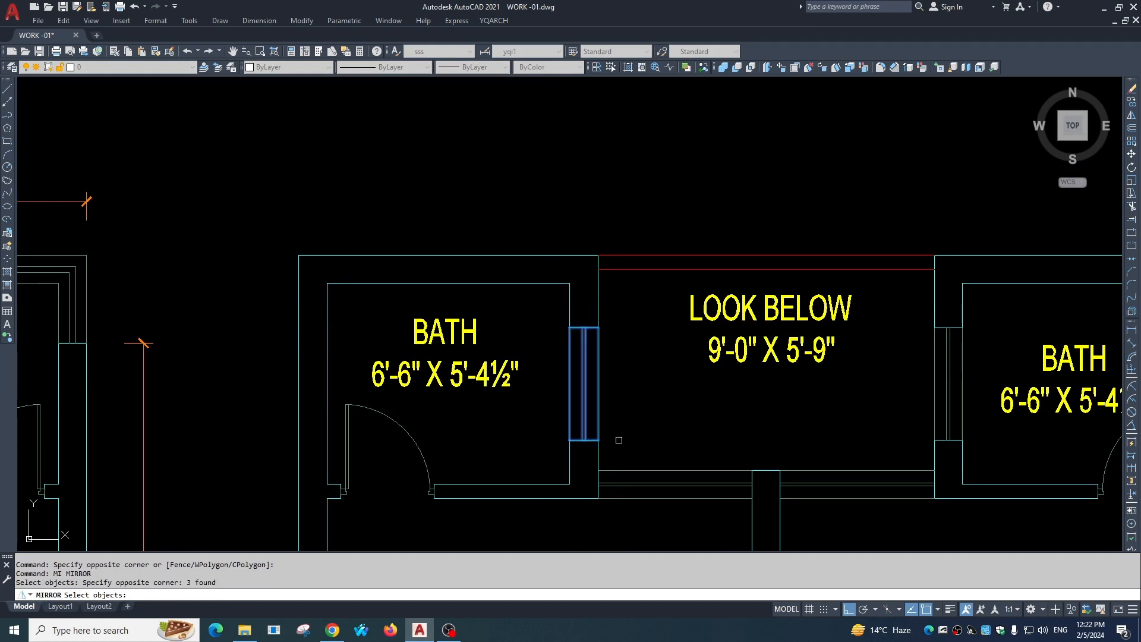
key(Return)
click(598, 292)
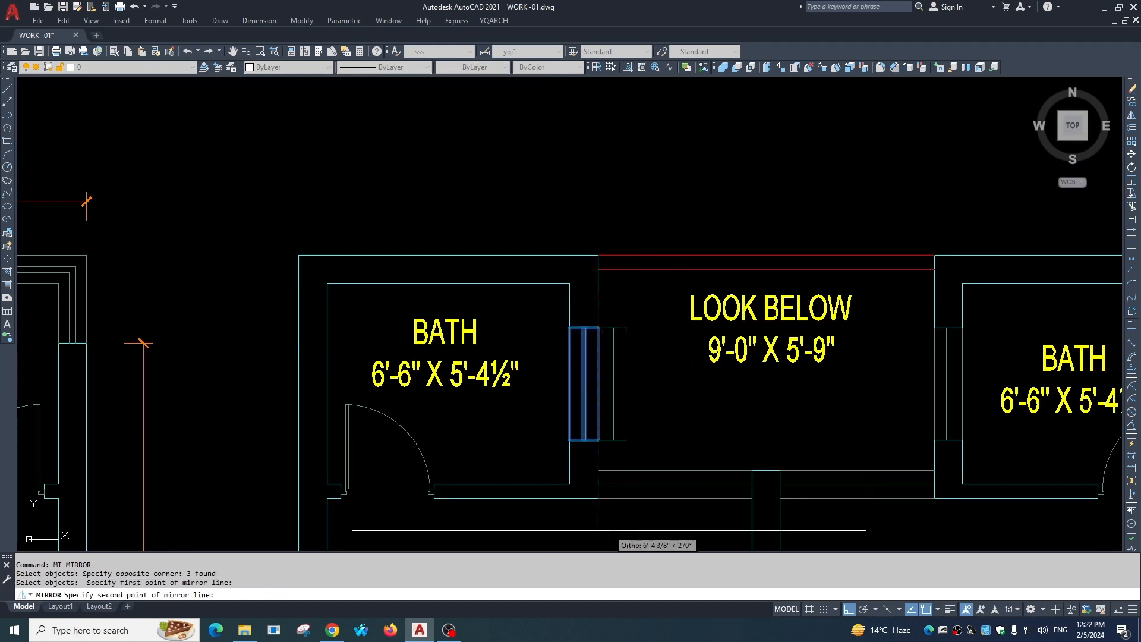
key(Escape)
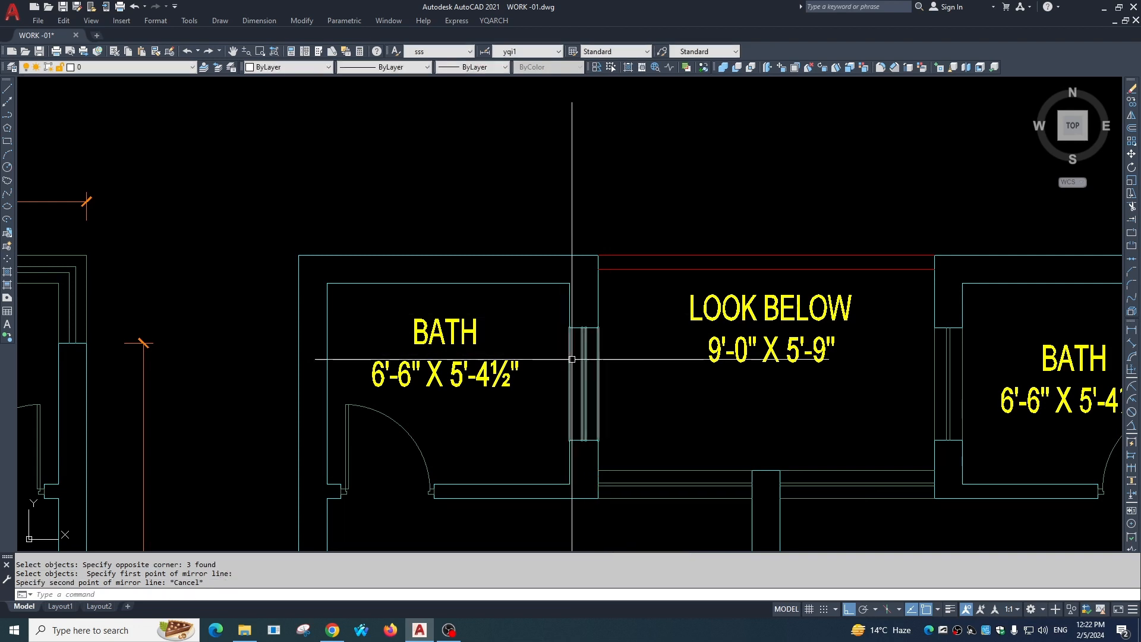
Try to mirror the same bath window about a diagonal line through the inner and outer corners of the wall.
click(565, 323)
click(623, 457)
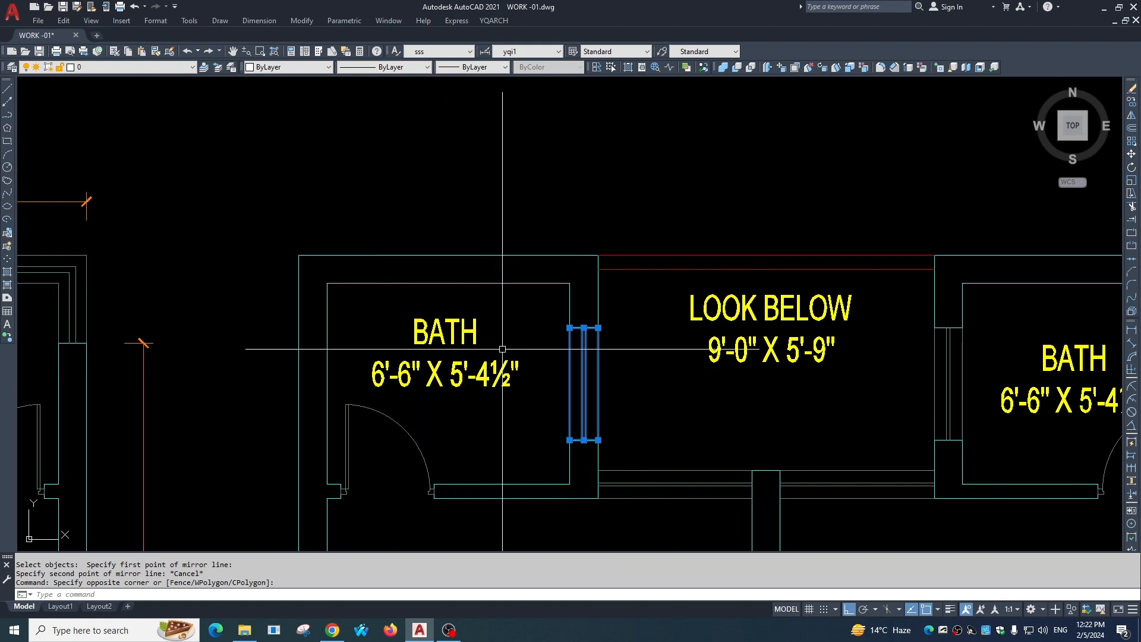
text(mi)
key(Return)
click(542, 320)
click(651, 456)
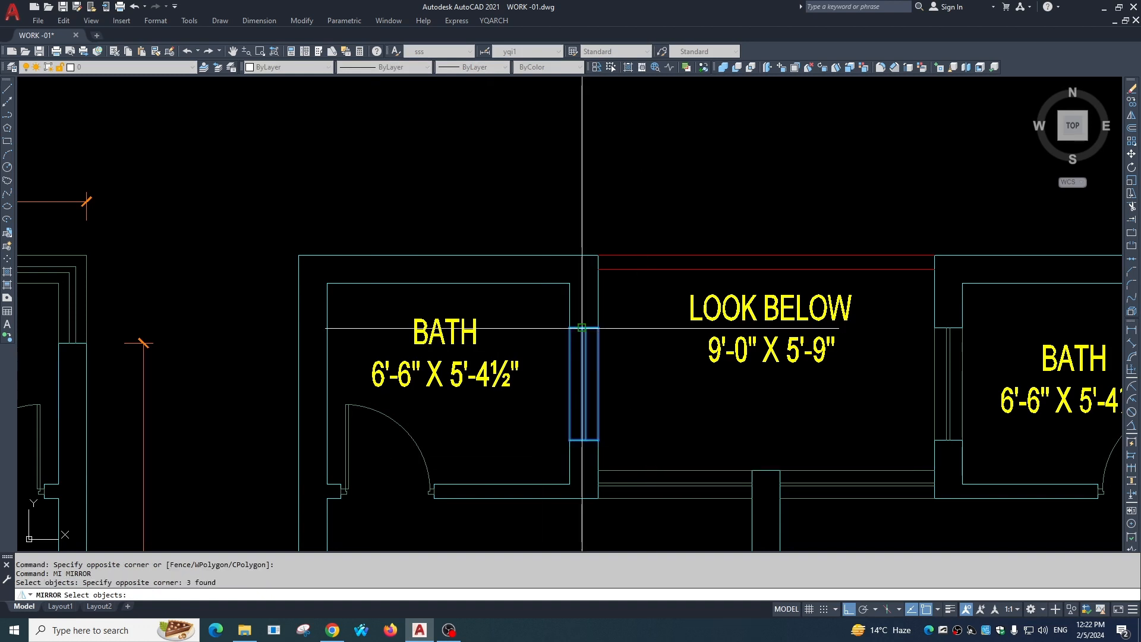
click(570, 283)
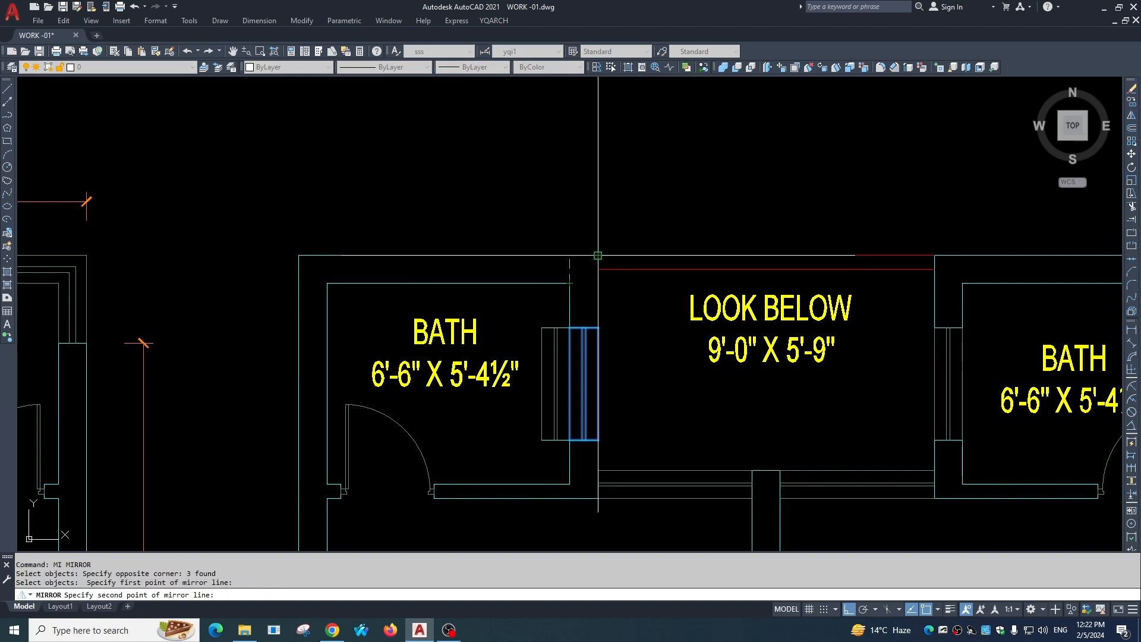
click(597, 256)
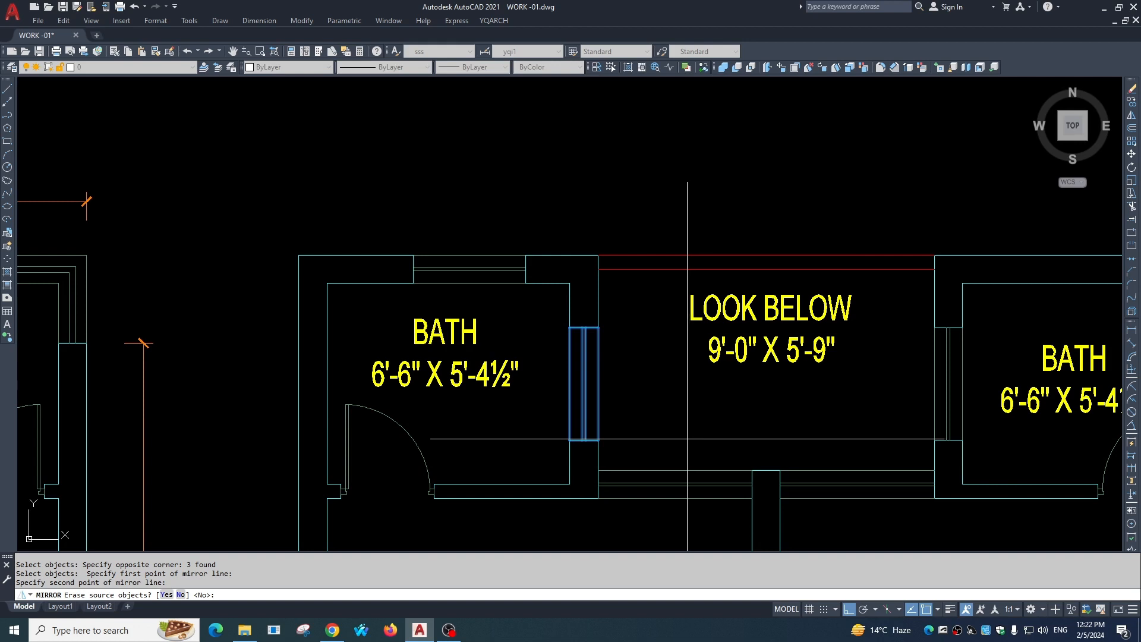
key(Escape)
key(Escape)
scroll(628, 393, down, 2)
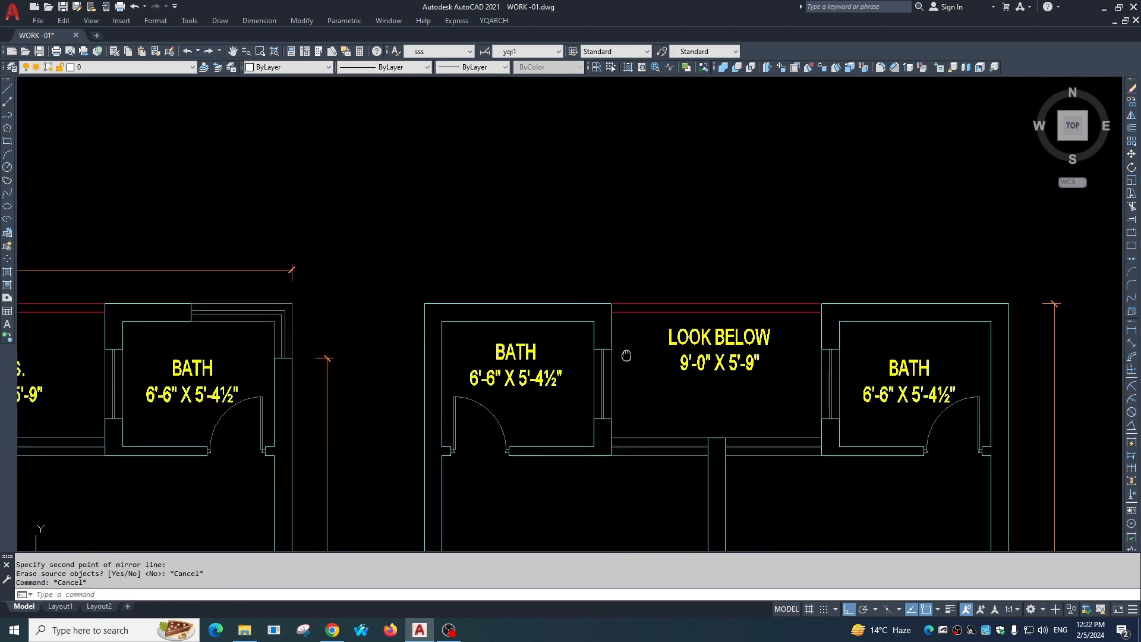
middle_drag(598, 235, 601, 331)
text(l)
key(Return)
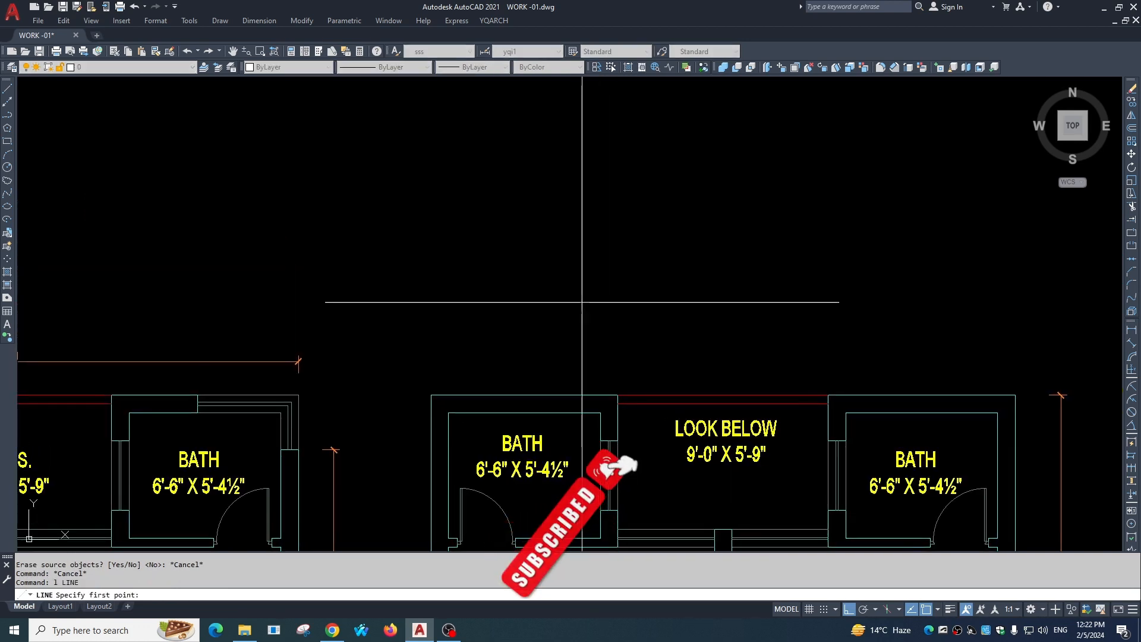
key(Escape)
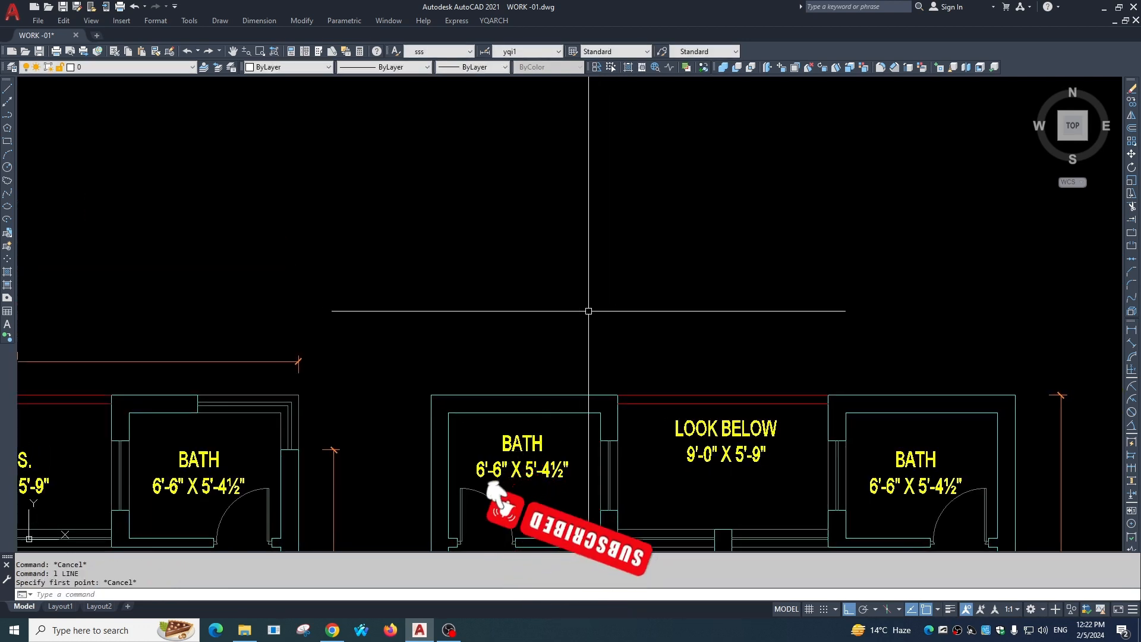
Draw a vertical line about 3'-6" long above the first floor plan and, with ortho off, a slanted line down from its top end.
text(l)
key(Return)
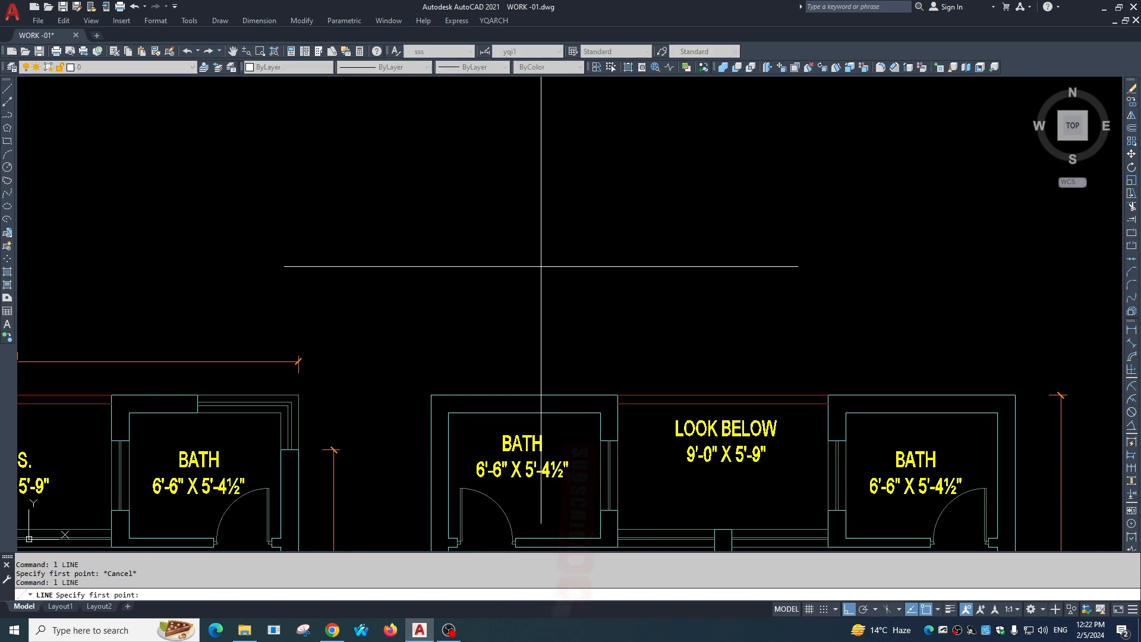
click(569, 227)
key(Escape)
key(Return)
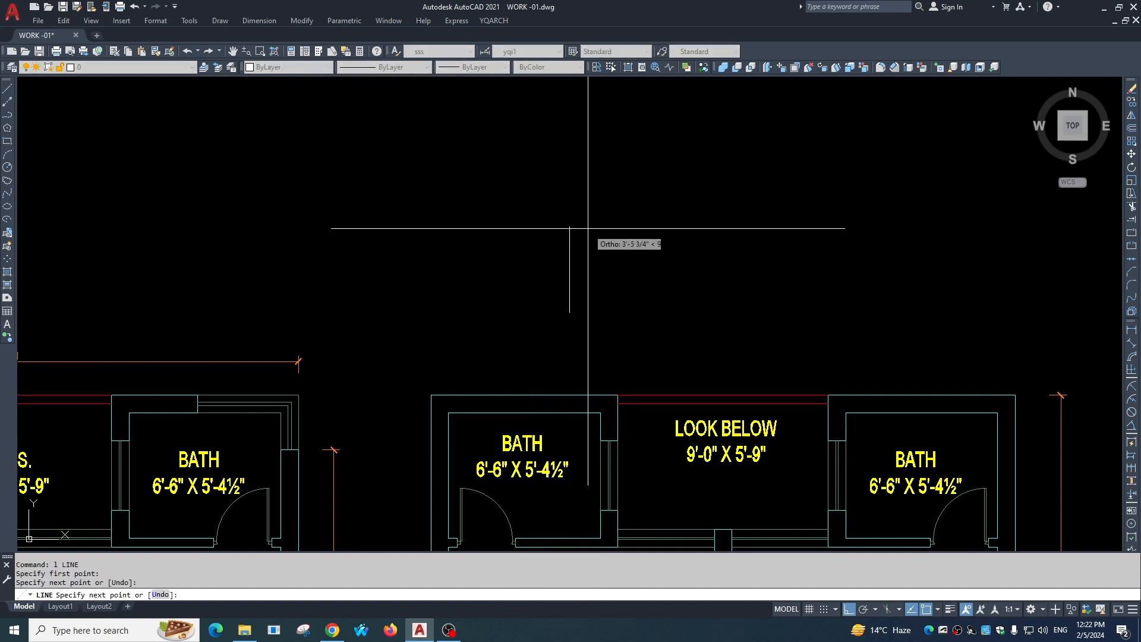
click(570, 227)
key(F8)
click(600, 309)
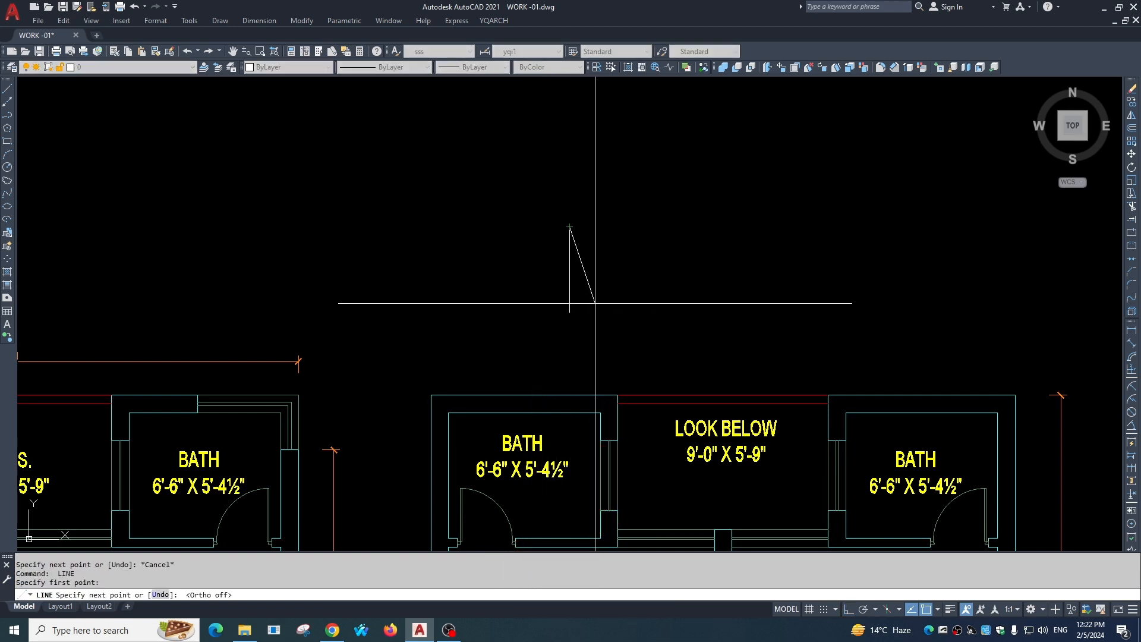
key(Escape)
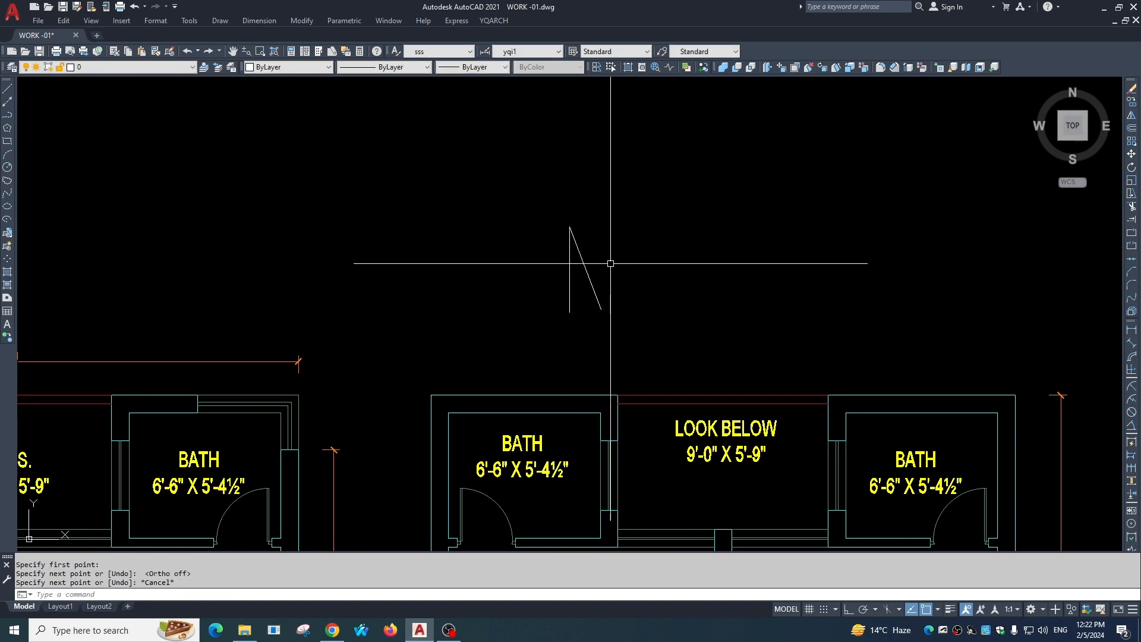
Mirror the vertical line about the slanted line, keeping the source line.
scroll(591, 273, up, 4)
middle_drag(581, 224, 584, 370)
click(561, 399)
click(494, 428)
text(mi)
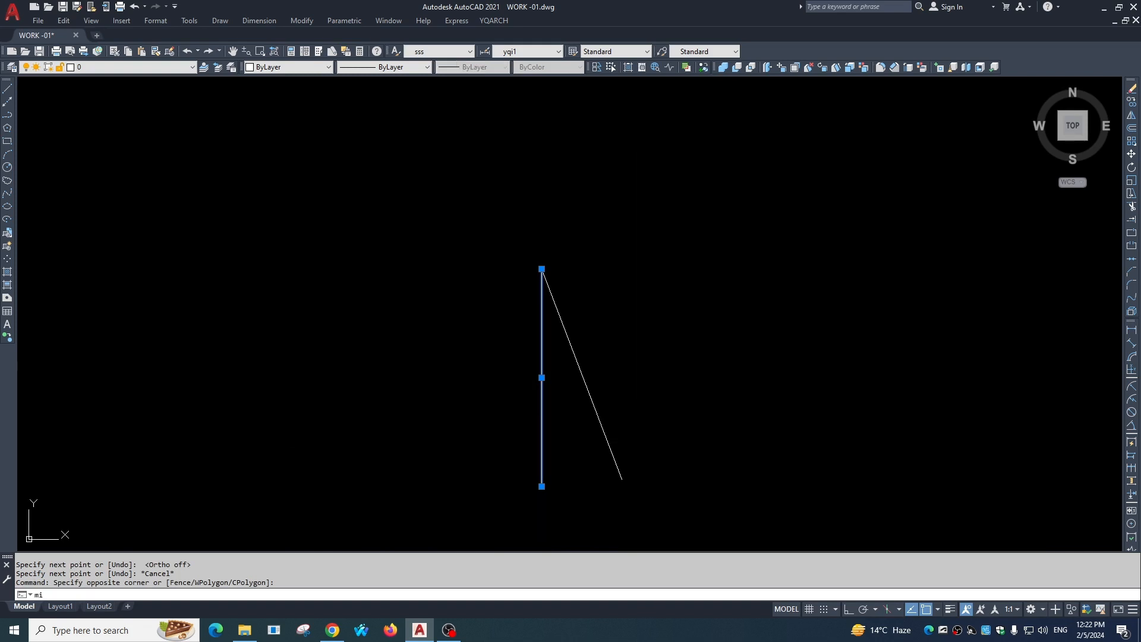
key(Return)
click(561, 322)
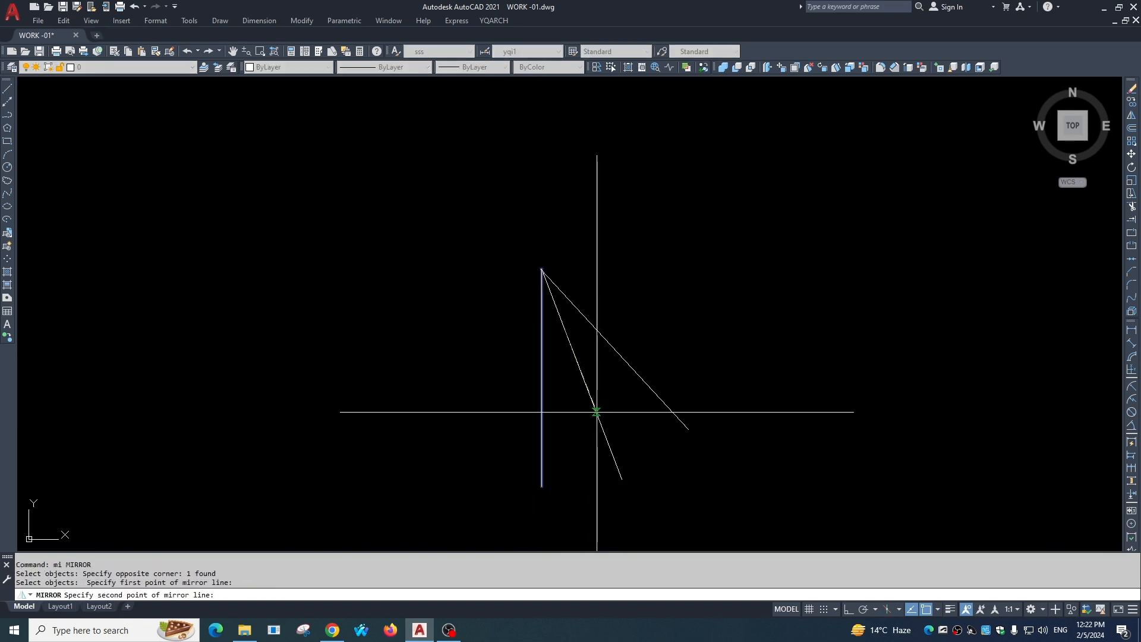
click(596, 411)
key(space)
Mirror the vertical line and the first slanted line about the third line of the fan, keeping the source lines.
click(601, 383)
click(489, 436)
key(space)
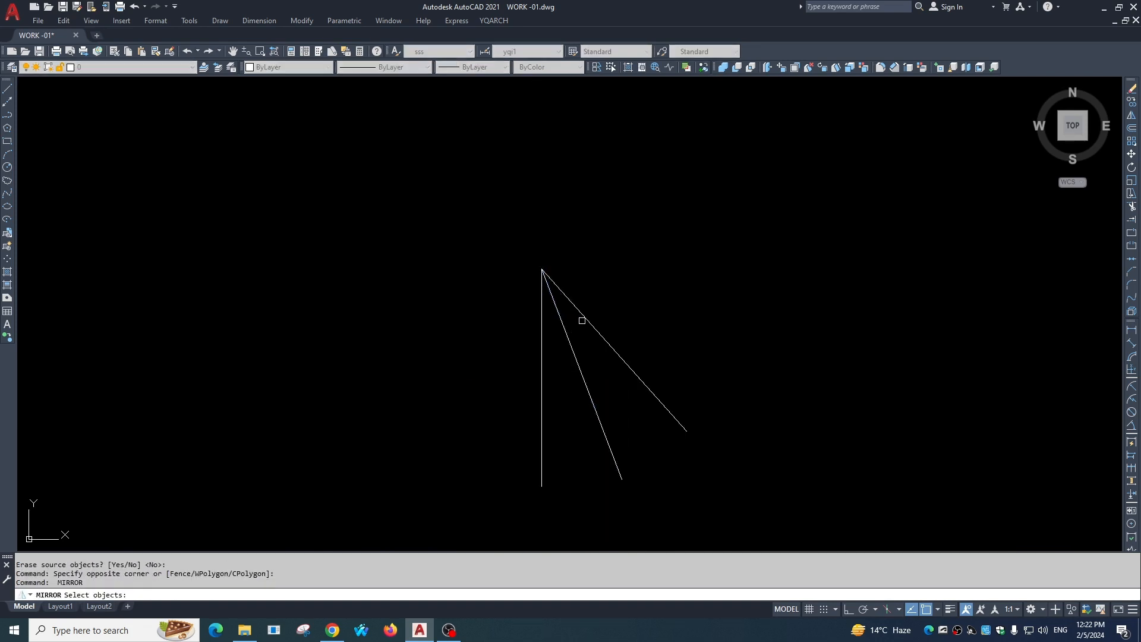
click(562, 324)
click(571, 299)
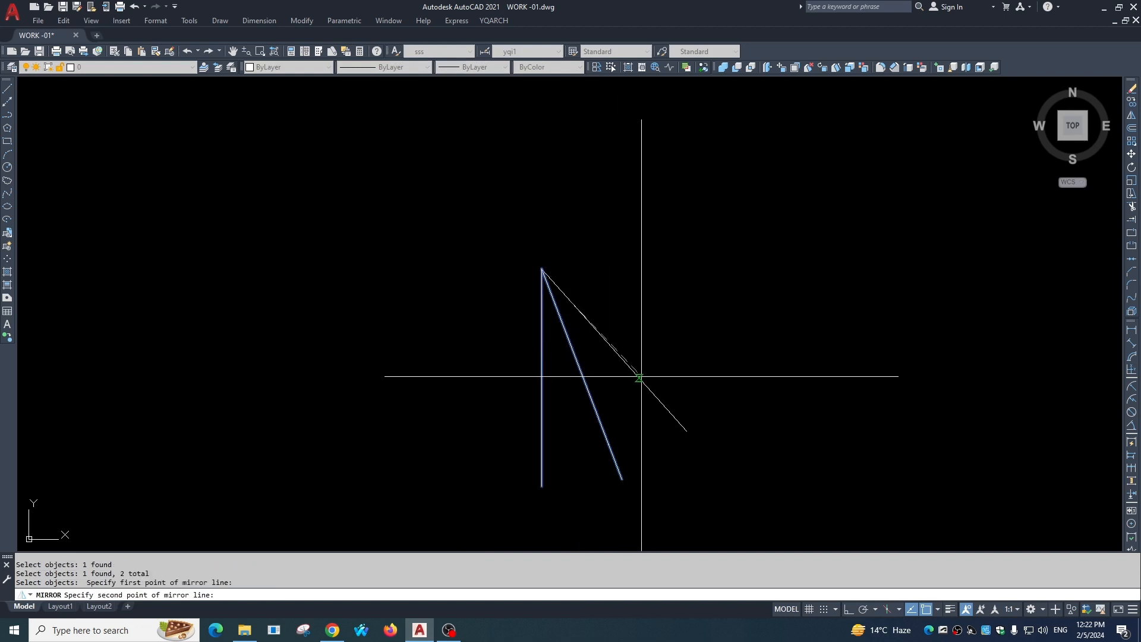
click(642, 381)
key(Return)
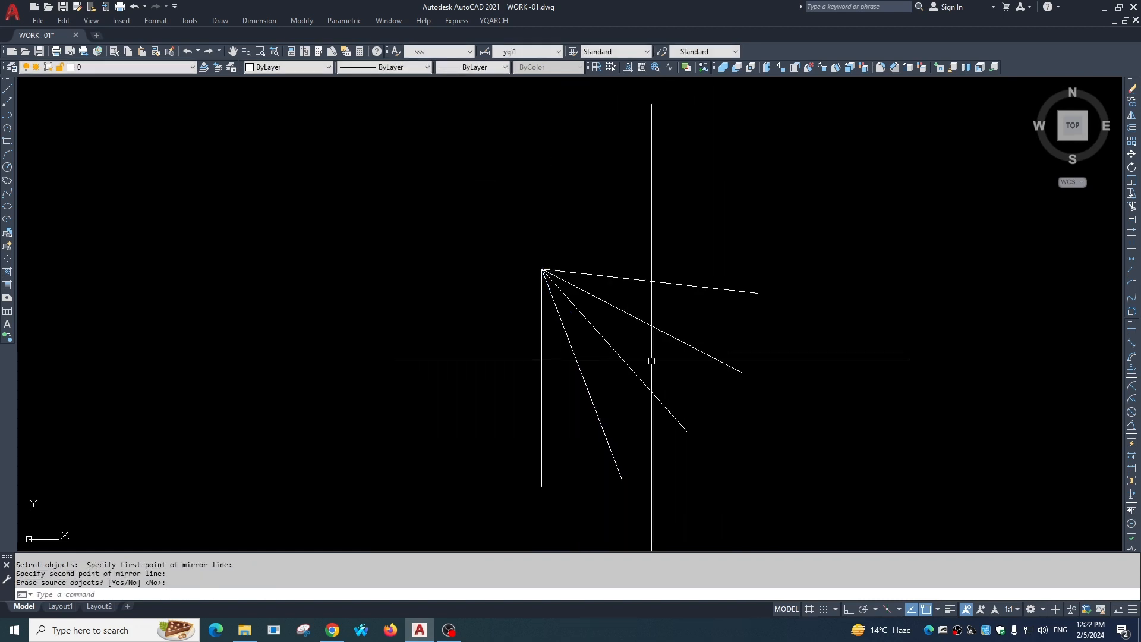
Mirror the four lower lines of the fan about its uppermost line, keeping the source lines.
click(668, 296)
click(469, 380)
key(Return)
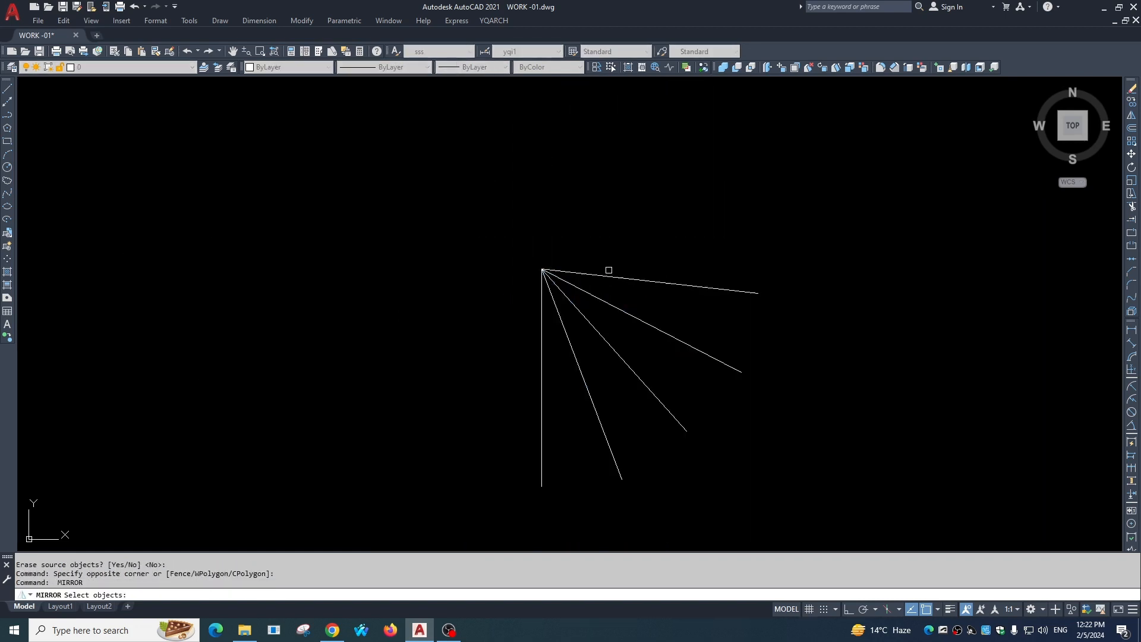
click(642, 303)
click(510, 384)
key(Return)
click(596, 272)
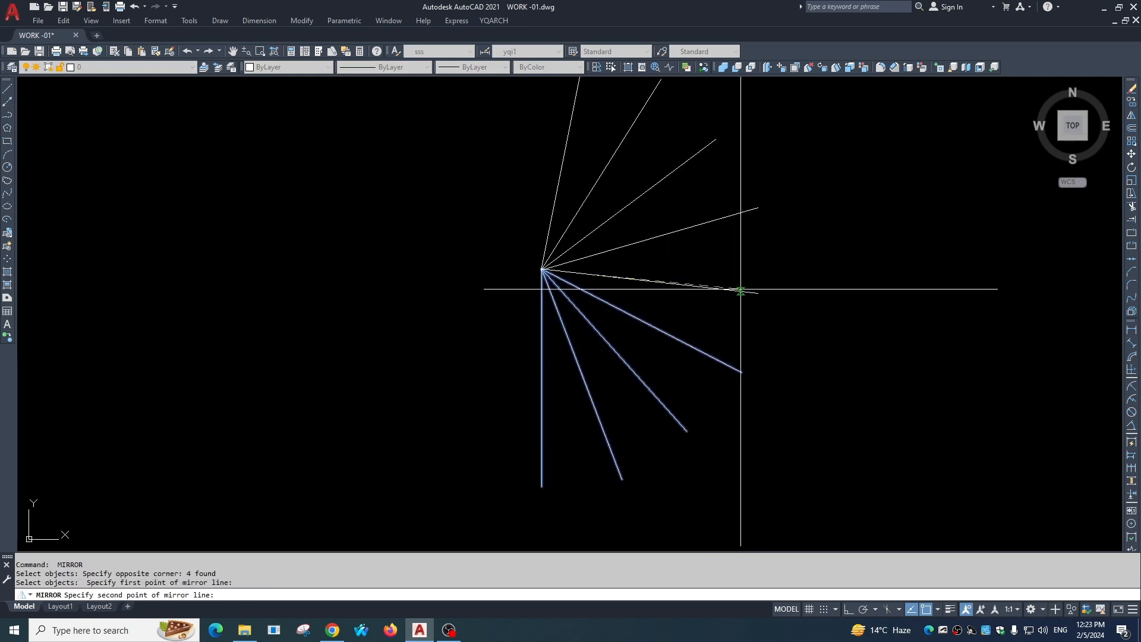
click(740, 291)
scroll(667, 397, down, 2)
key(Return)
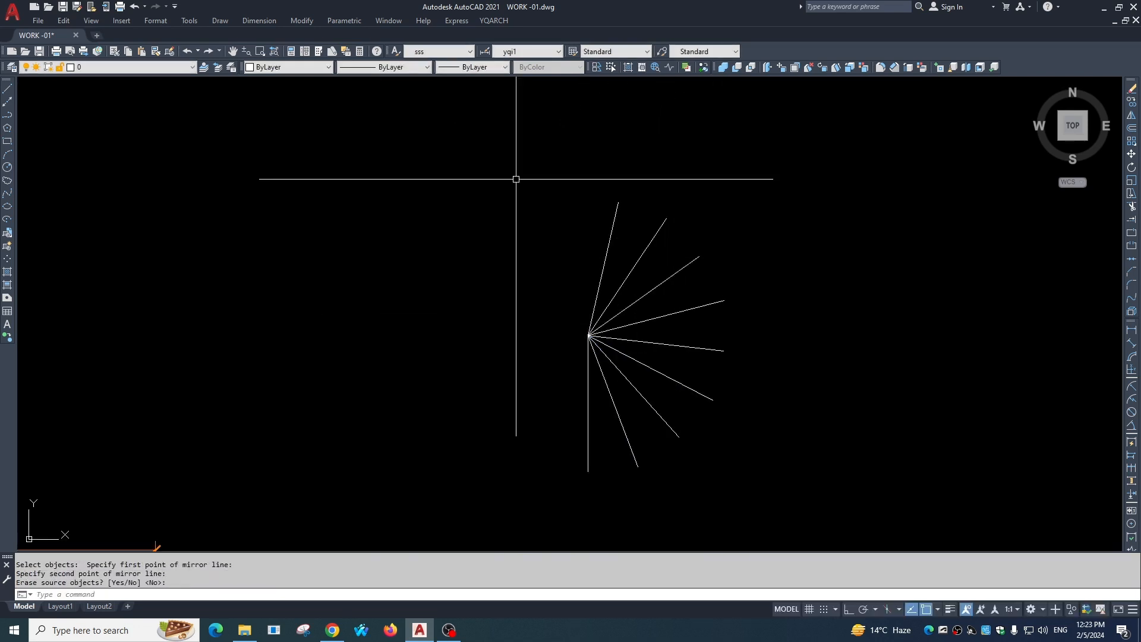
Stretch the front window of the ground floor's DRAWING room horizontally along its wall towards the right-hand corner, with ortho on.
scroll(575, 492, down, 6)
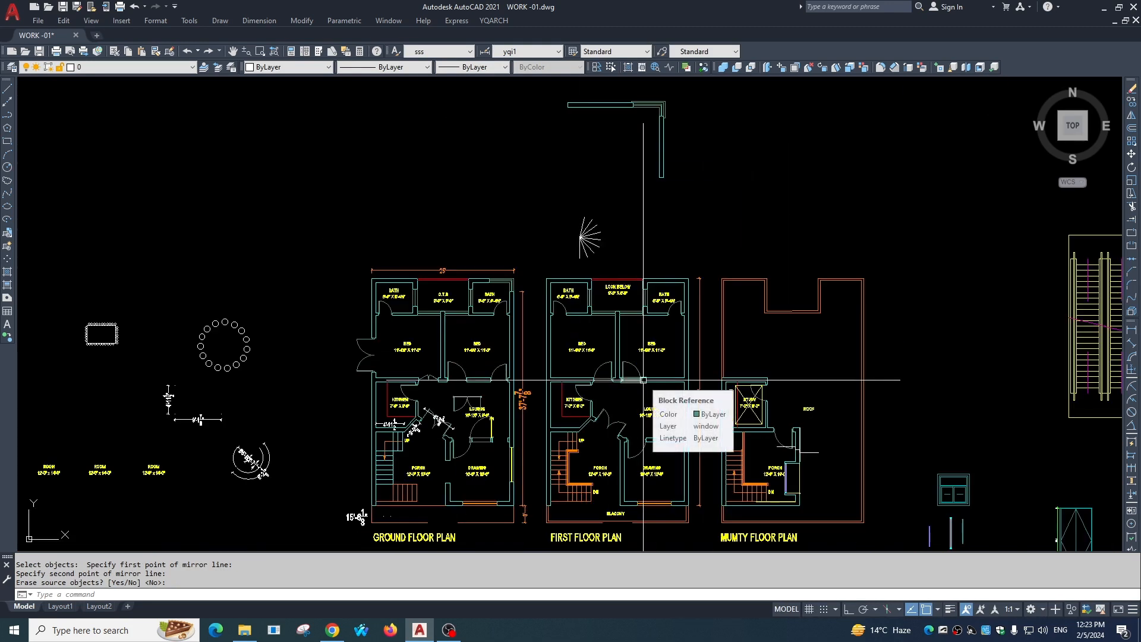
key(Escape)
scroll(395, 291, up, 6)
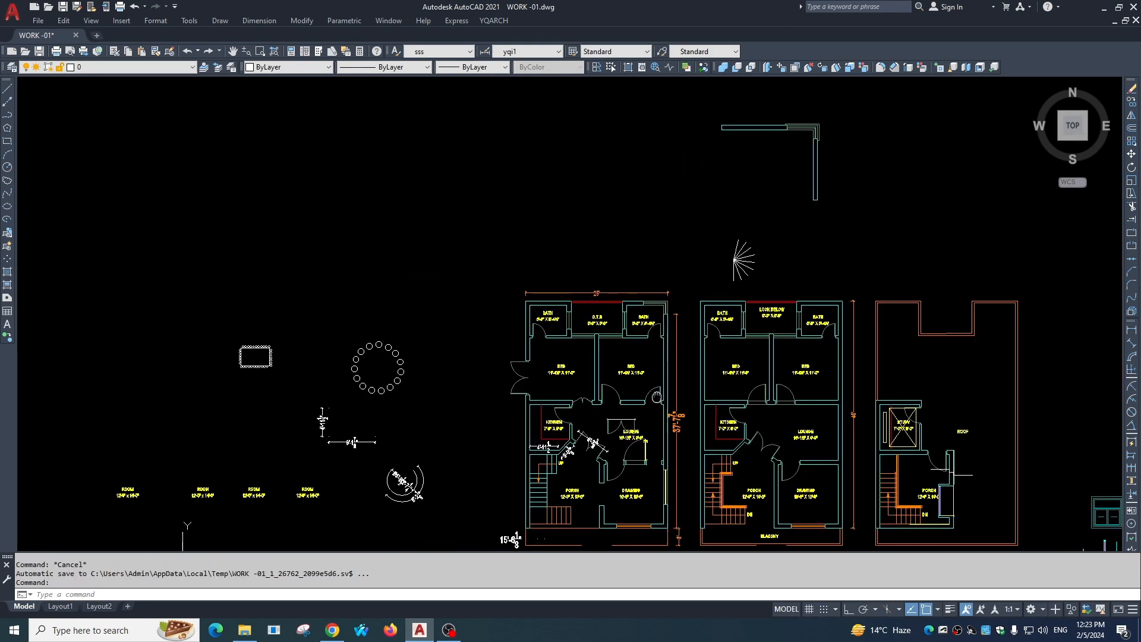
scroll(748, 371, down, 8)
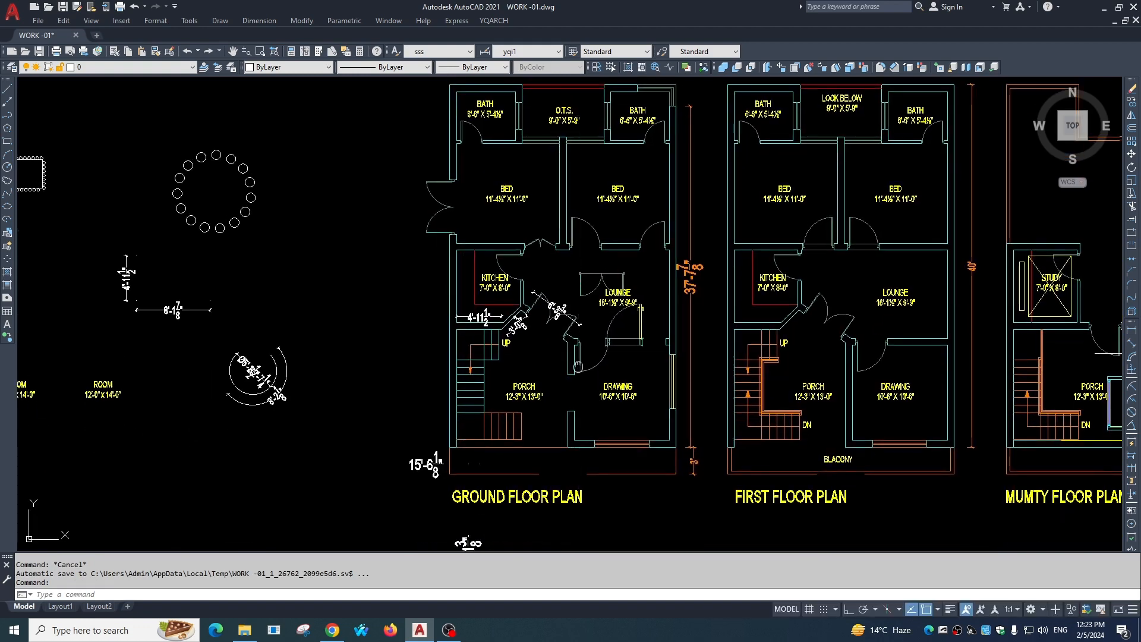
mouse_move(590, 482)
middle_down()
mouse_move(590, 400)
mouse_move(599, 414)
middle_up()
scroll(590, 400, up, 8)
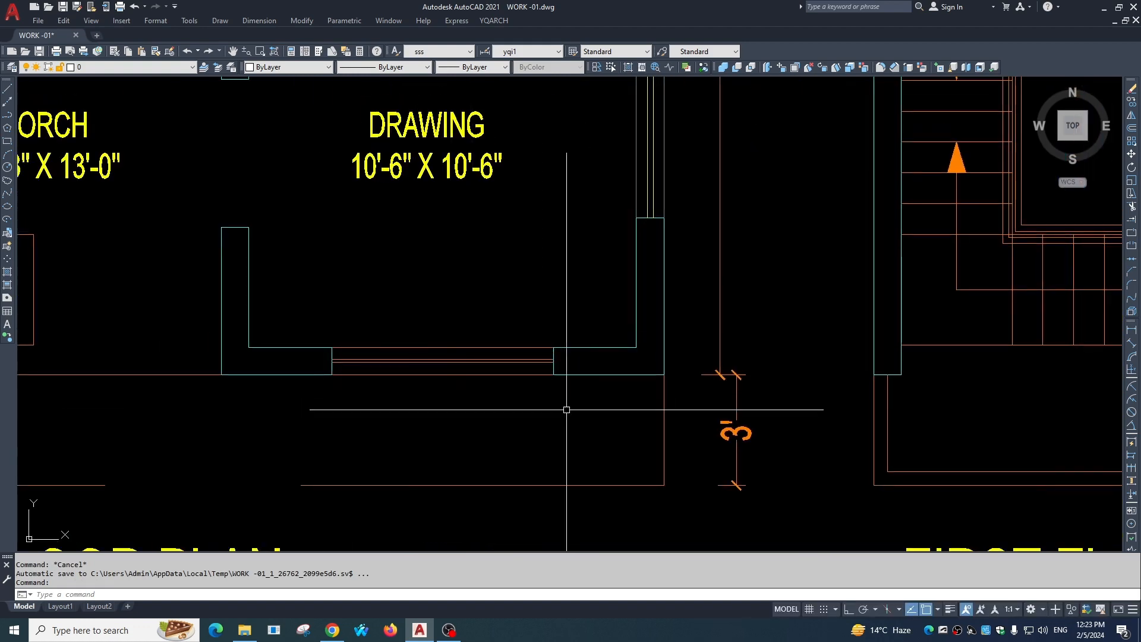
middle_drag(512, 342, 604, 375)
text(s)
key(space)
click(660, 343)
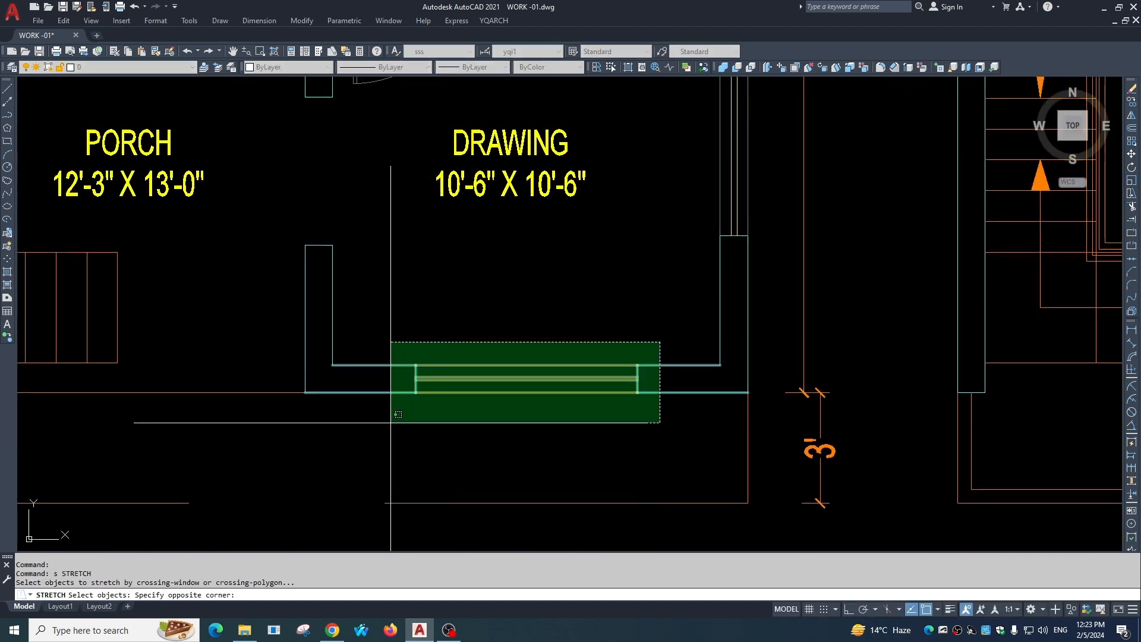
click(390, 422)
key(space)
click(459, 435)
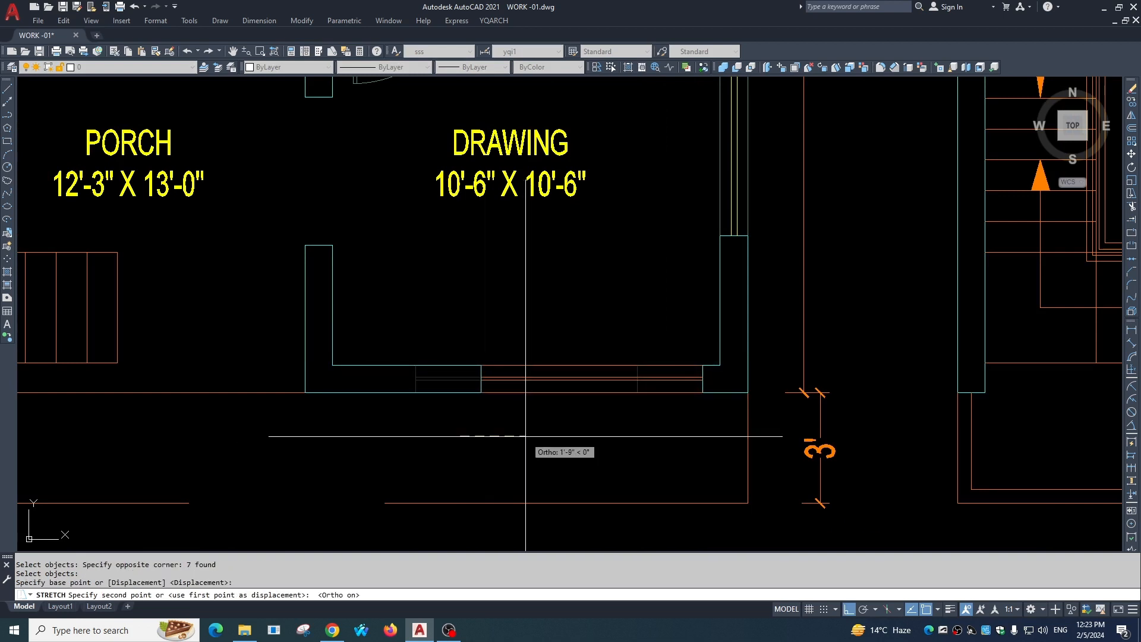
key(F8)
key(Escape)
Draw a horizontal line across the DRAWING room above the front window, from one inner wall face to the other.
middle_drag(765, 474, 769, 524)
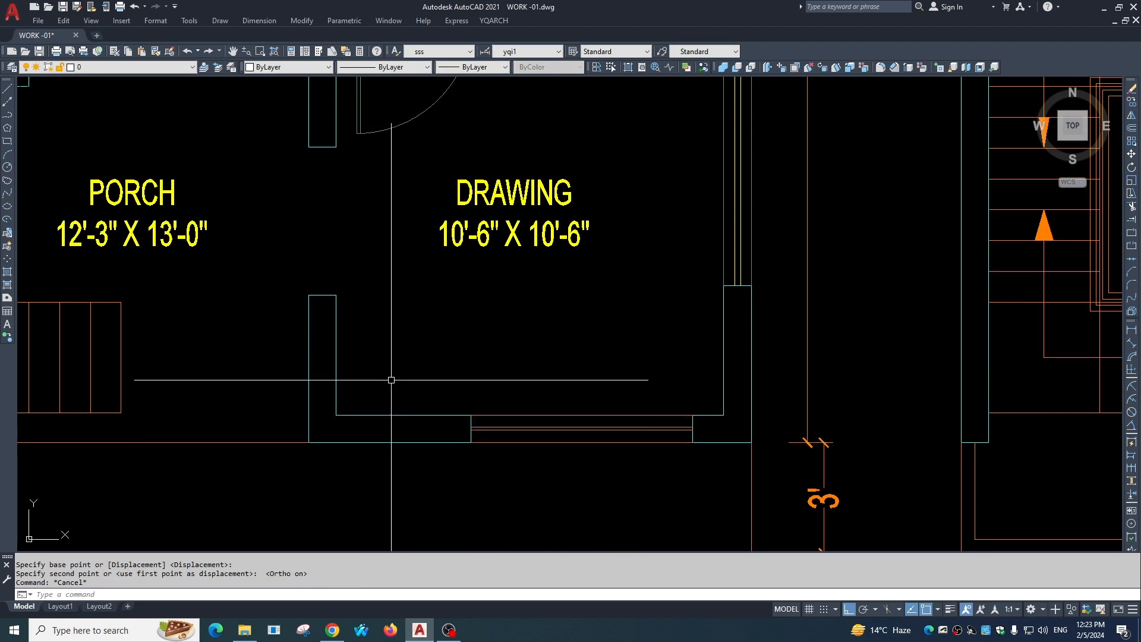
text(L)
key(Return)
click(336, 339)
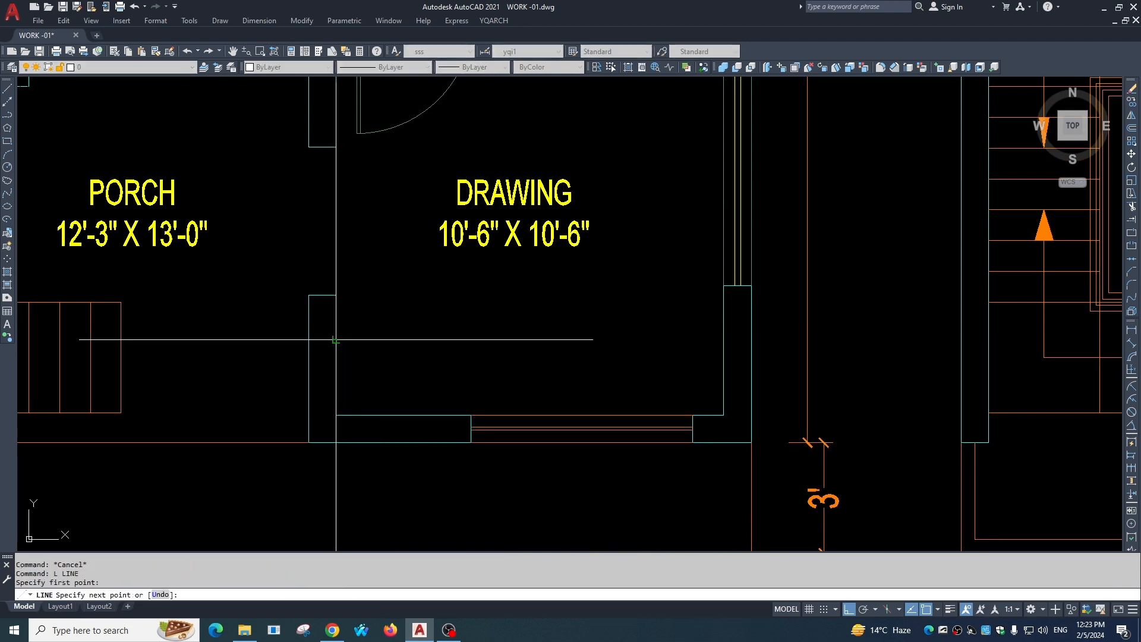
click(723, 339)
key(Escape)
Draw a vertical line from the midpoint of the horizontal line down past the front window wall.
key(space)
click(529, 340)
click(529, 505)
key(Escape)
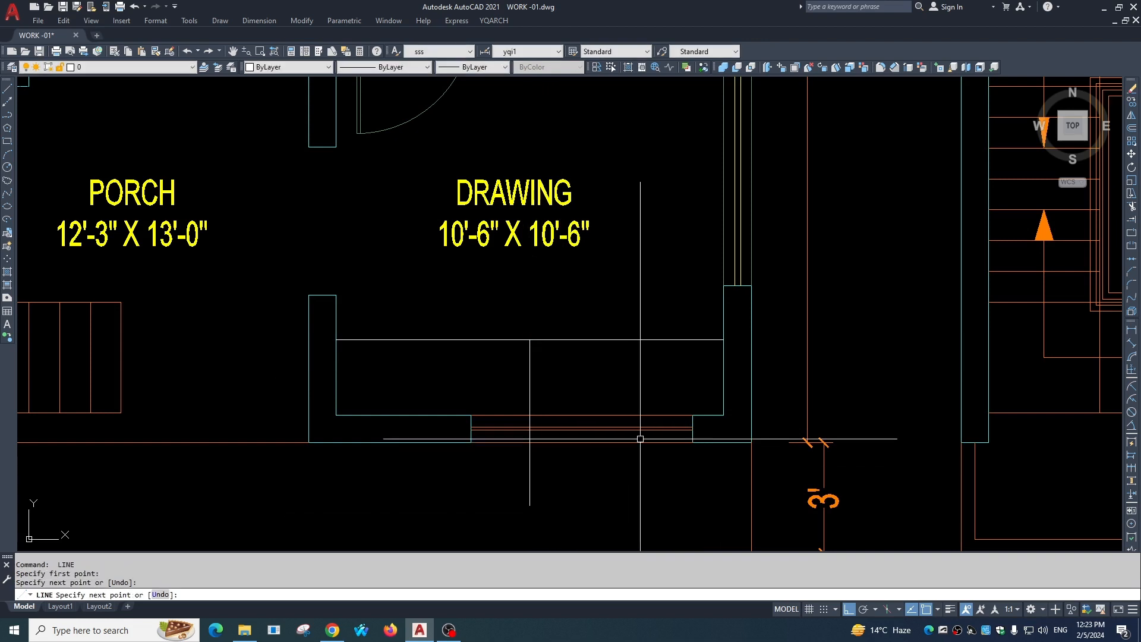
key(Escape)
click(544, 320)
click(489, 371)
text(e)
key(Return)
key(Escape)
Try to erase the two preselected guide lines above the DRAWING room's front window.
click(557, 321)
click(487, 373)
text(e)
key(Return)
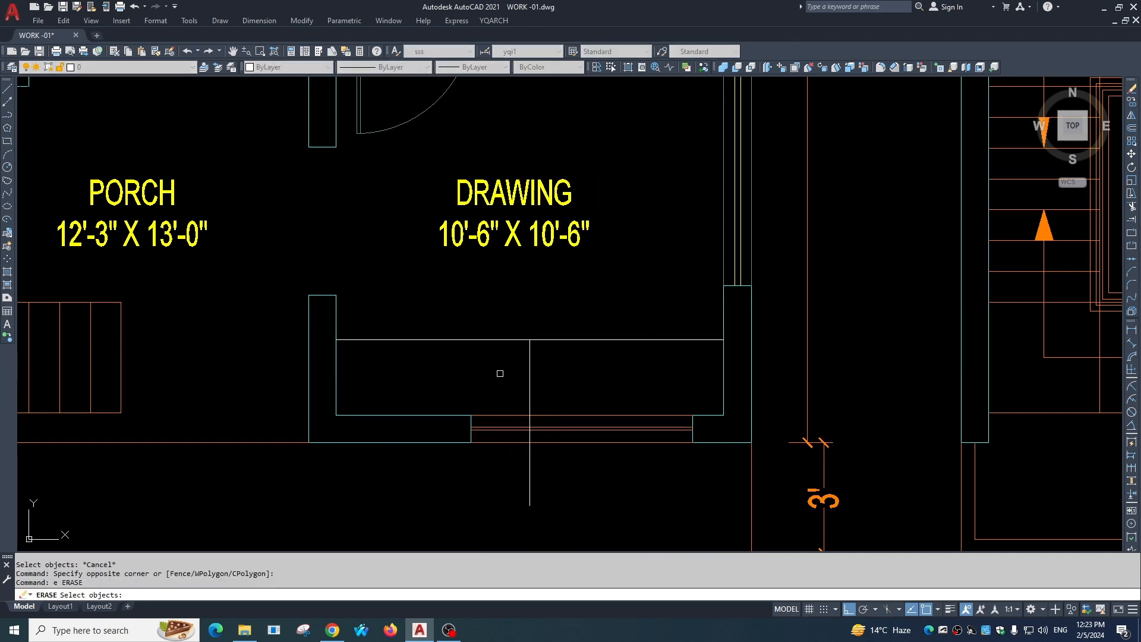
key(Escape)
click(540, 332)
click(522, 349)
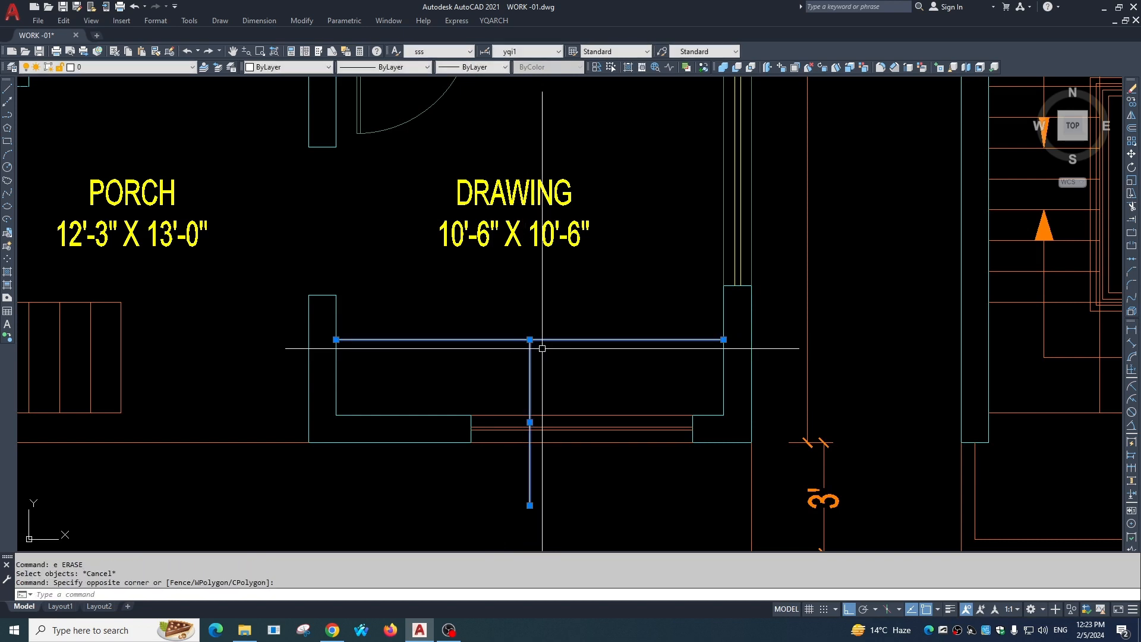
key(Escape)
click(561, 326)
click(506, 373)
key(Escape)
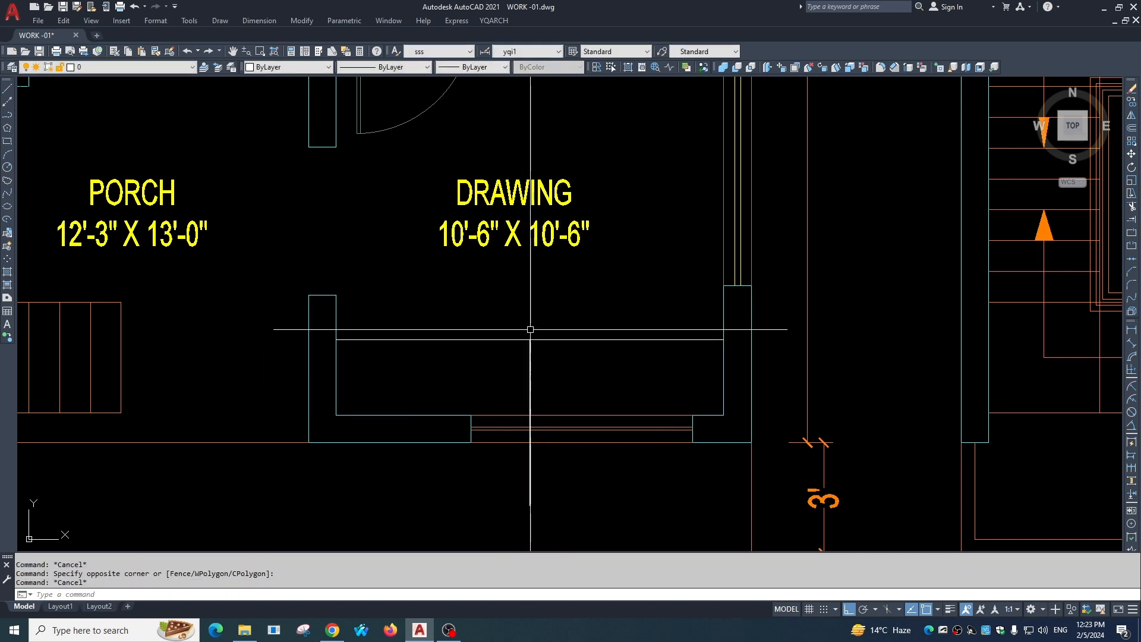
scroll(530, 329, up, 2)
click(560, 319)
click(498, 359)
click(586, 326)
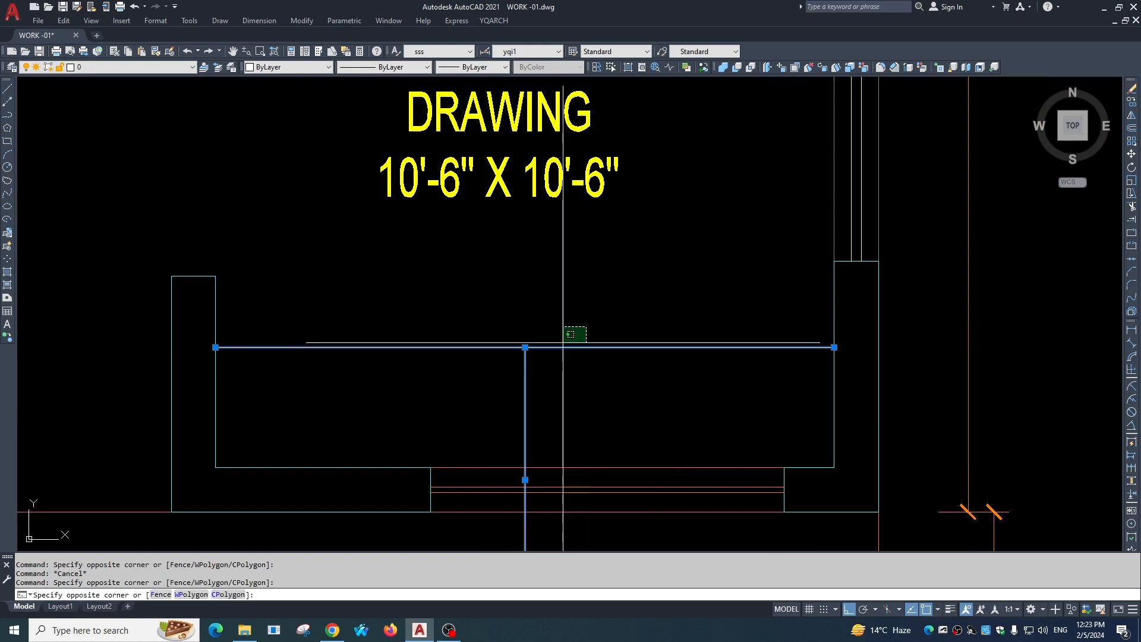
click(482, 388)
key(Escape)
Erase the horizontal and vertical guide lines in the DRAWING room, selecting them within the Erase command.
click(545, 333)
click(495, 385)
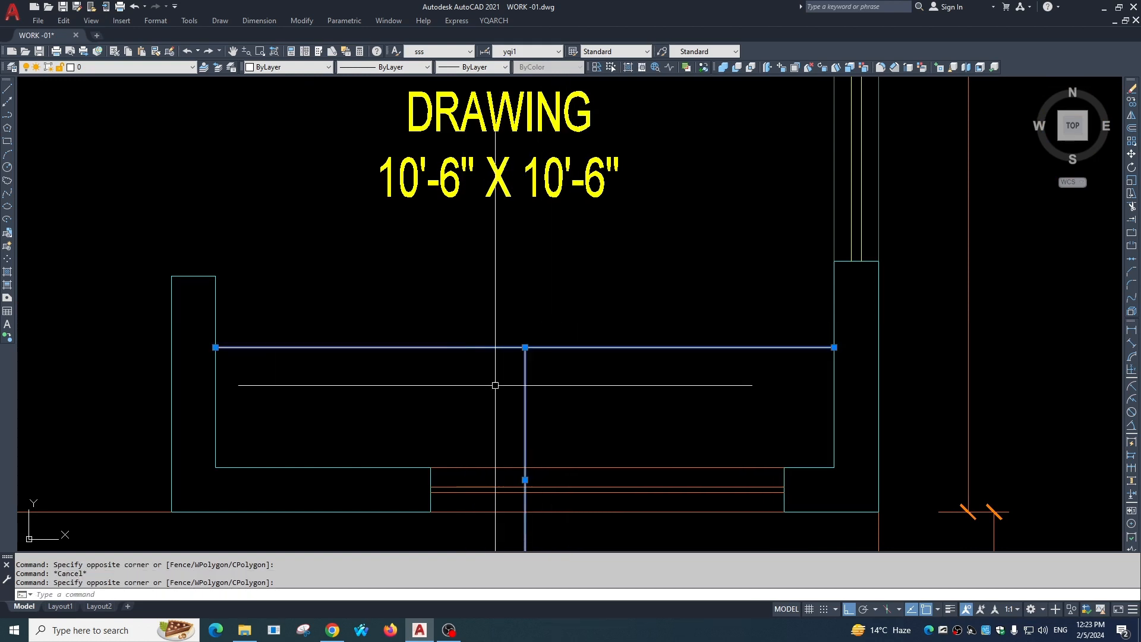
text(e)
key(Return)
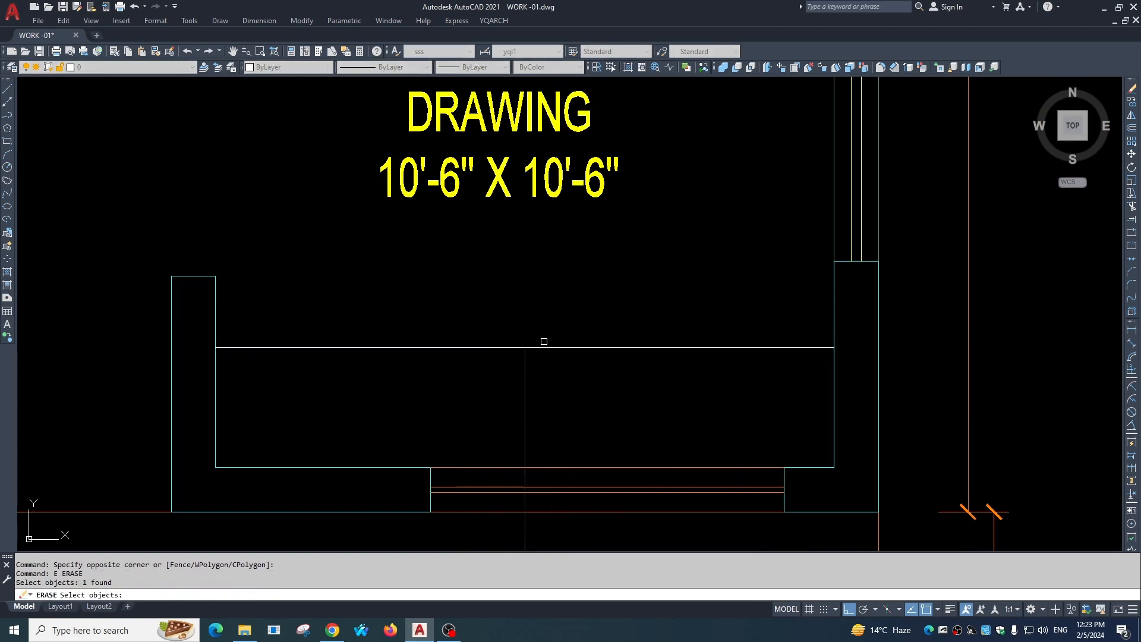
click(543, 341)
click(563, 384)
key(Return)
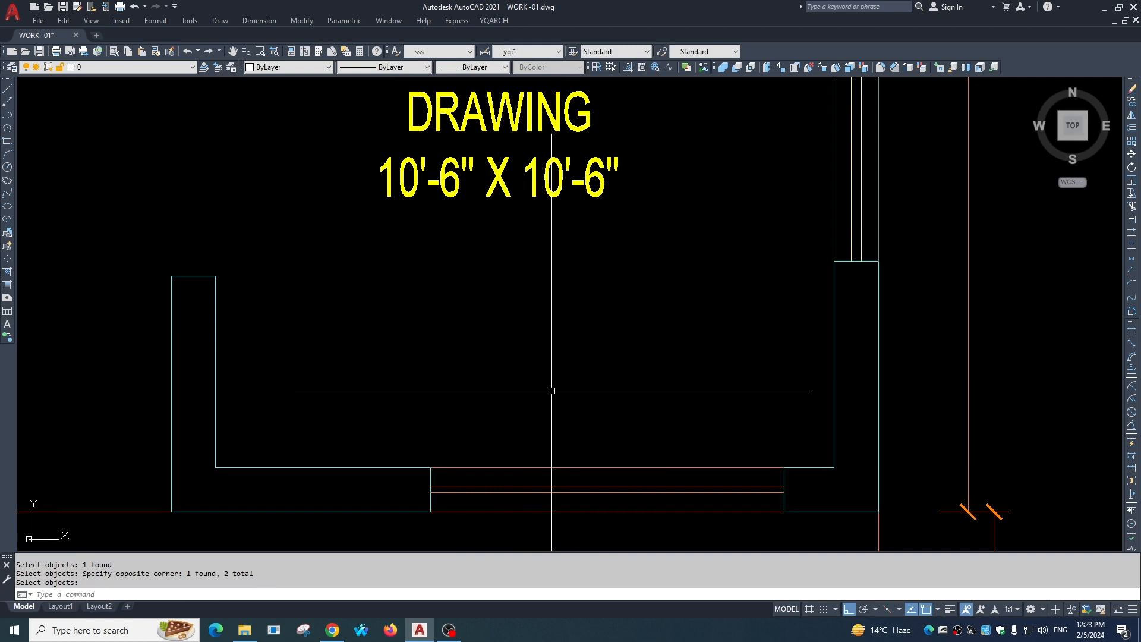
key(Escape)
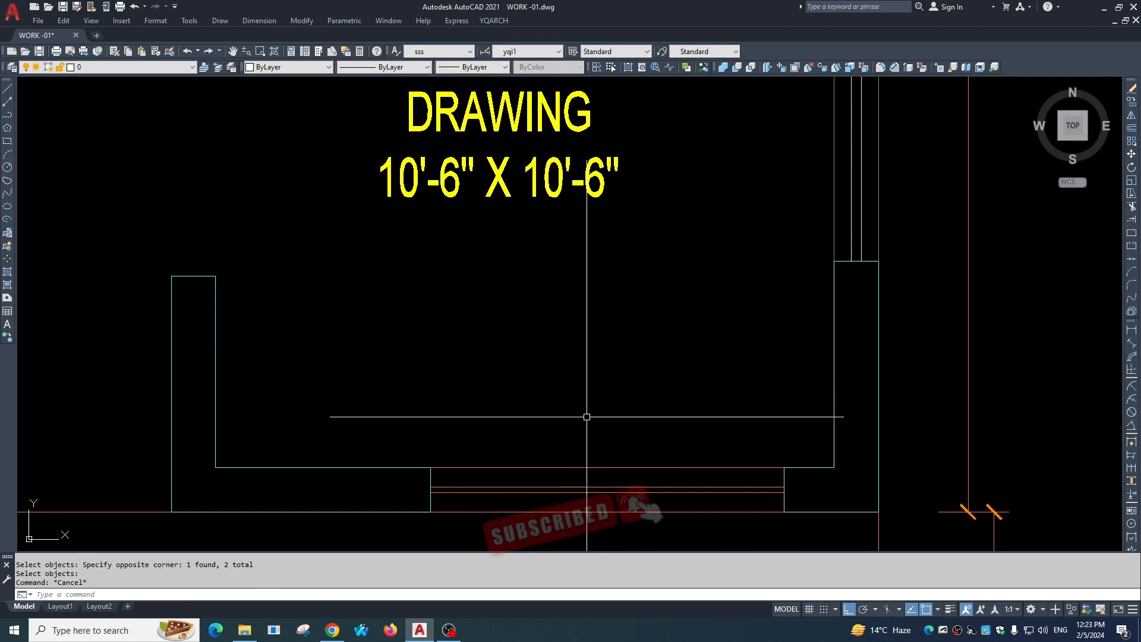
Set the PICKFIRST system variable to 1.
text(pickfirst)
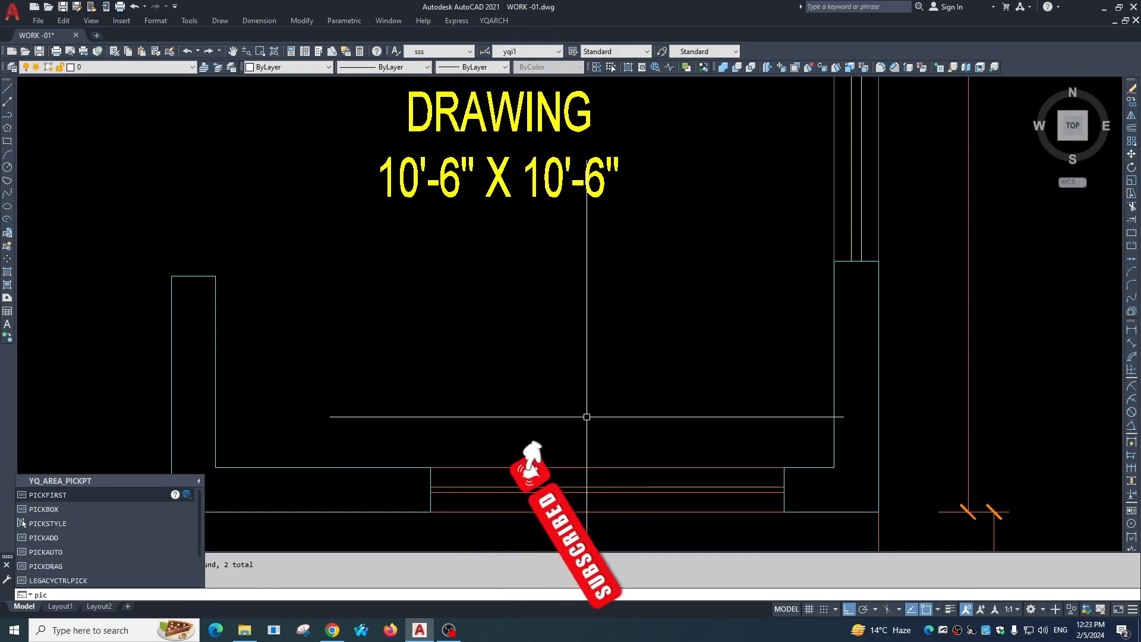
key(Return)
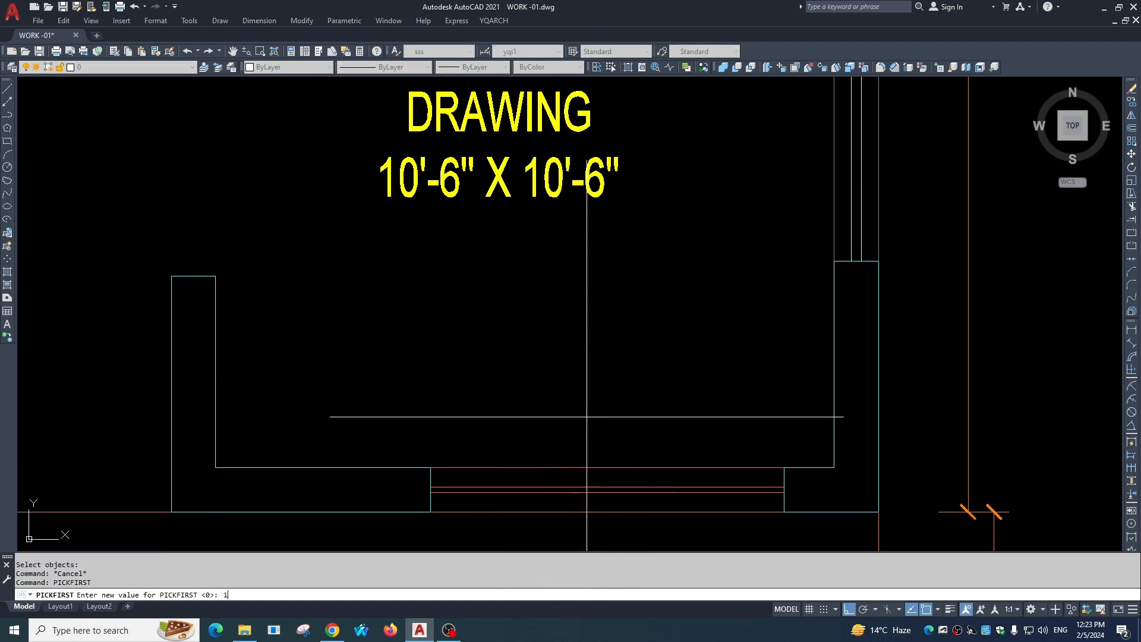
text(1)
key(Return)
key(Escape)
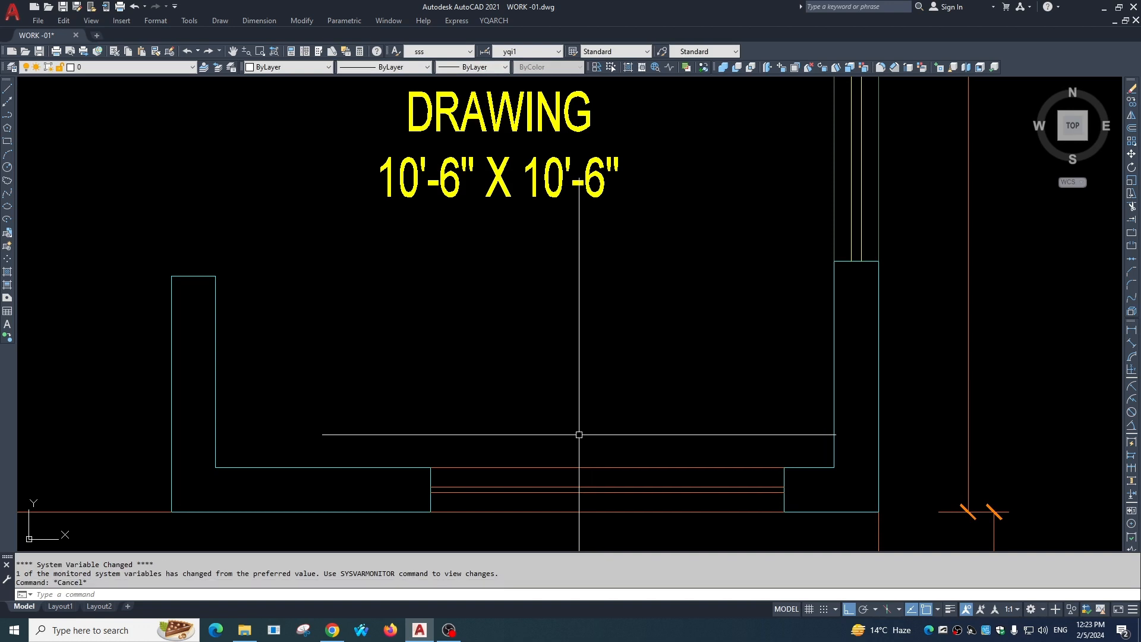
Draw a new horizontal line between the DRAWING room's inner wall faces, a little above the front window.
scroll(579, 435, down, 2)
text(l)
key(Return)
click(731, 374)
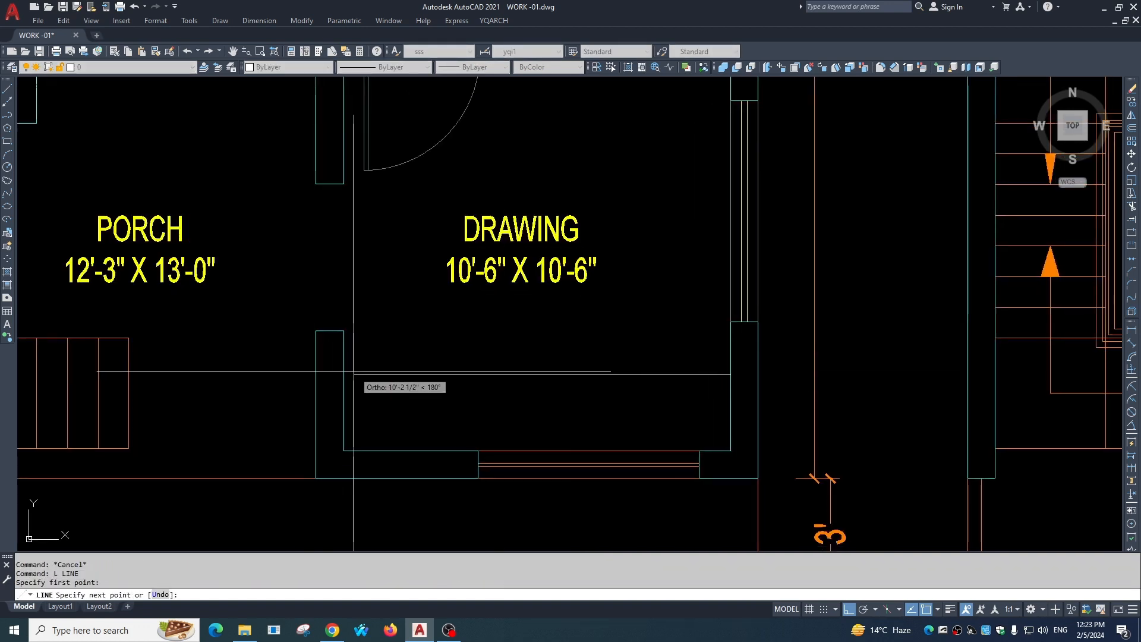
key(Escape)
Draw a vertical line from the new horizontal line's midpoint down past the DRAWING room's front wall.
key(Return)
click(537, 374)
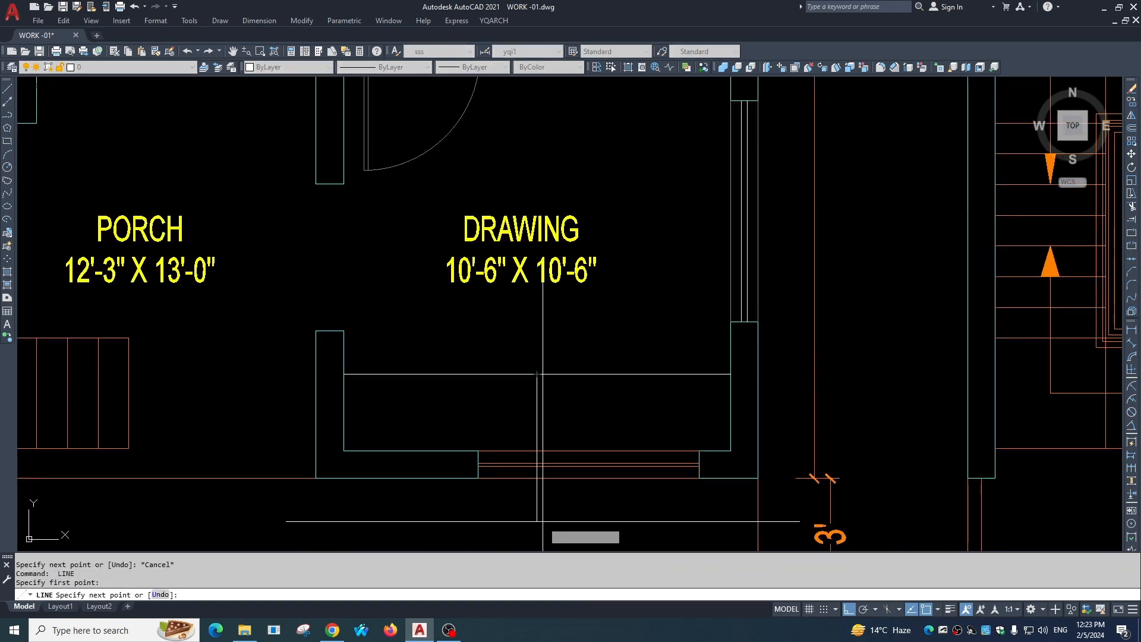
click(544, 529)
key(Escape)
Preselect both guide lines in the DRAWING room, erase them, and undo the erasure.
click(558, 342)
click(506, 405)
text(e)
key(Return)
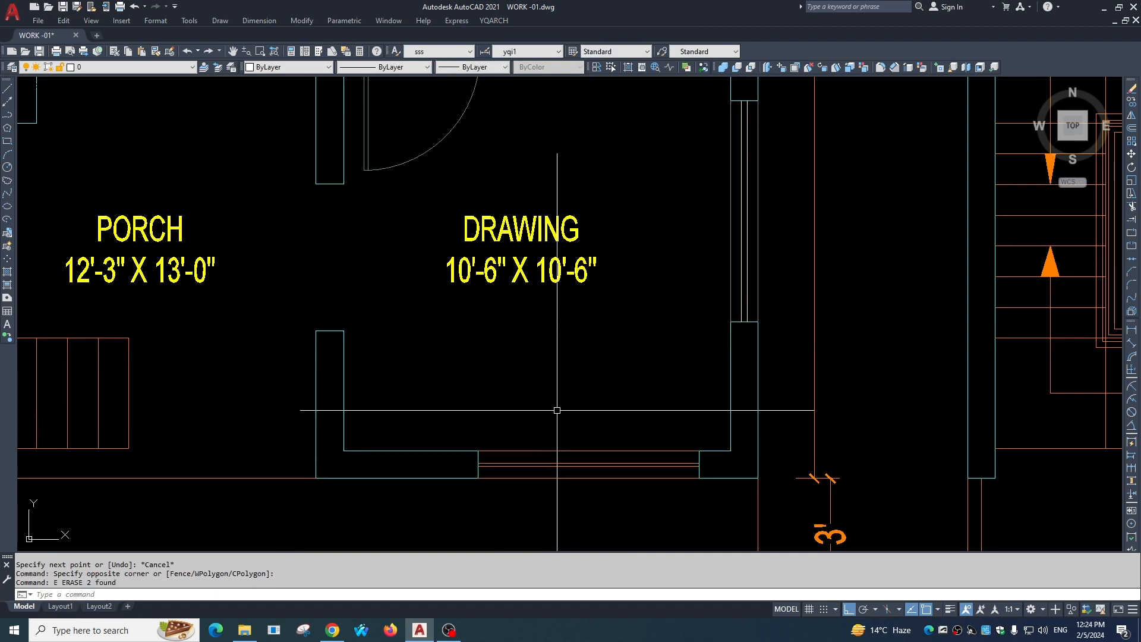
text(u)
key(Return)
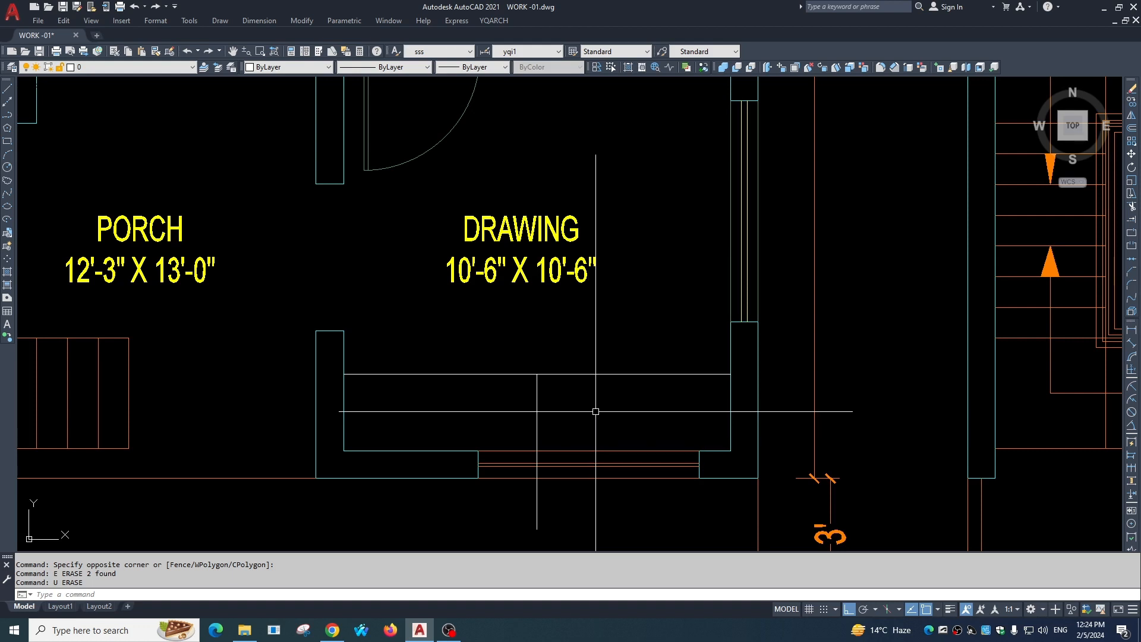
Try to stretch the DRAWING room's front window from its midpoint to the vertical guide line.
middle_drag(558, 365, 562, 401)
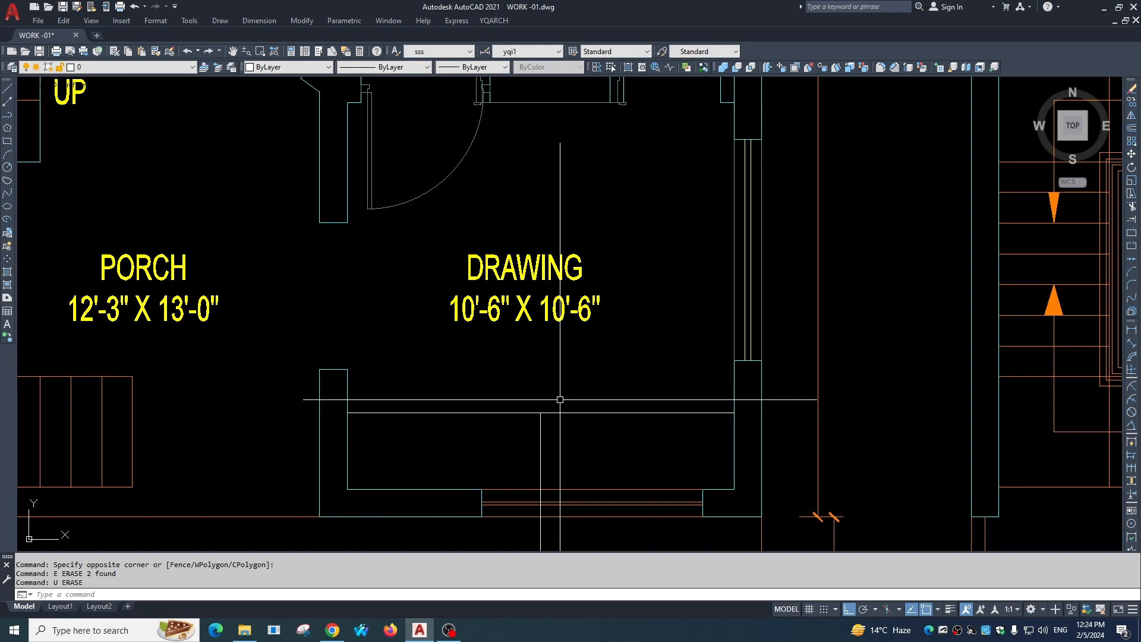
middle_drag(591, 501, 579, 356)
text(s)
key(Return)
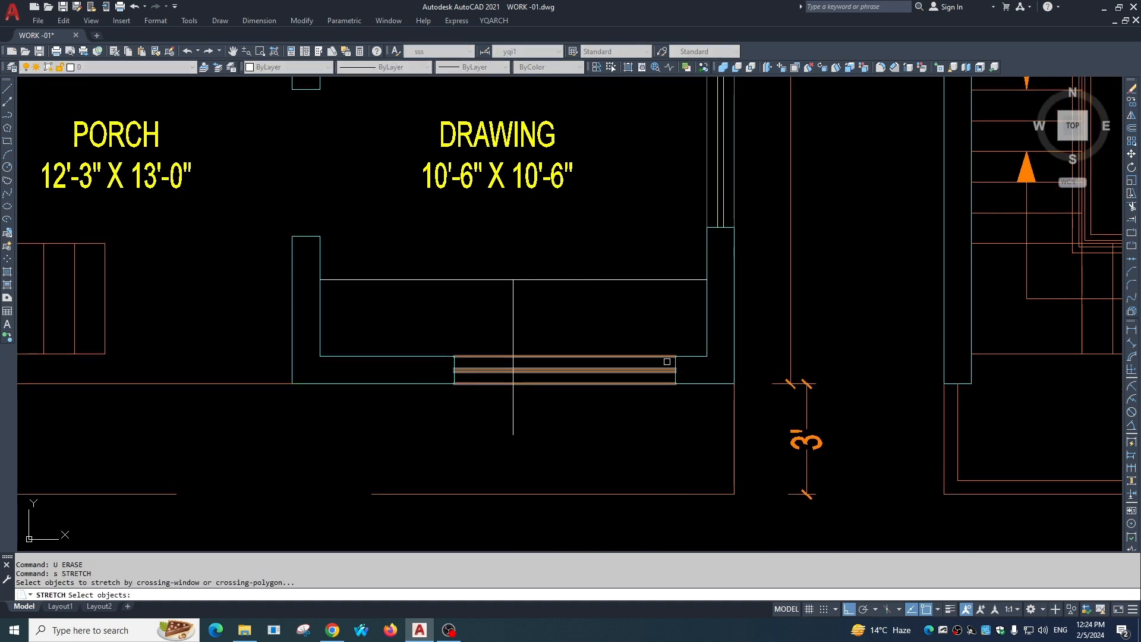
click(684, 339)
click(464, 402)
key(Return)
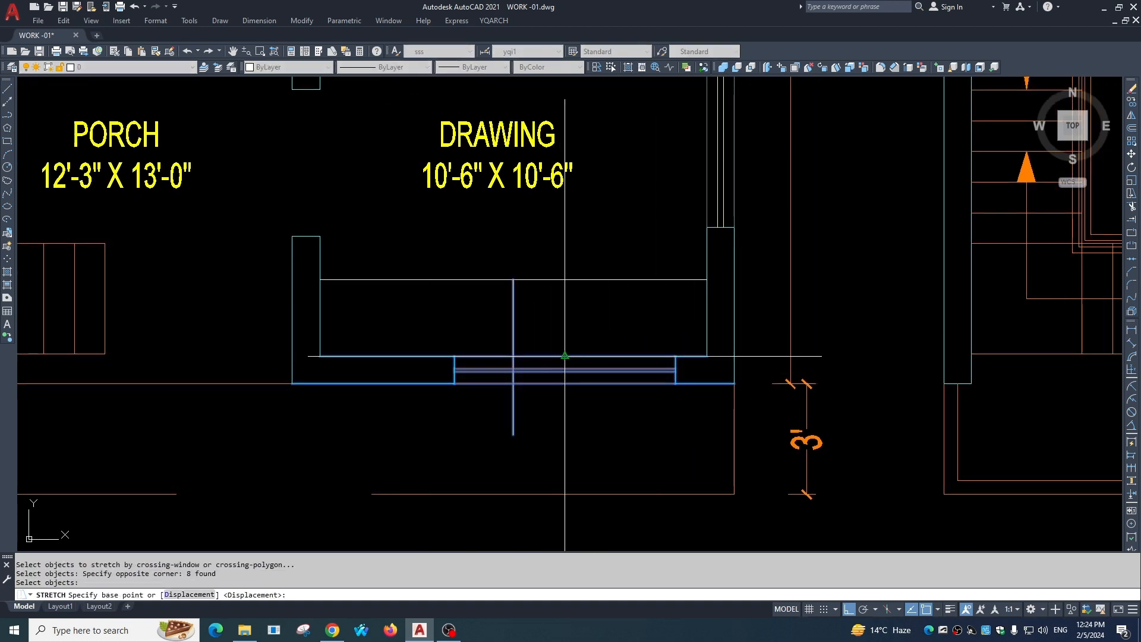
click(564, 356)
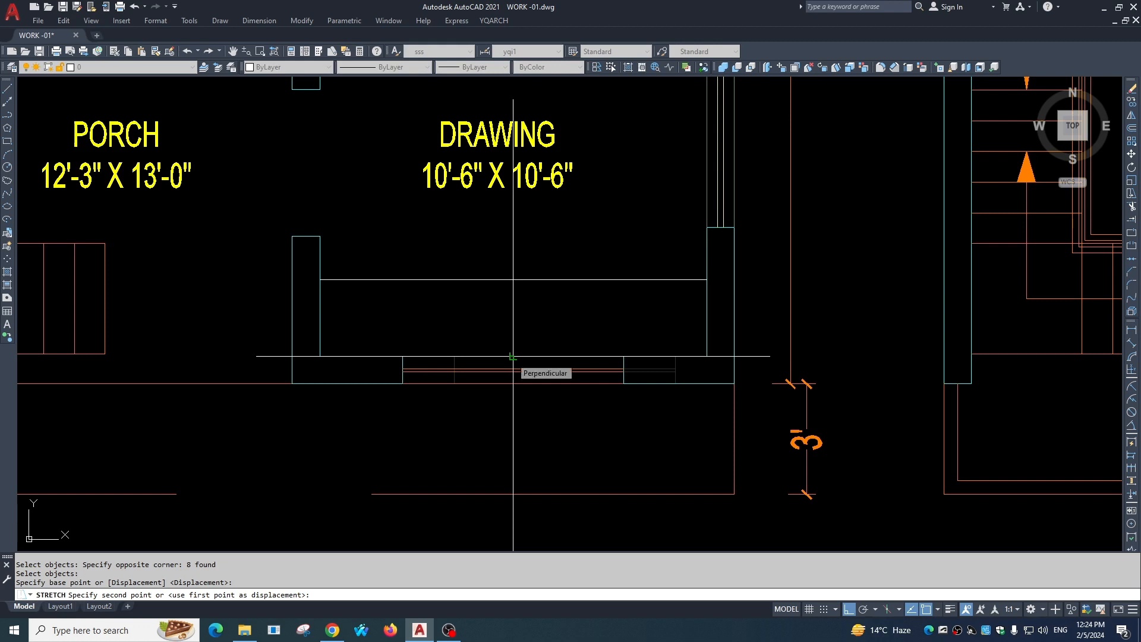
key(Escape)
Erase the two guide lines in the DRAWING room by preselecting them with a crossing lasso.
drag(545, 311, 485, 261)
text(e)
key(Return)
click(517, 297)
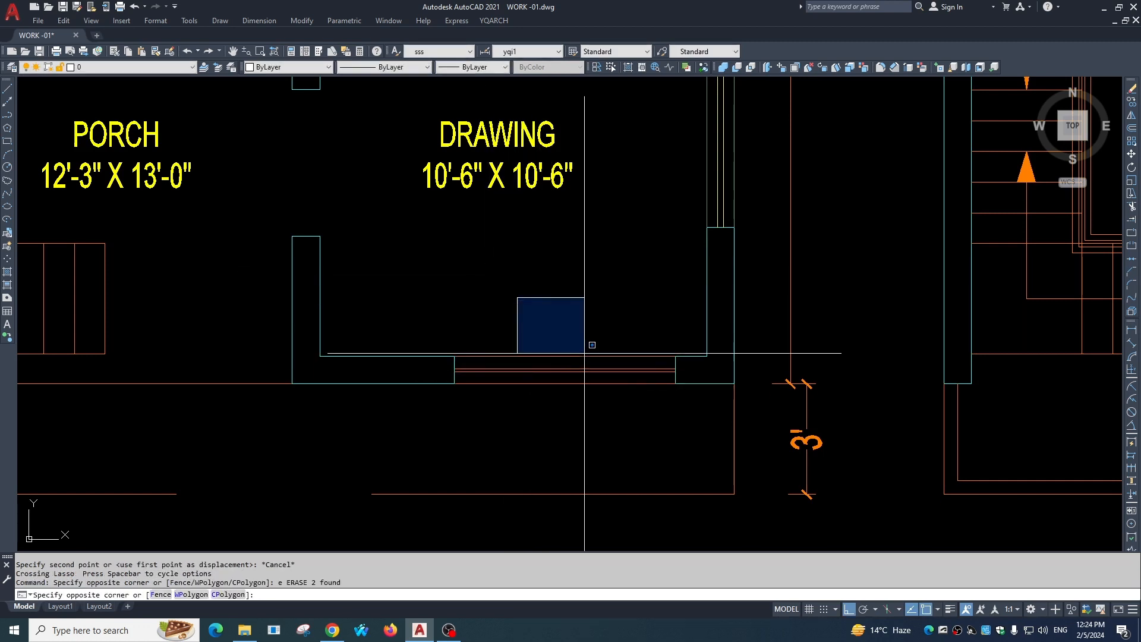
key(Escape)
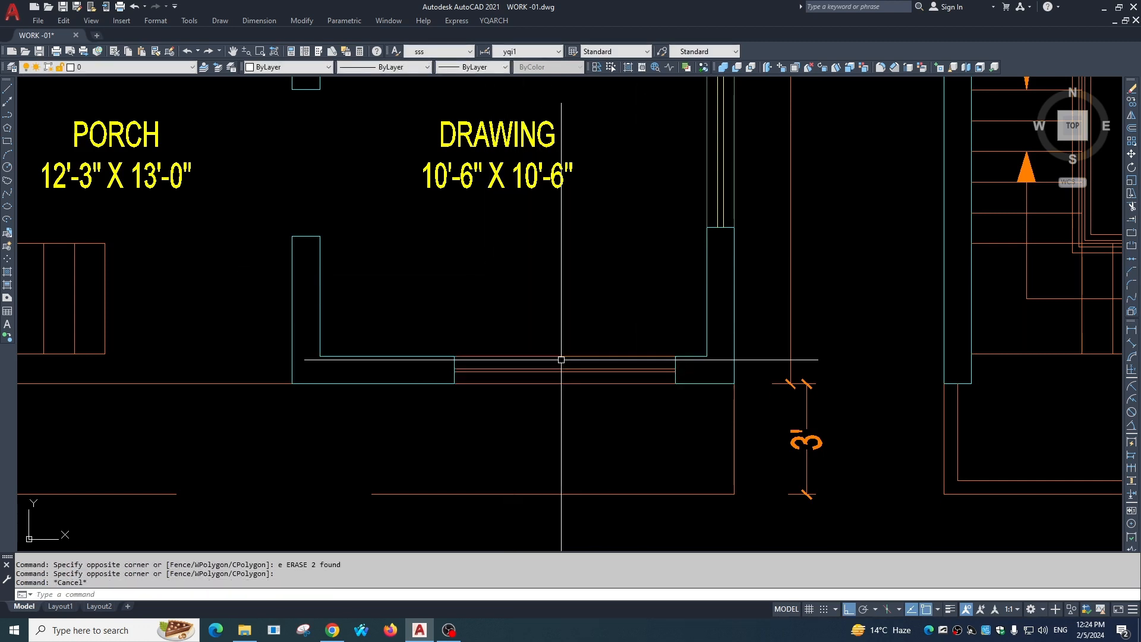
Stretch the DRAWING room's front window from its midpoint to the Mid Between 2 Points of the two inner wall corners, centring it.
text(s)
key(Return)
click(684, 342)
click(490, 412)
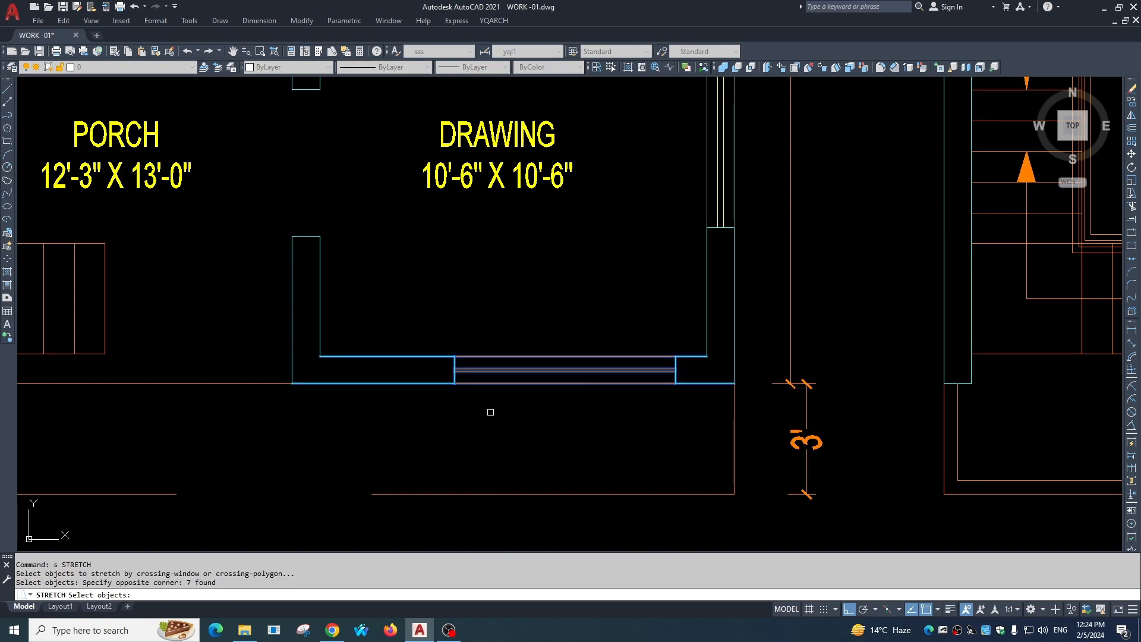
key(Return)
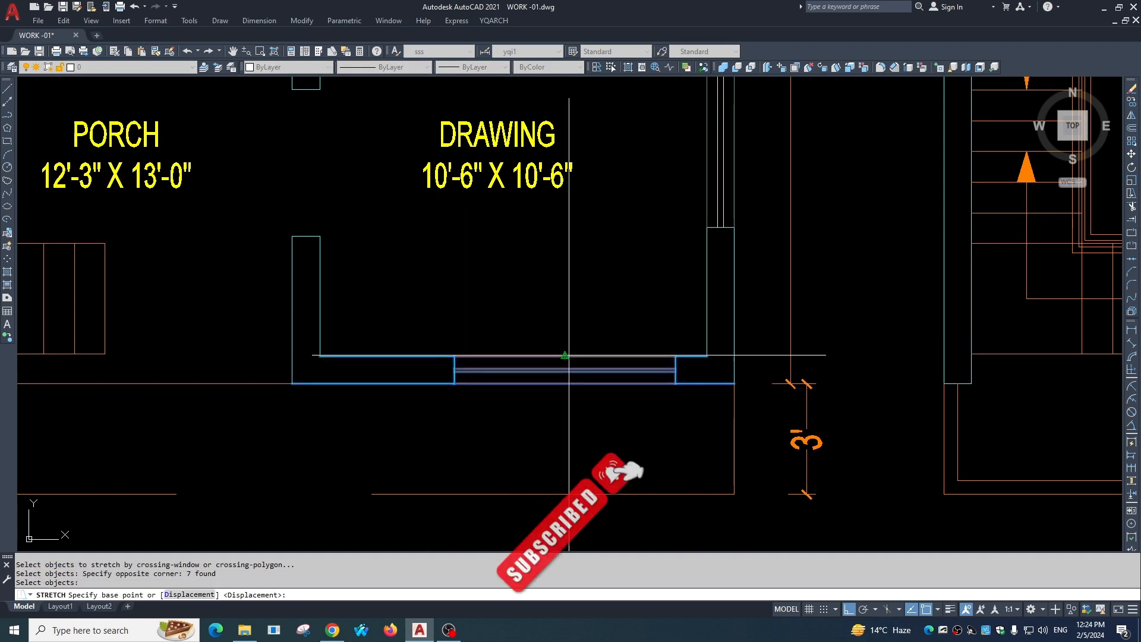
click(565, 356)
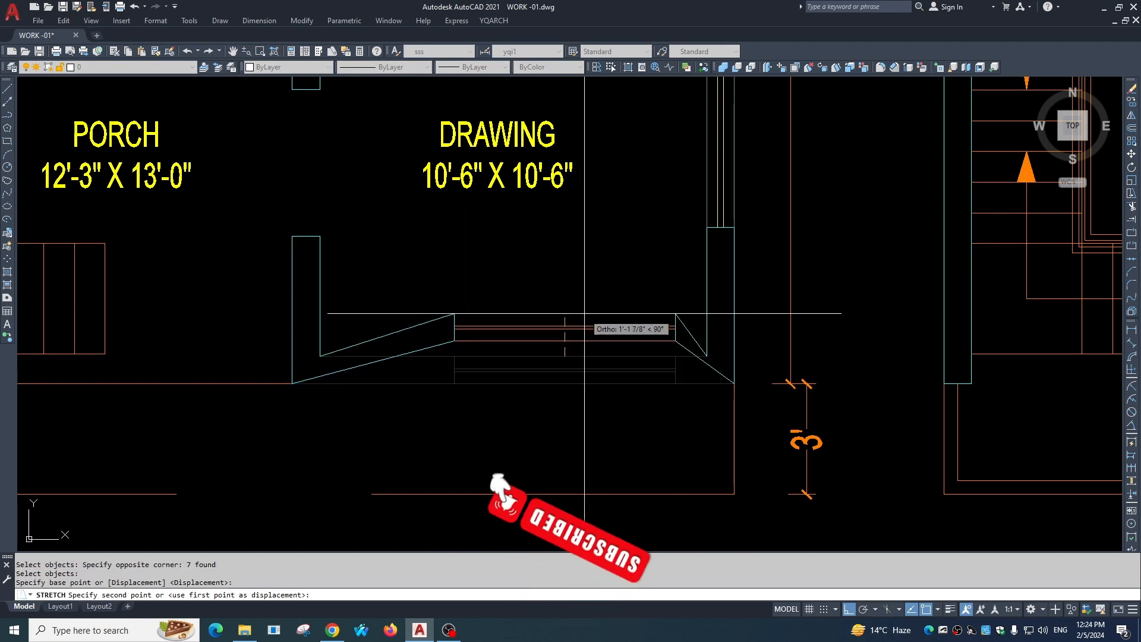
shift+right_click(564, 356)
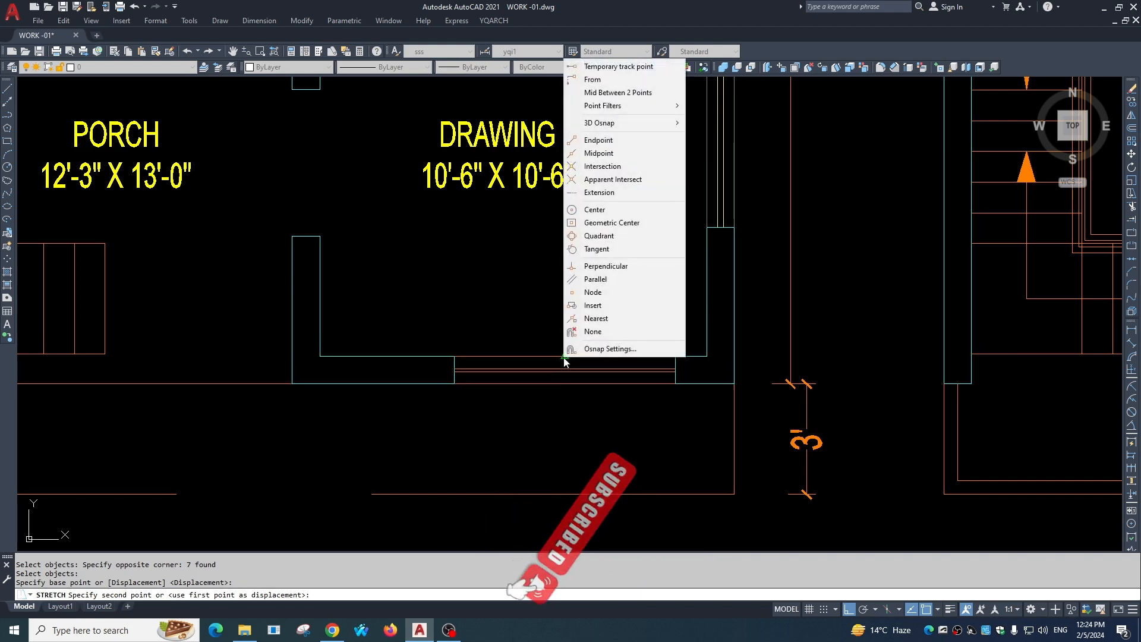
click(605, 93)
click(706, 356)
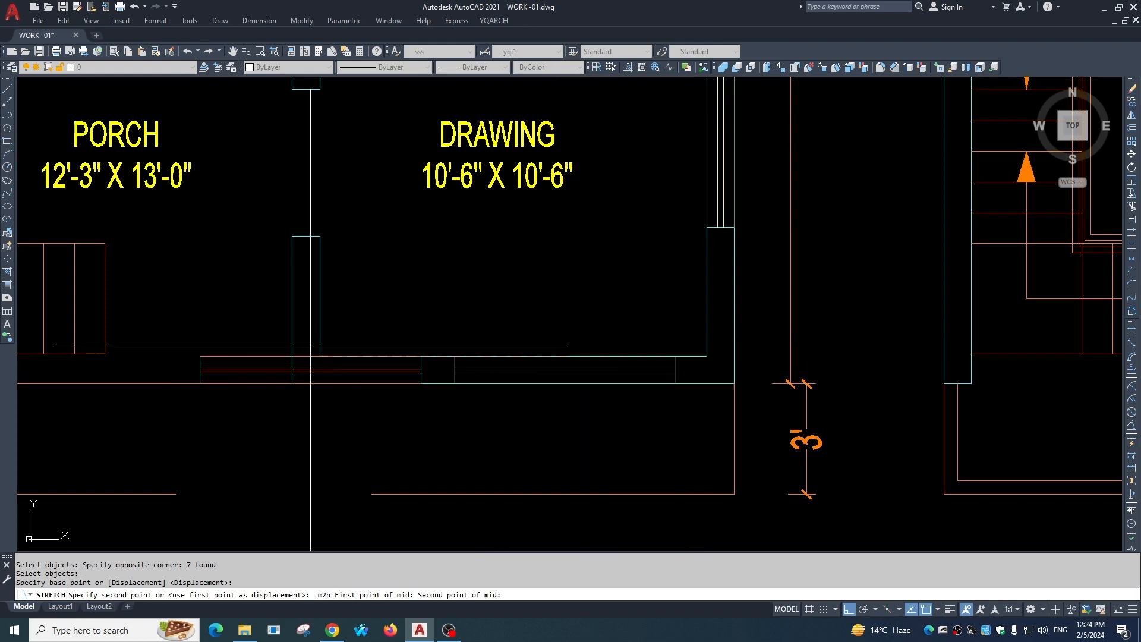
click(319, 356)
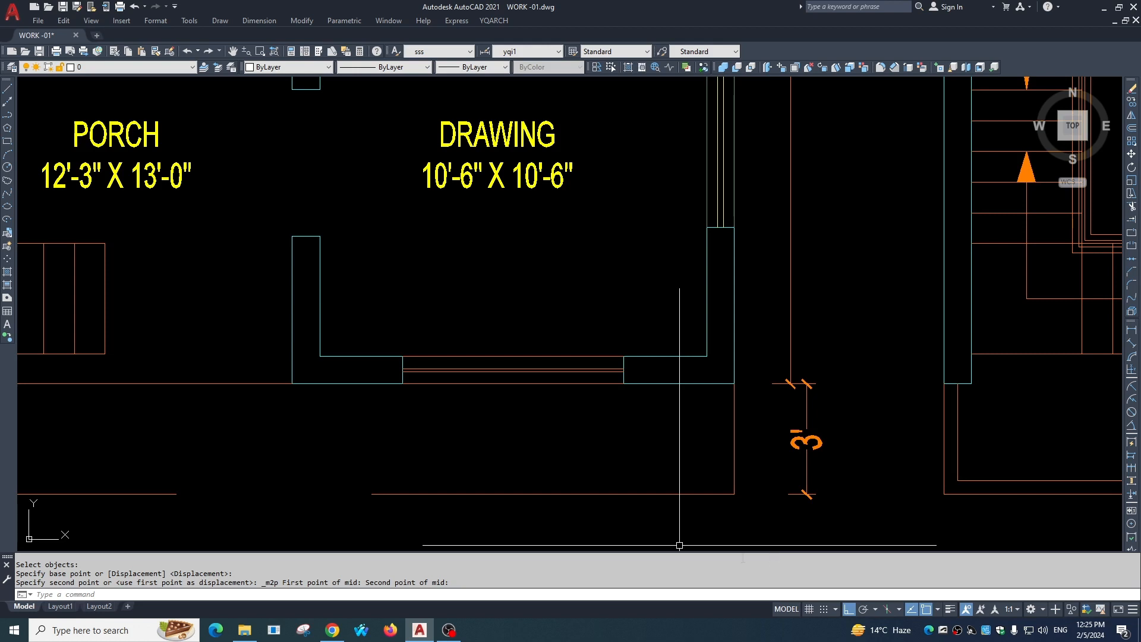
key(Escape)
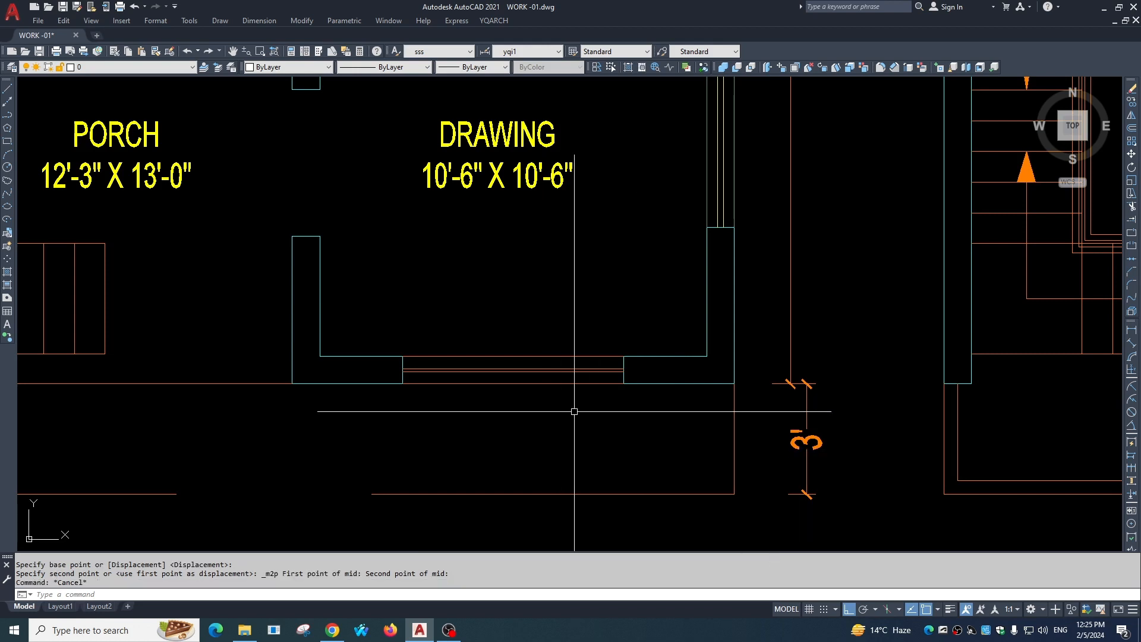
scroll(574, 411, down, 6)
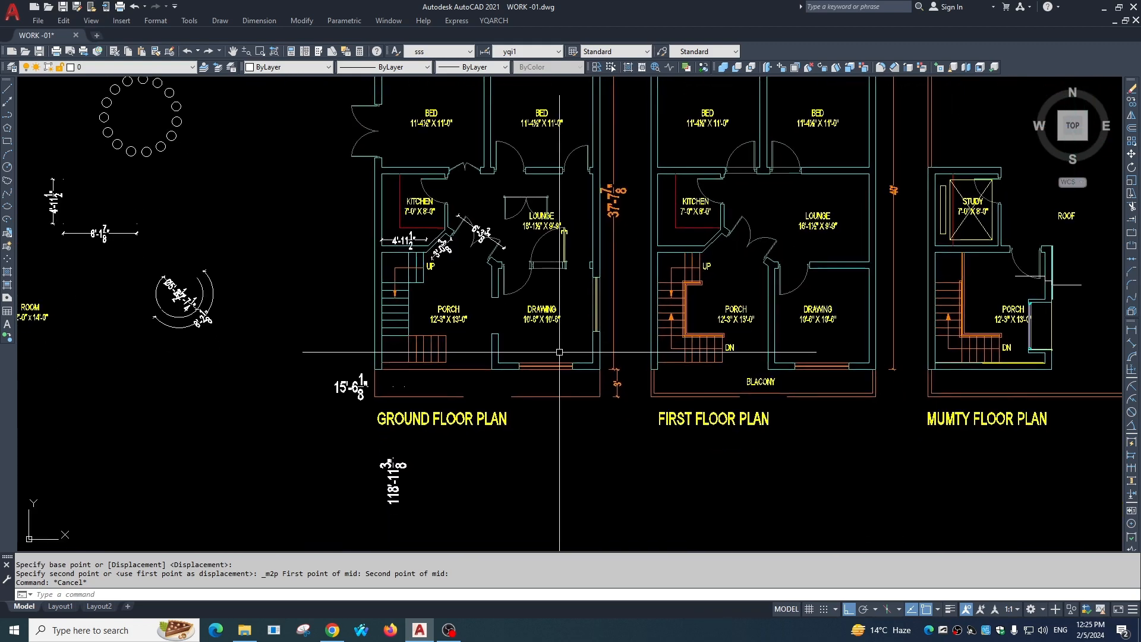
middle_drag(554, 338, 559, 387)
click(562, 312)
key(Return)
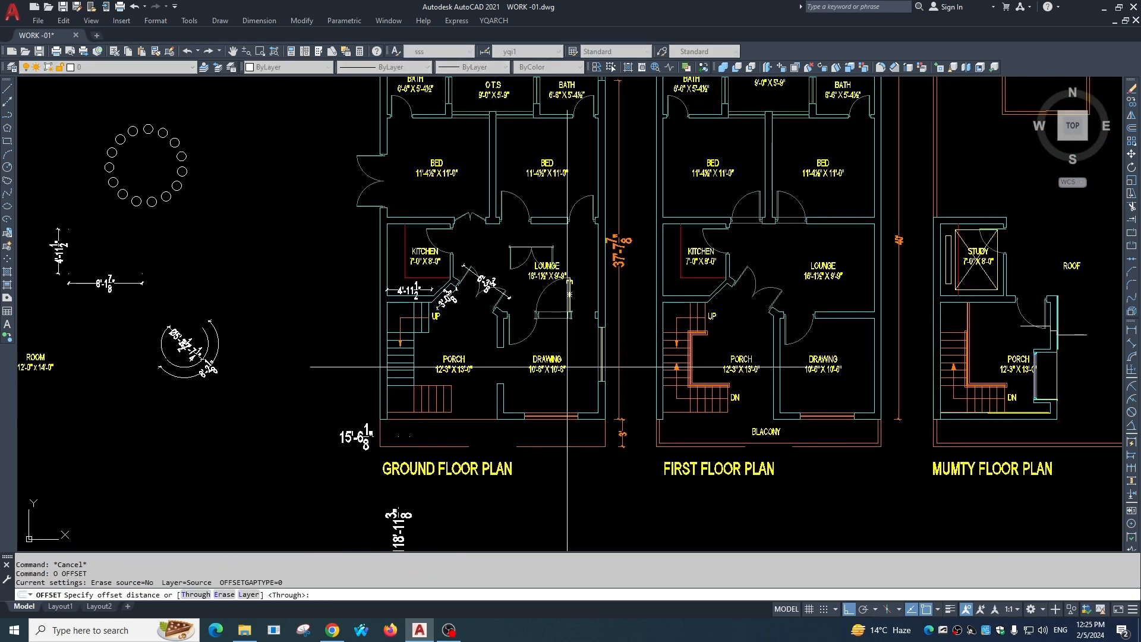
mouse_move(293, 469)
middle_down()
mouse_move(305, 433)
mouse_move(497, 355)
middle_up()
key(Escape)
key(Escape)
Draw a short horizontal line in the empty space between the dimensioned arcs and the ground floor plan's staircase.
scroll(497, 354, up, 4)
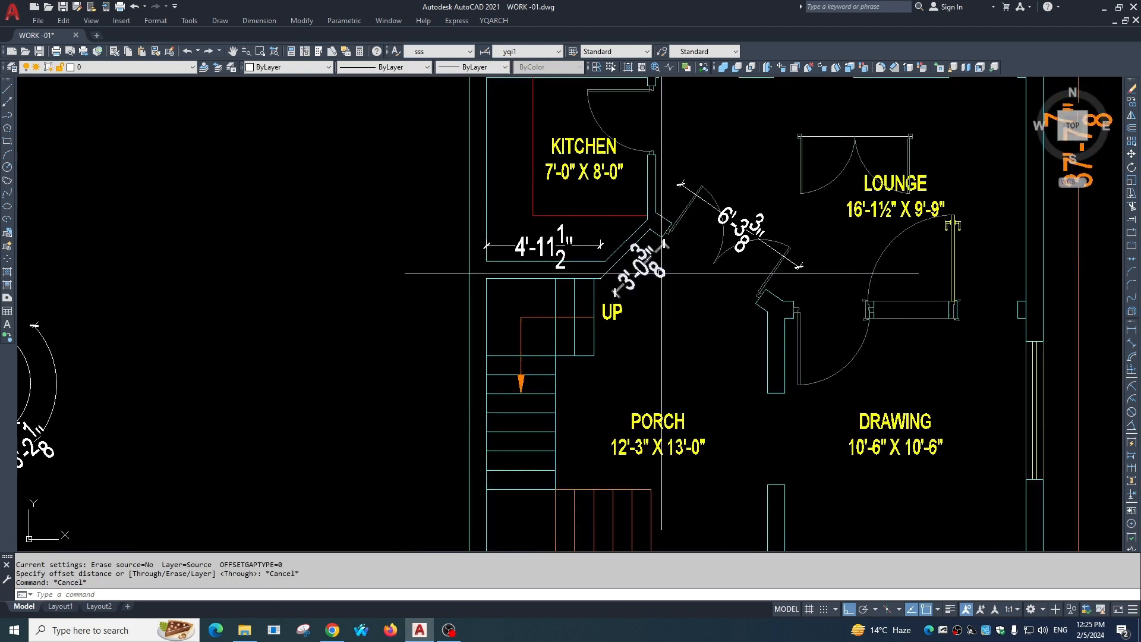
key(Escape)
text(l)
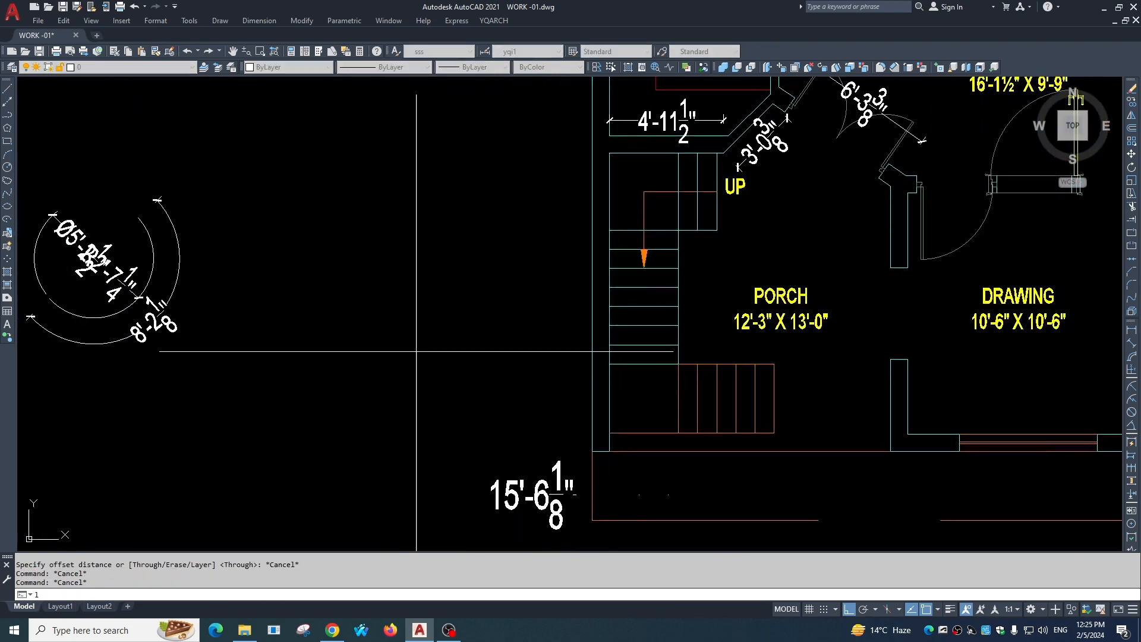
key(Return)
click(384, 339)
click(505, 340)
key(Escape)
Offset the short horizontal line upward at a distance of 12, repeating from each new copy until three copies are stacked above it.
middle_drag(494, 345, 498, 364)
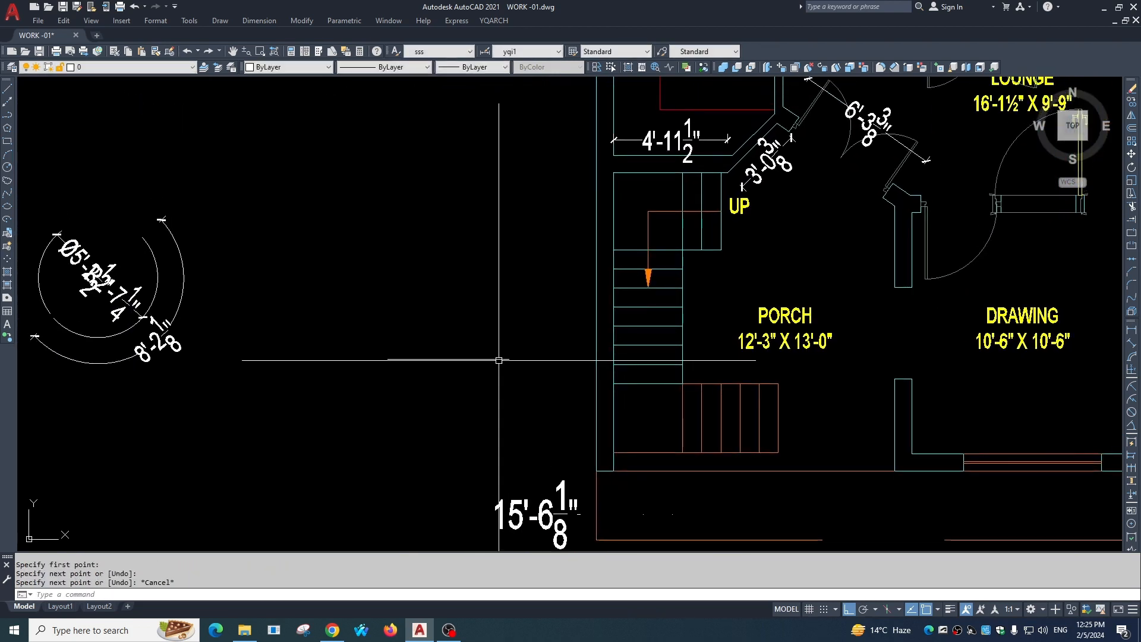
text(o)
key(Return)
click(485, 358)
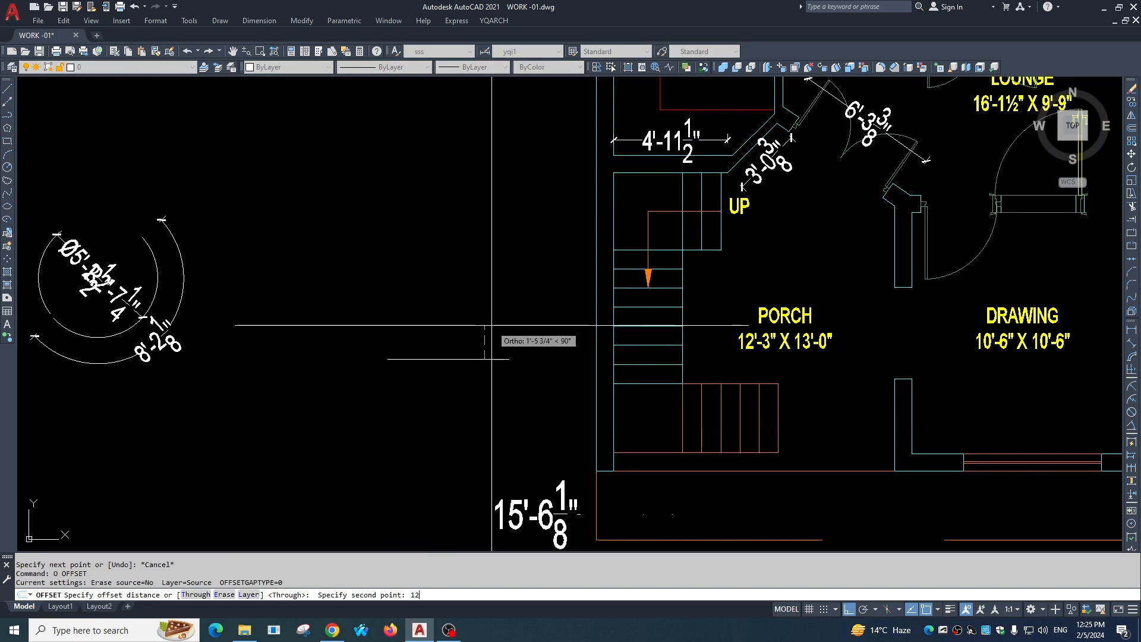
text(12)
key(Return)
click(491, 358)
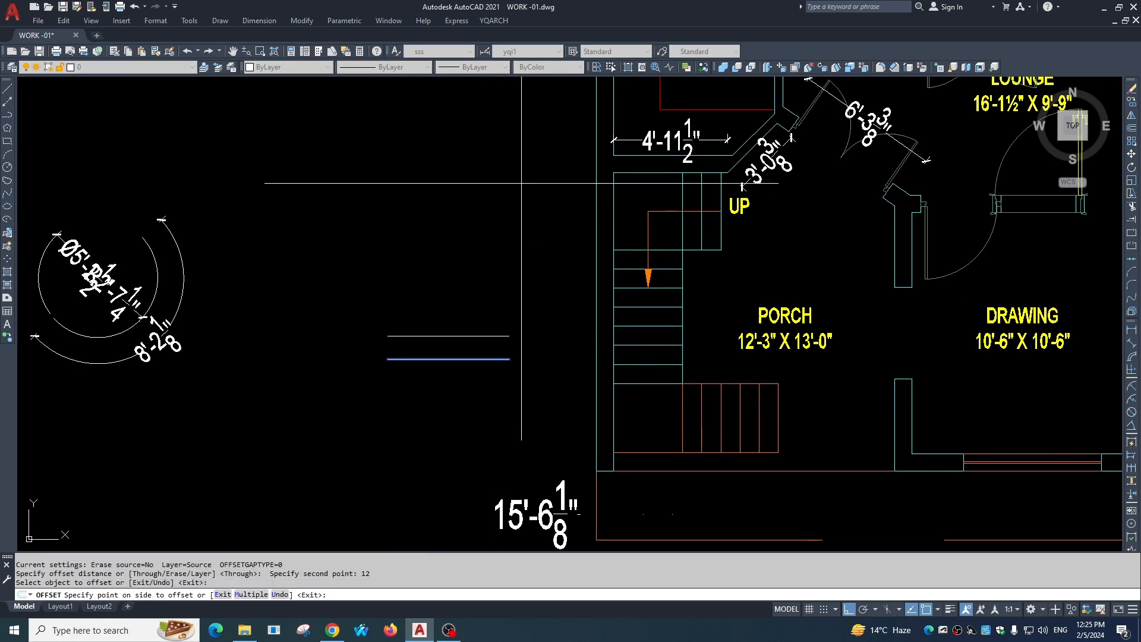
click(534, 280)
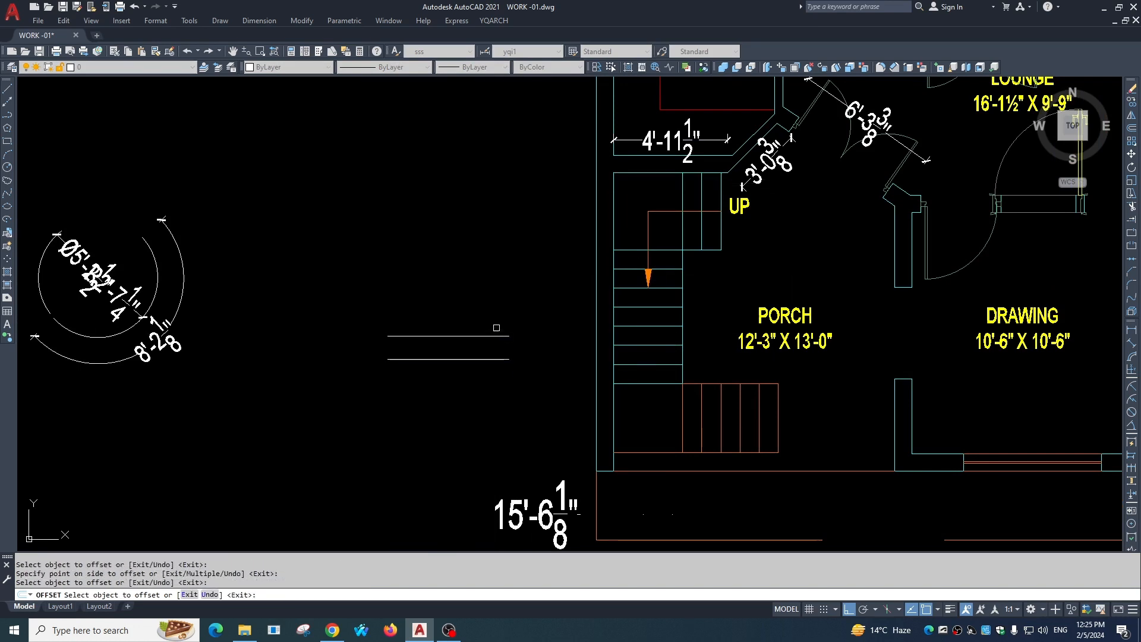
click(492, 335)
click(496, 308)
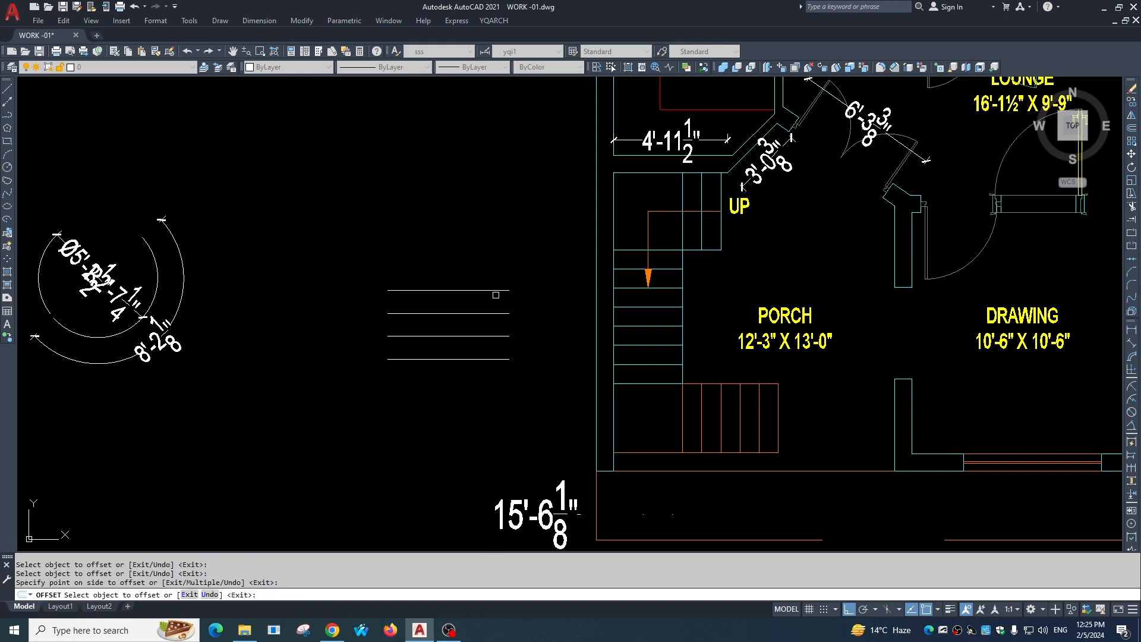
Erase the three offset copies above the original short horizontal line.
key(Escape)
click(482, 254)
click(465, 329)
text(e)
key(Return)
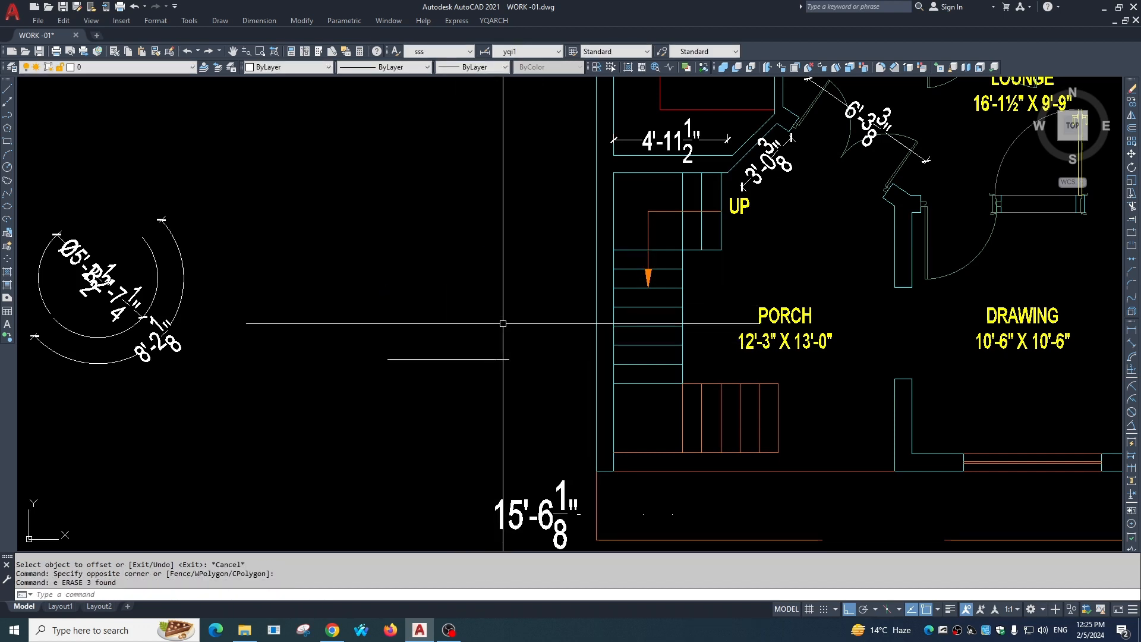
click(510, 302)
key(Escape)
text(o)
key(Return)
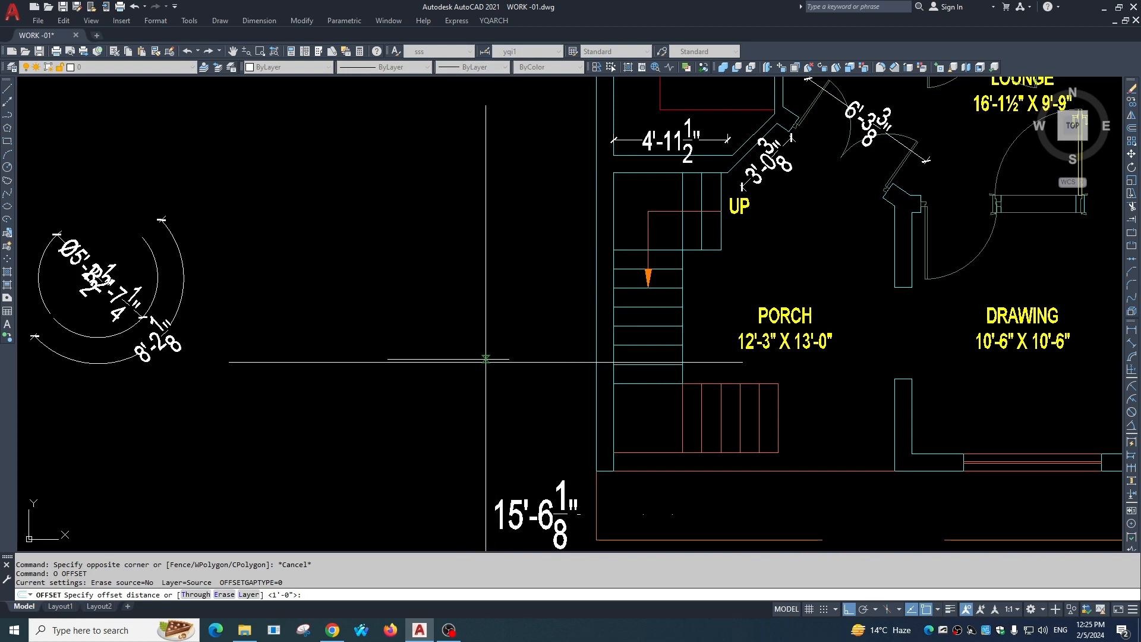
key(Return)
click(466, 358)
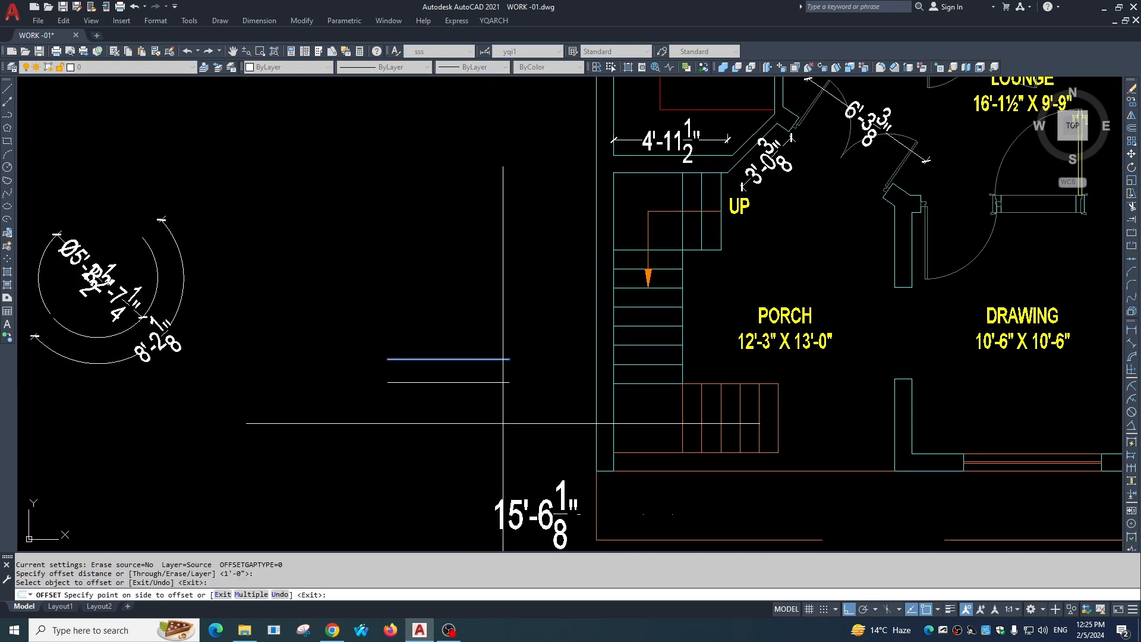
key(Escape)
Offset the short horizontal line upward at 1'-0" spacing with the Multiple option, making eleven evenly stacked copies.
key(Return)
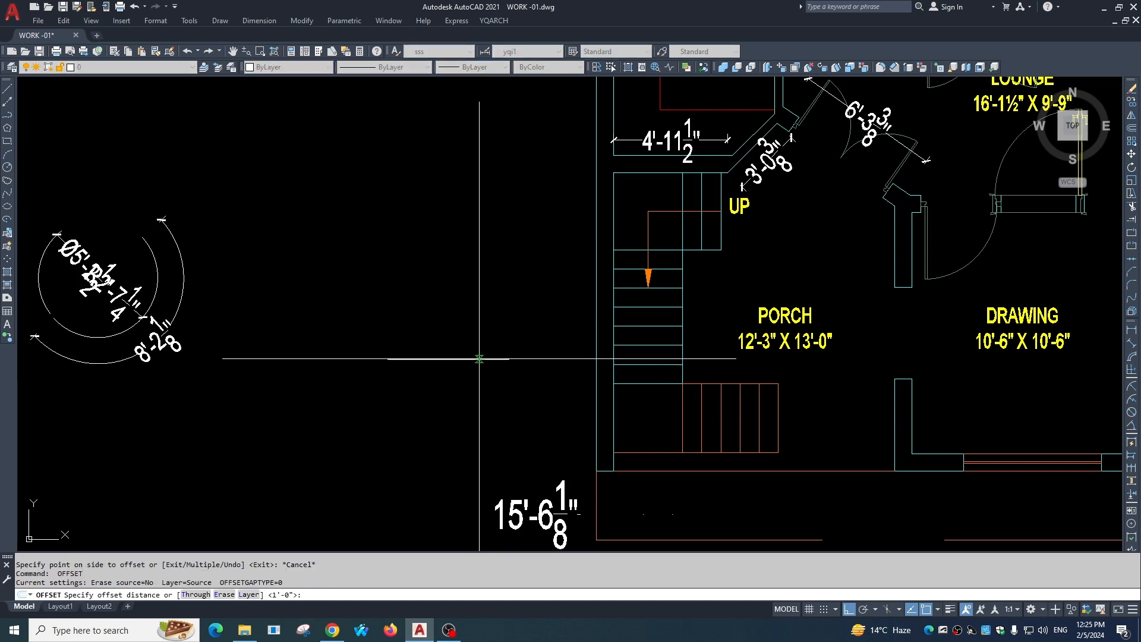
key(Return)
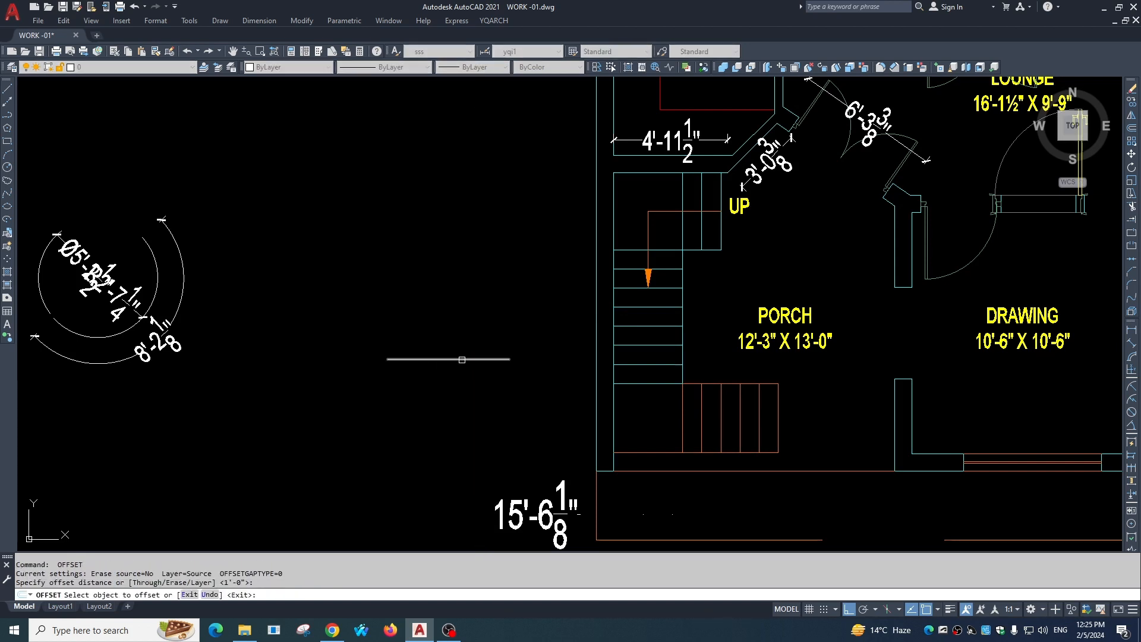
click(462, 359)
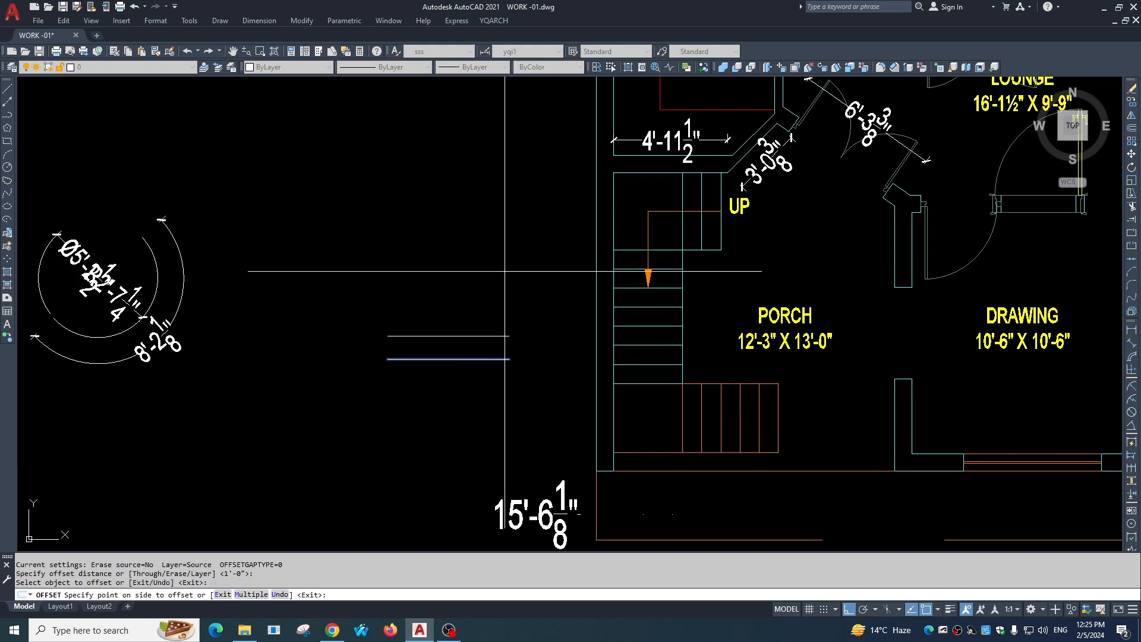
text(m)
key(Return)
click(479, 324)
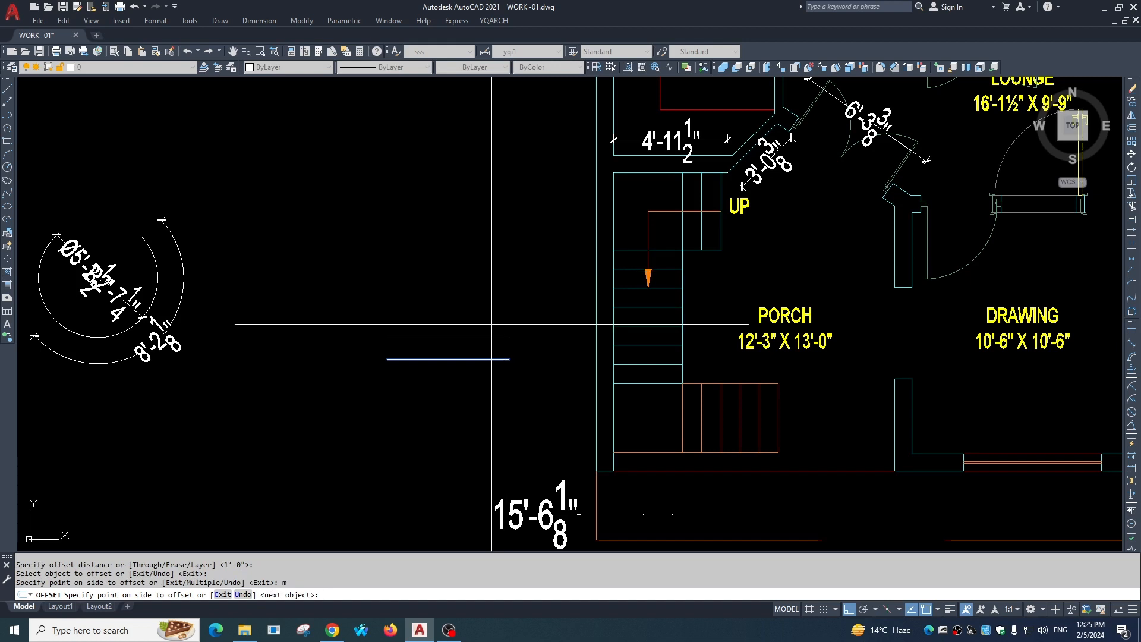
click(504, 255)
click(522, 226)
click(530, 207)
click(539, 189)
middle_drag(546, 206, 545, 344)
click(549, 262)
click(552, 240)
click(554, 223)
click(554, 208)
click(553, 172)
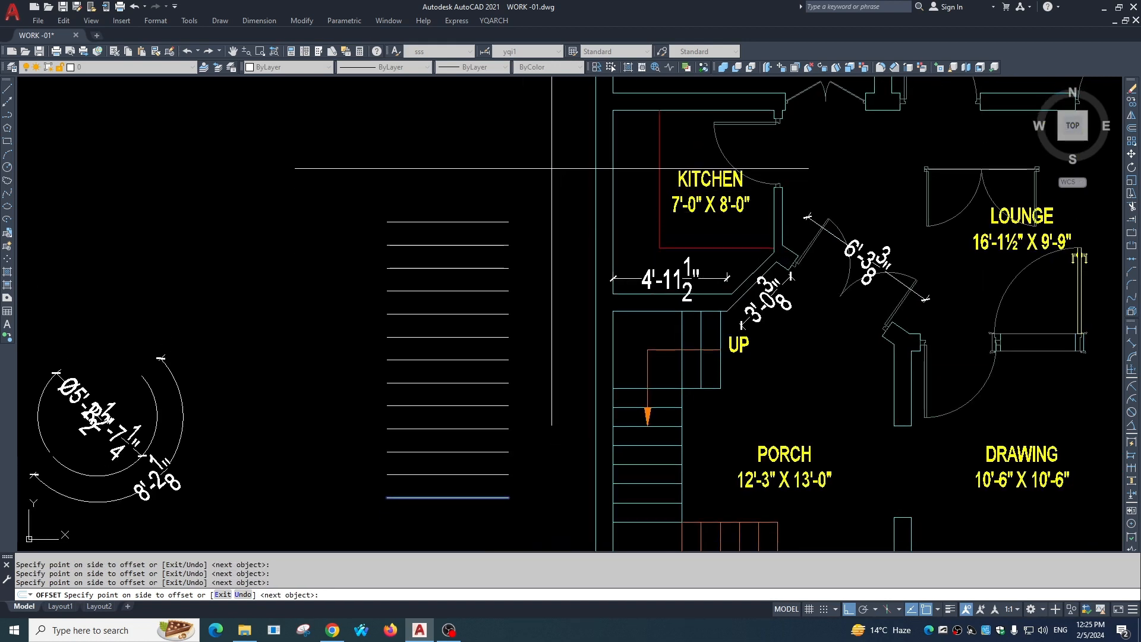
click(553, 177)
key(Escape)
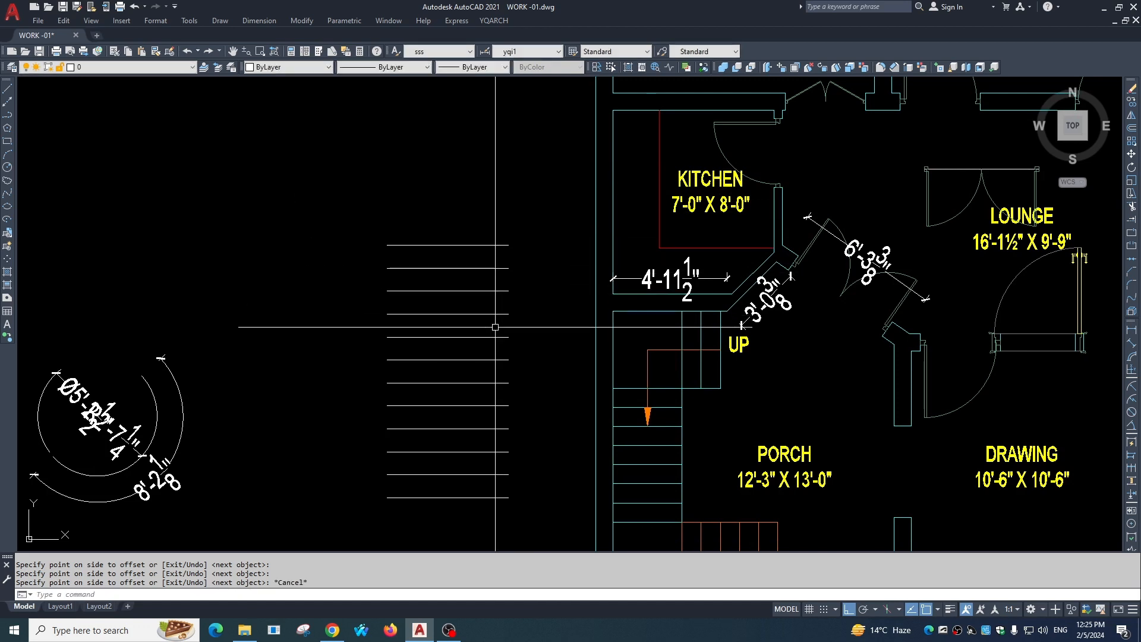
Erase the whole stack of horizontal lines beside the ground floor plan, including the original line.
scroll(494, 326, down, 5)
click(504, 245)
text(e)
key(Return)
key(Escape)
key(Escape)
click(483, 278)
click(467, 407)
text(e)
key(Return)
middle_drag(483, 384, 497, 303)
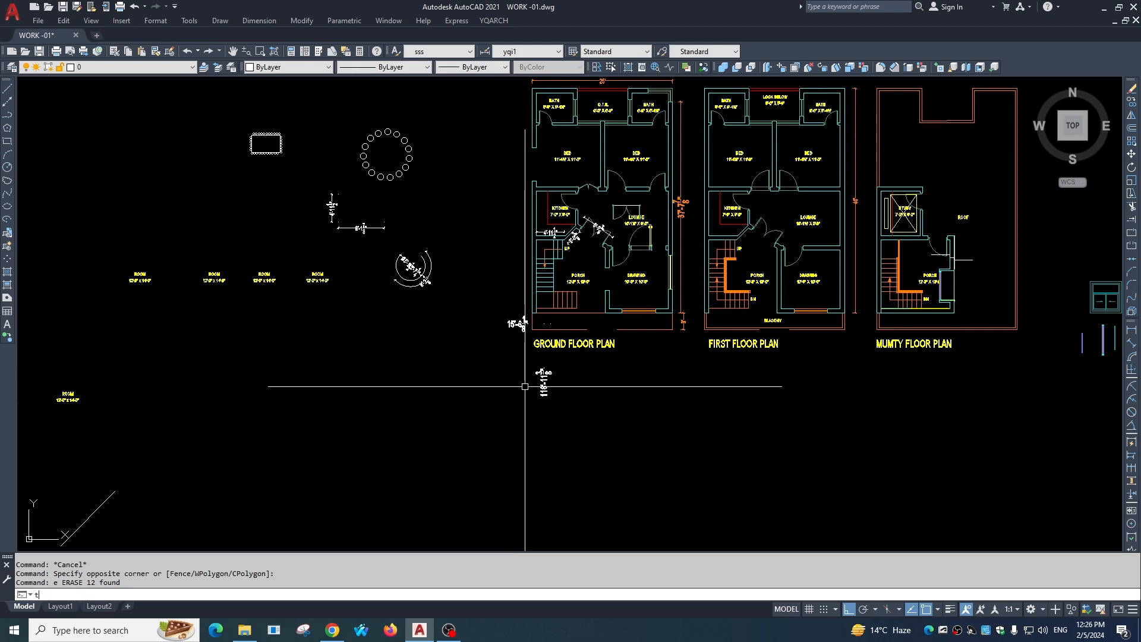
text(rip)
key(Return)
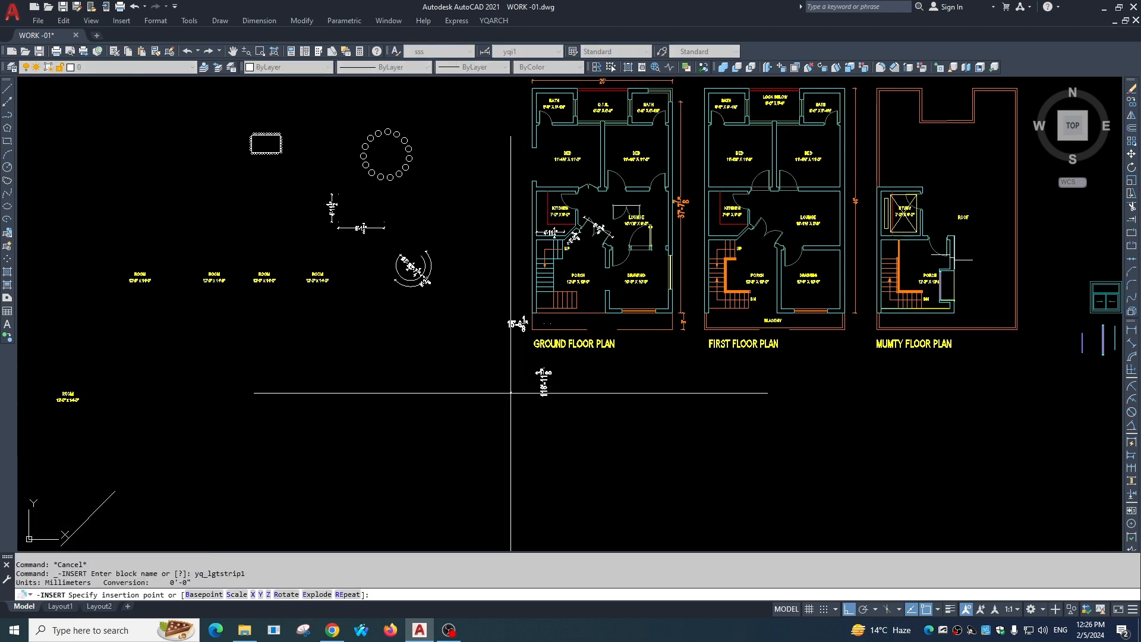
key(Escape)
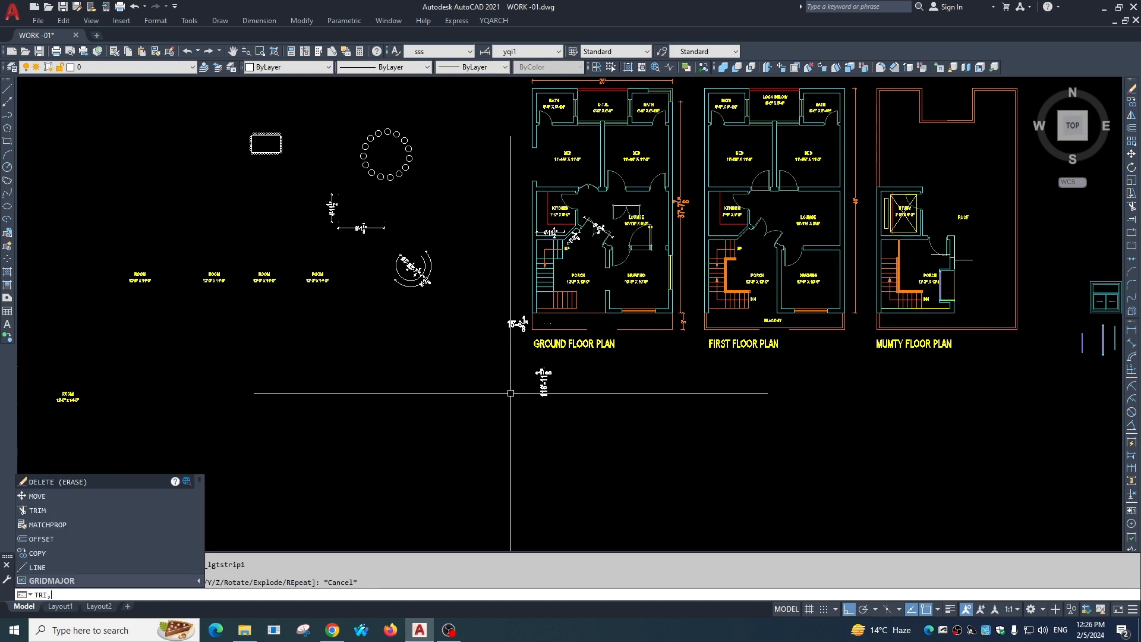
key(Return)
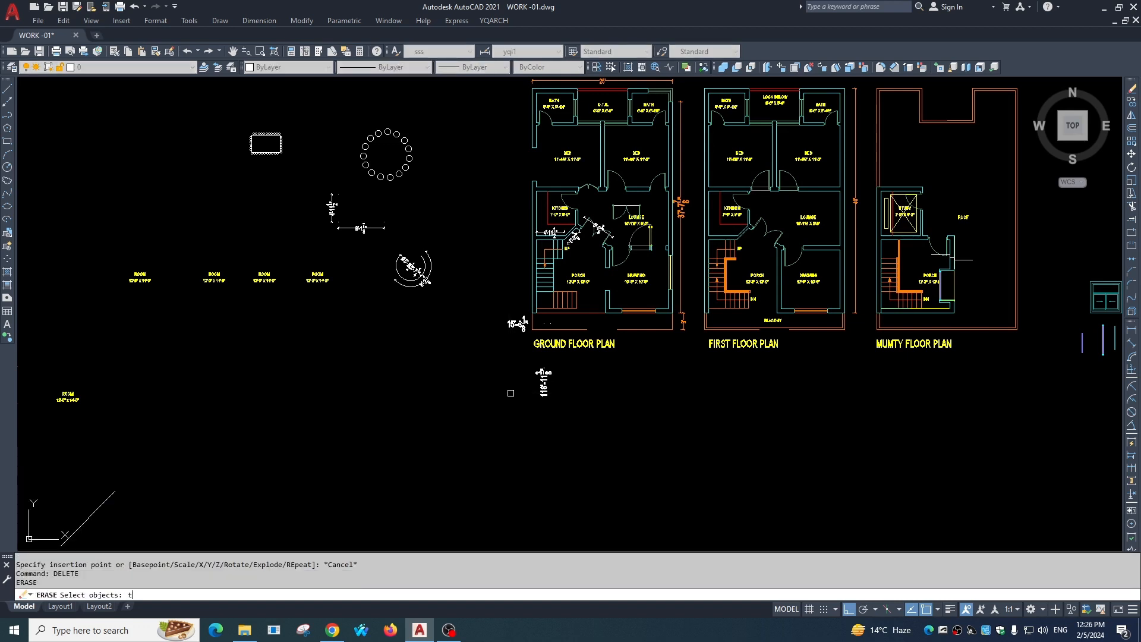
text(trim)
key(Return)
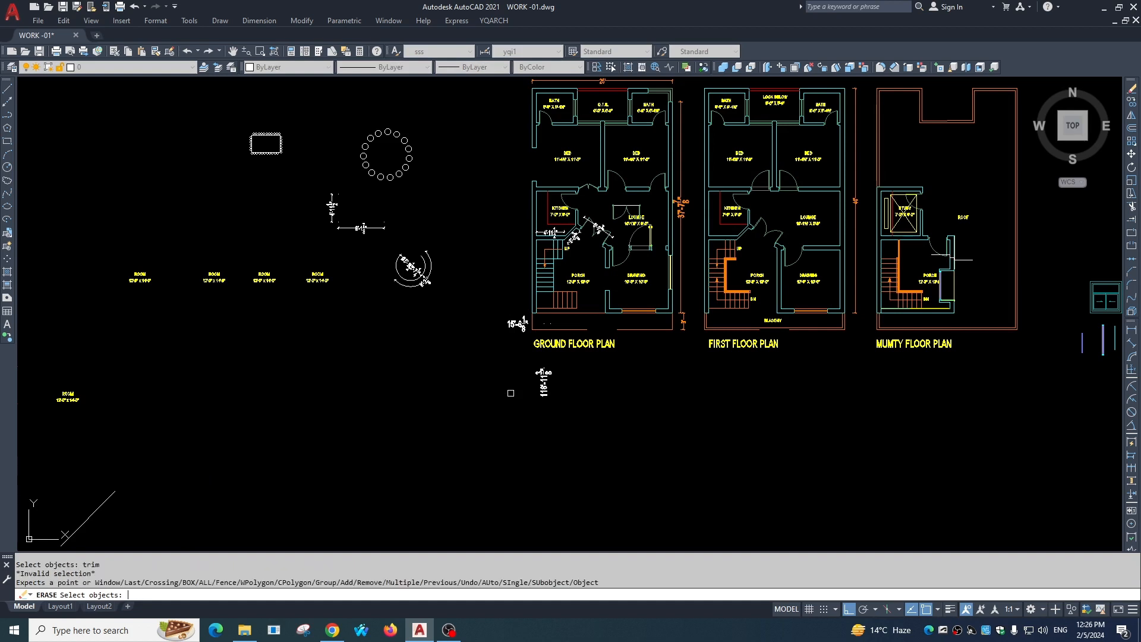
key(Escape)
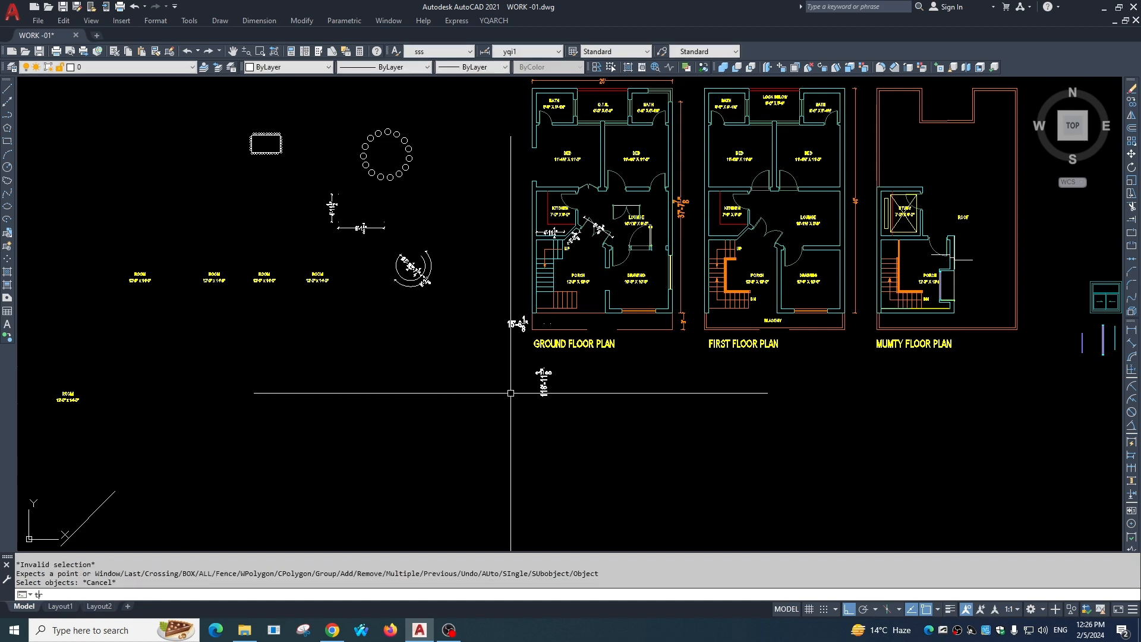
Set the Trim command's mode option to Quick and leave the command.
text(trim)
key(Return)
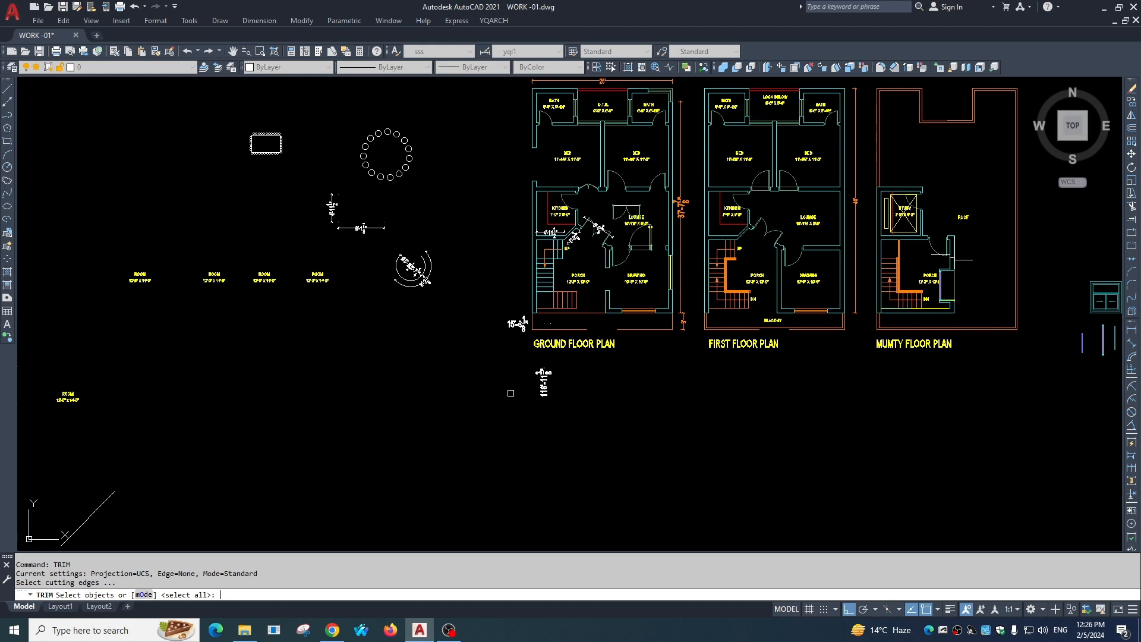
text(o)
key(Return)
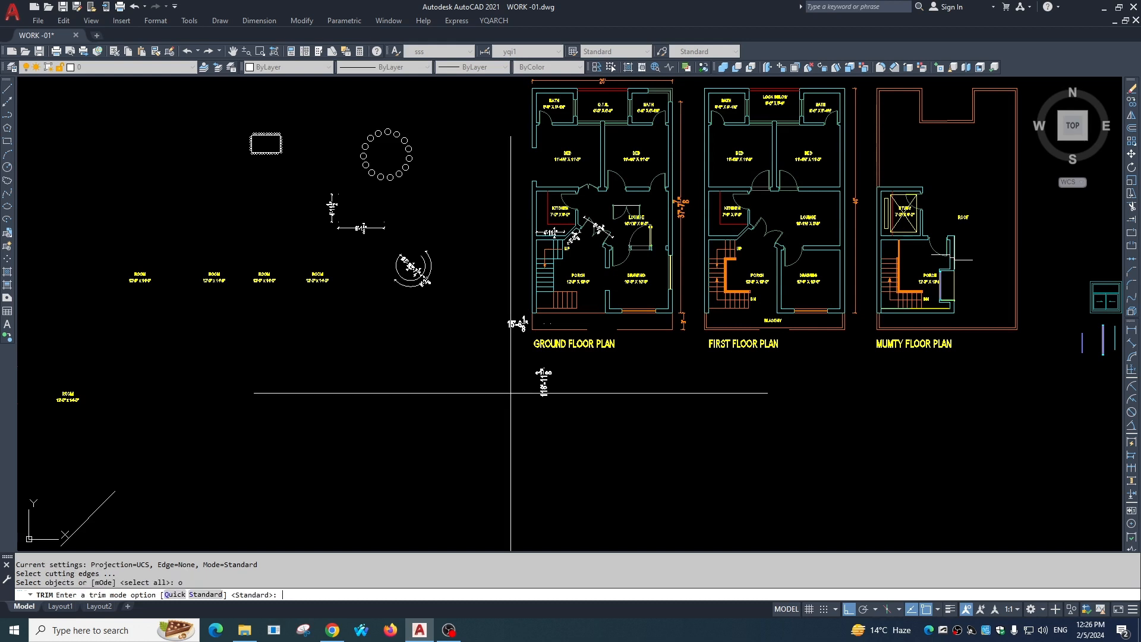
key(Return)
key(Escape)
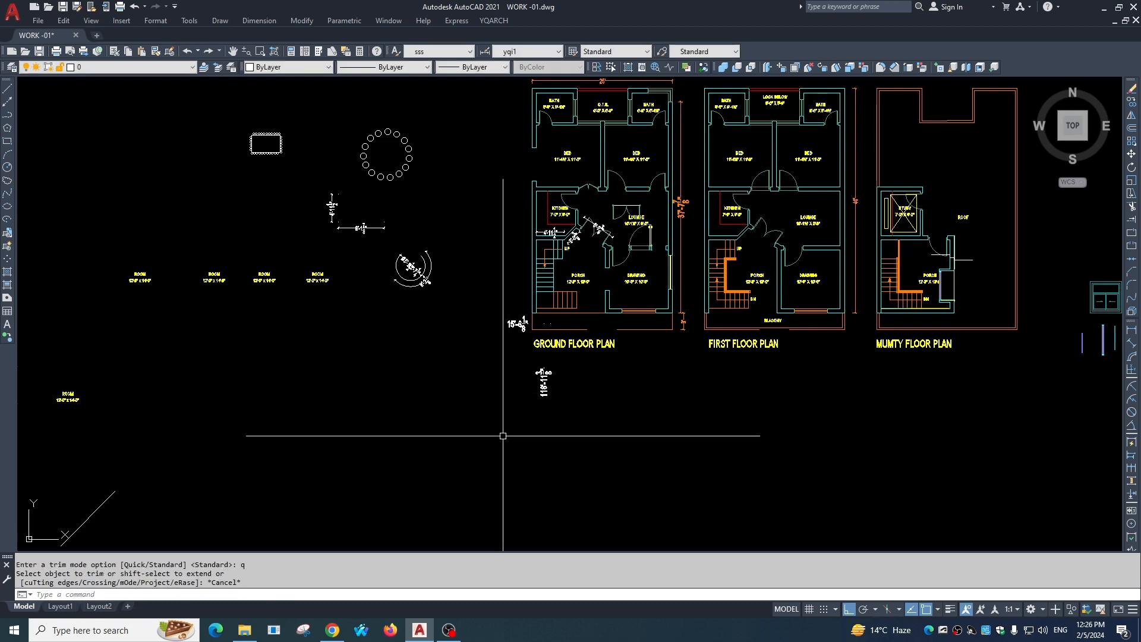
Draw three short horizontal lines, one below another, across the outer side wall of the first floor plan's left BED room.
scroll(511, 443, down, 2)
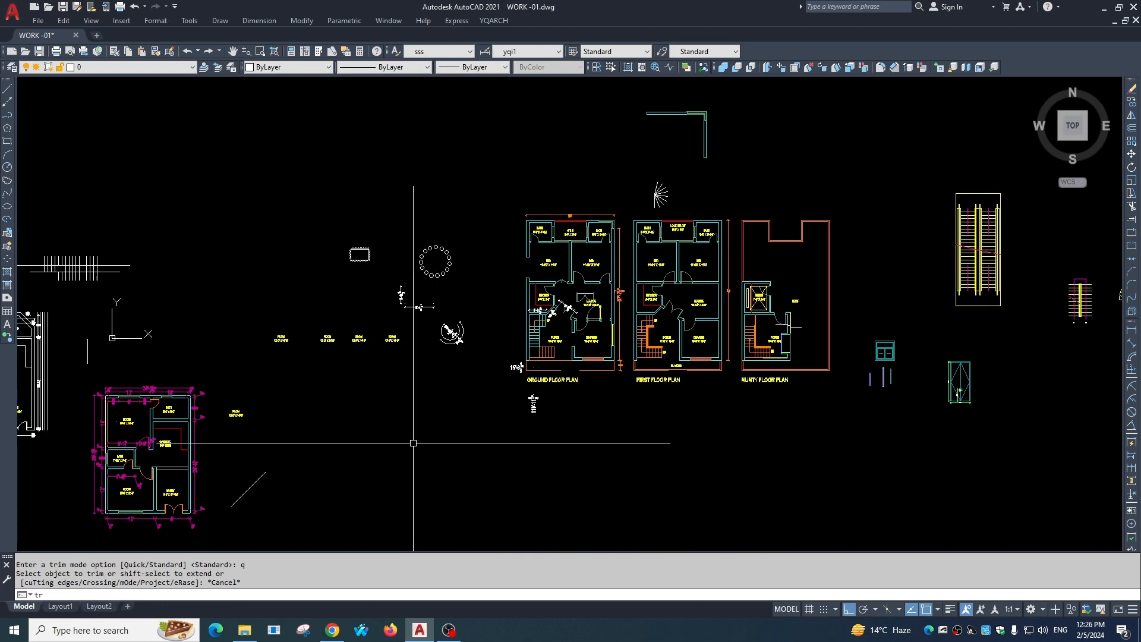
scroll(582, 299, up, 8)
scroll(442, 356, down, 6)
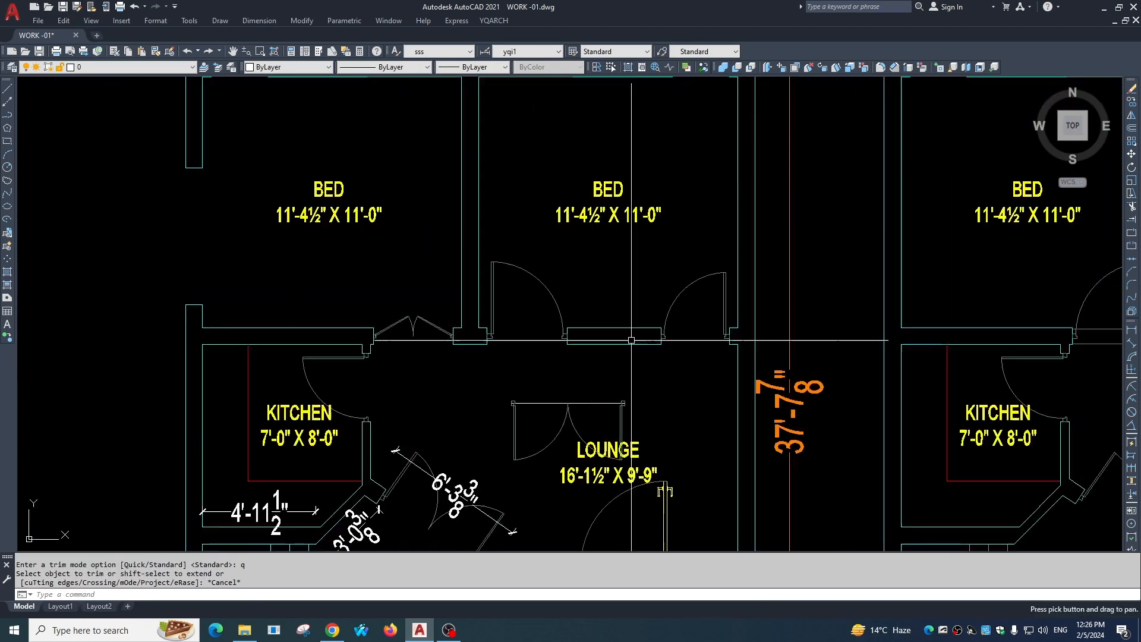
middle_drag(652, 237, 600, 255)
text(l)
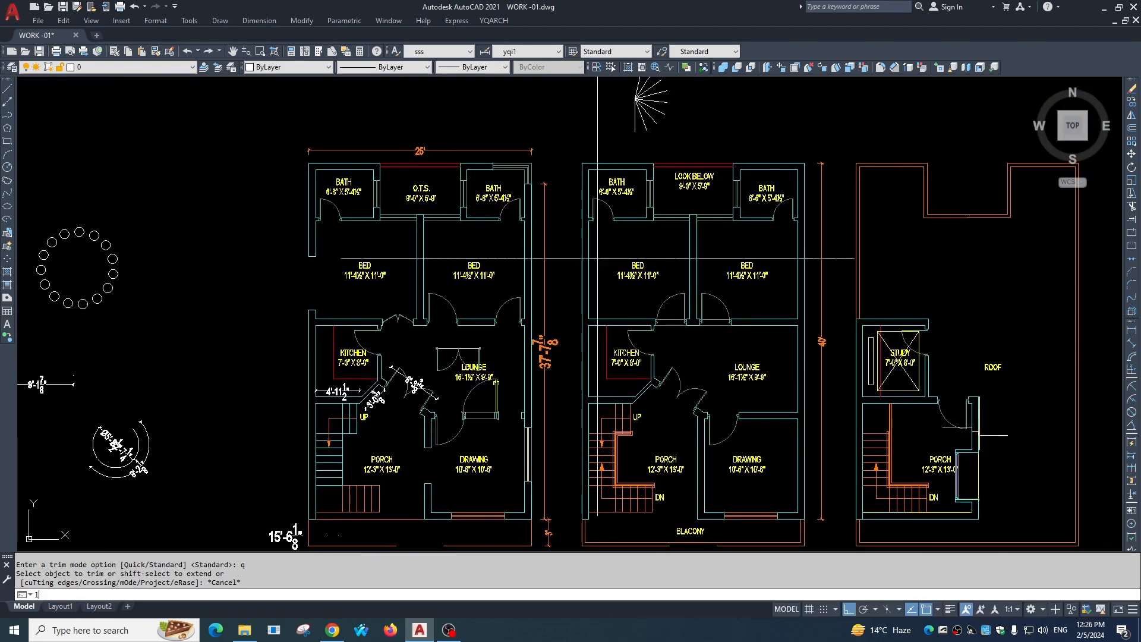
scroll(599, 265, up, 5)
click(632, 239)
click(478, 275)
key(Escape)
key(space)
click(626, 285)
click(526, 326)
key(Escape)
key(space)
click(613, 326)
click(500, 326)
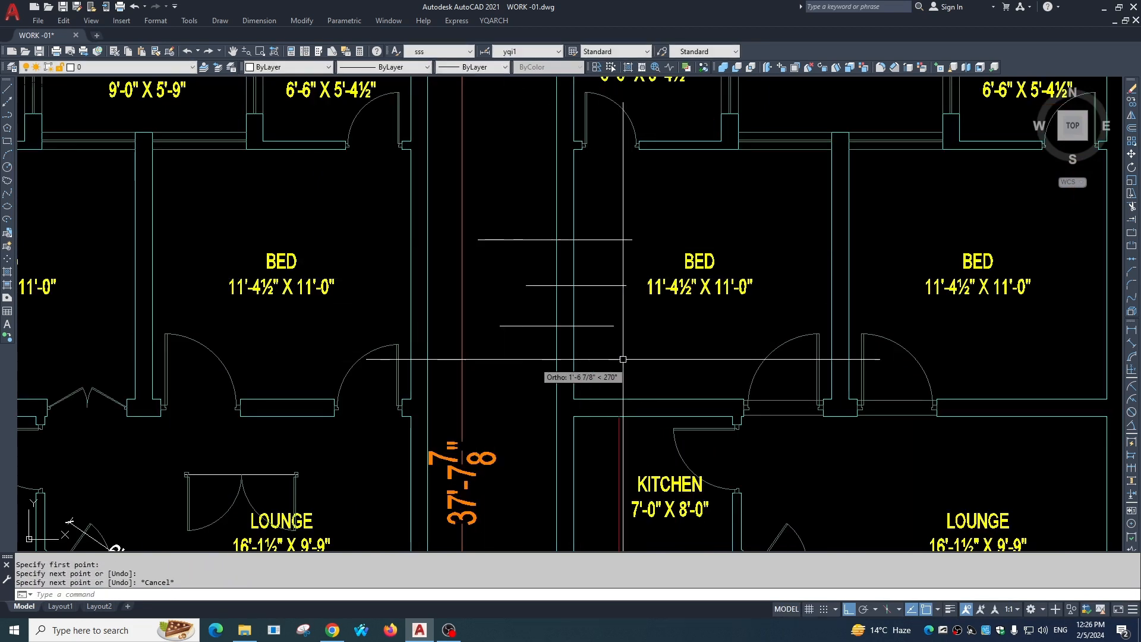
key(Escape)
Trim both outer wall lines of the first floor's left BED room between the uppermost and lowest of the three horizontal lines.
text(tr)
key(Return)
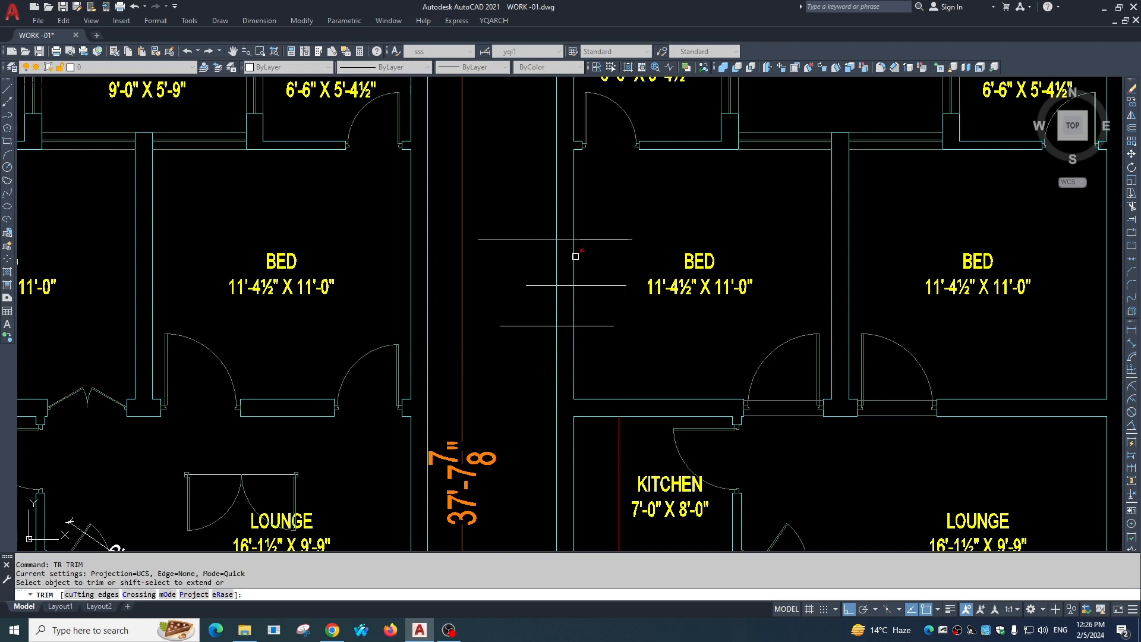
click(573, 258)
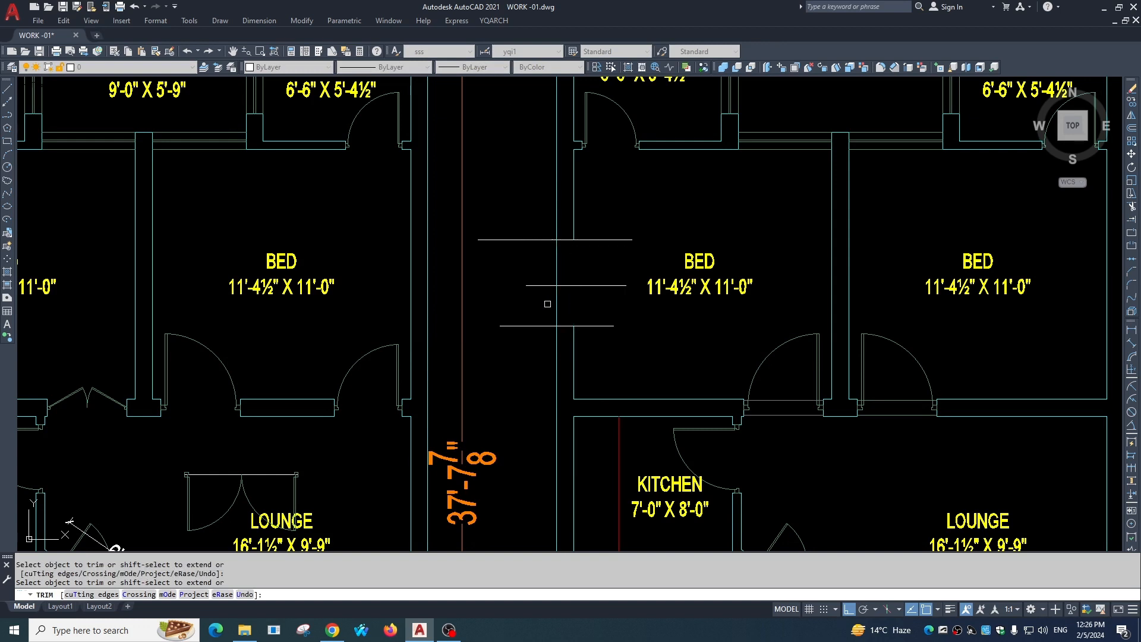
key(Escape)
Trim away the first floor plan's wall corner between the left BATH, the BED room below it and the LOOK BELOW area.
text(tr)
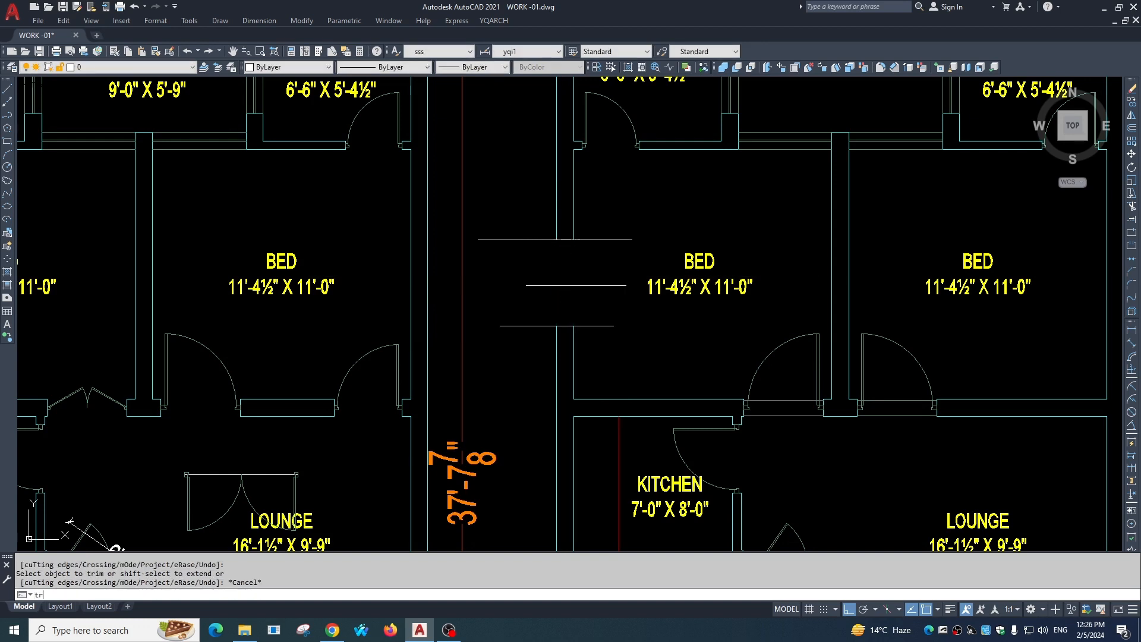
key(Return)
click(576, 205)
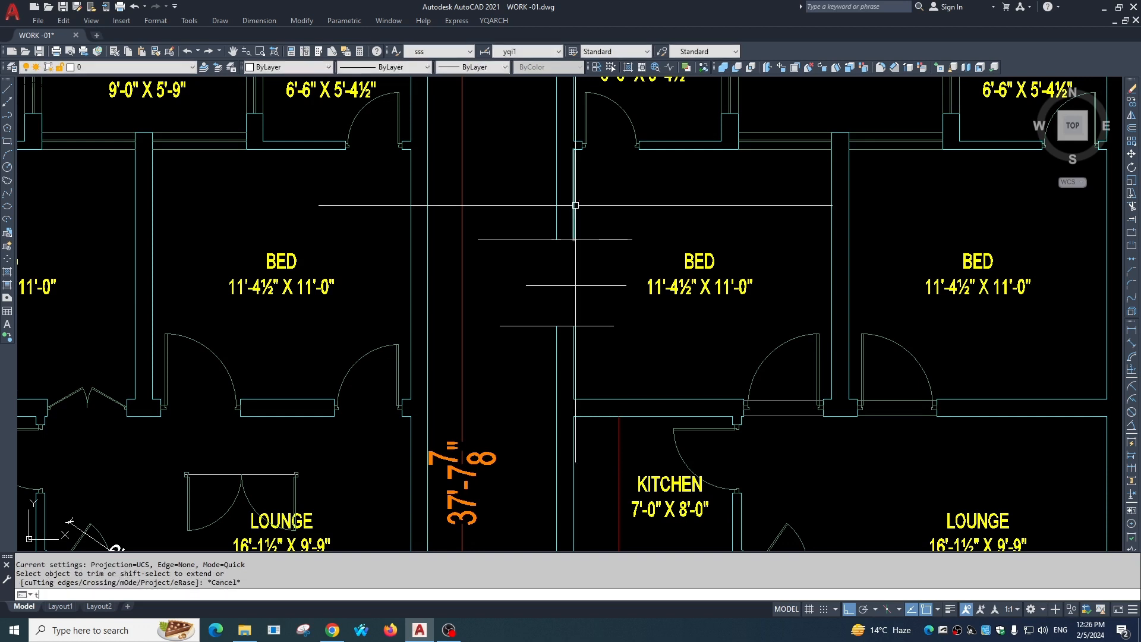
scroll(514, 457, down, 2)
click(633, 258)
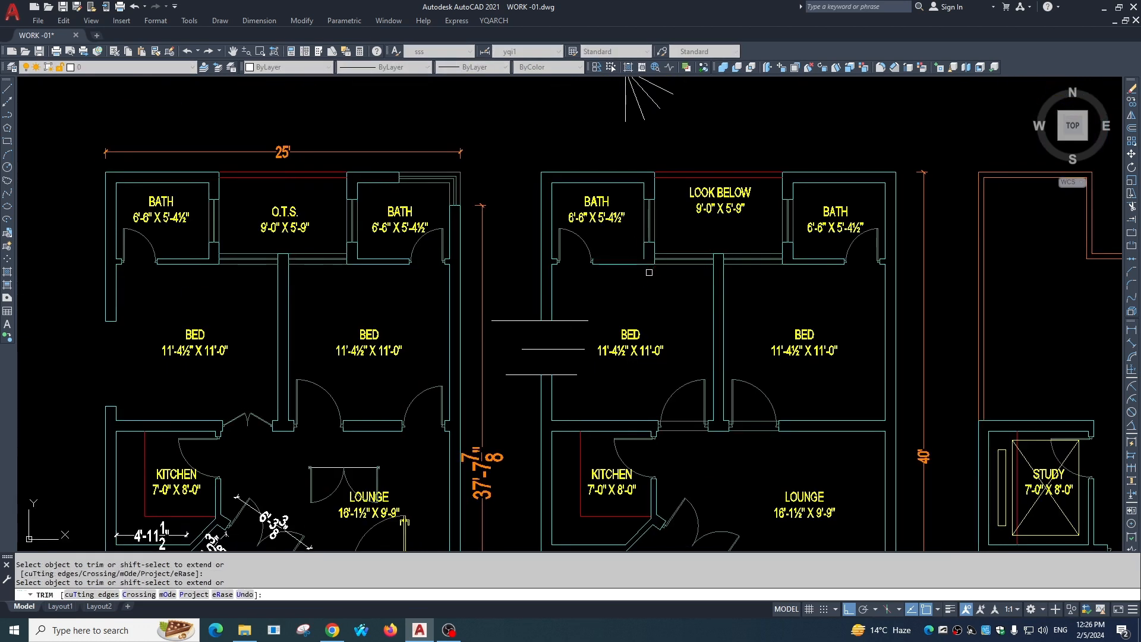
scroll(646, 265, up, 2)
click(670, 240)
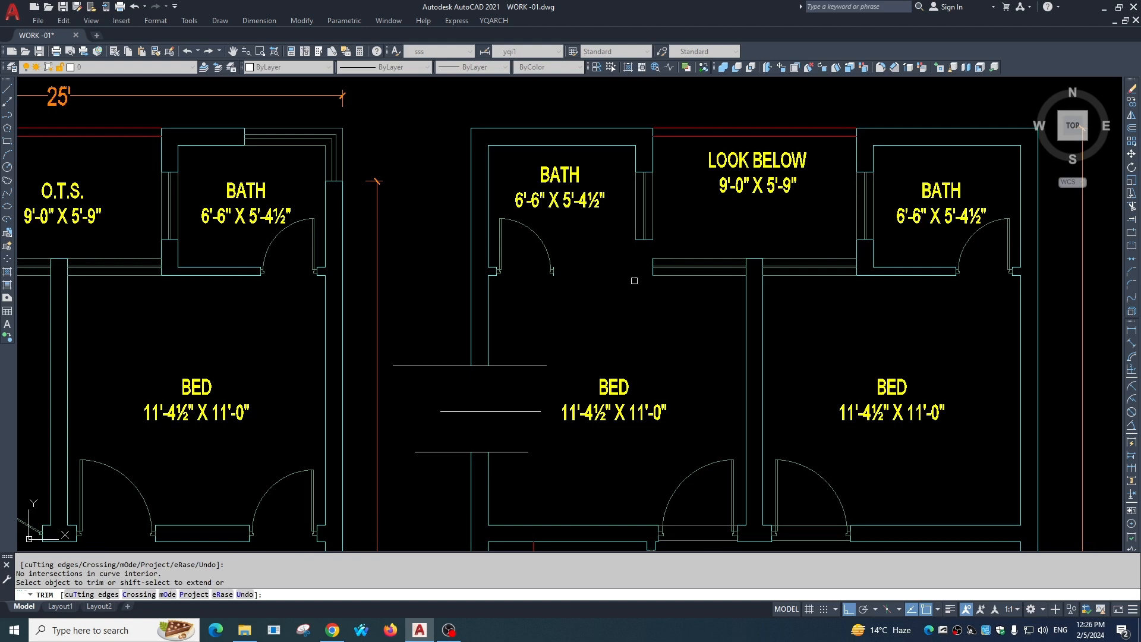
key(Escape)
Set the Trim command's mode option to Standard and leave the command.
scroll(494, 363, down, 2)
scroll(569, 346, up, 2)
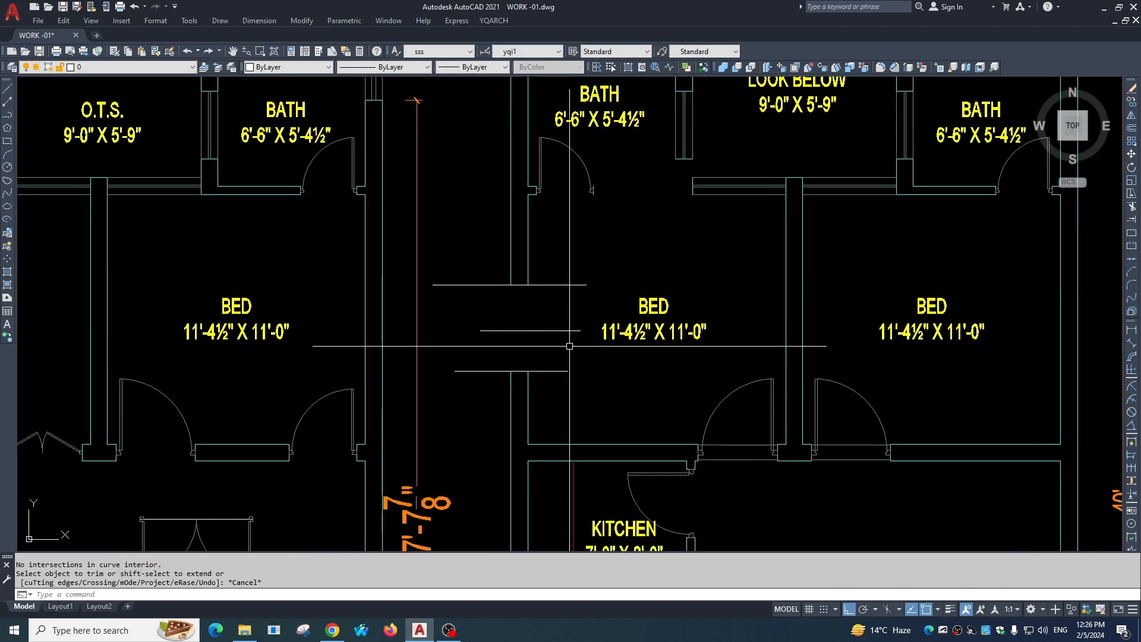
text(trip)
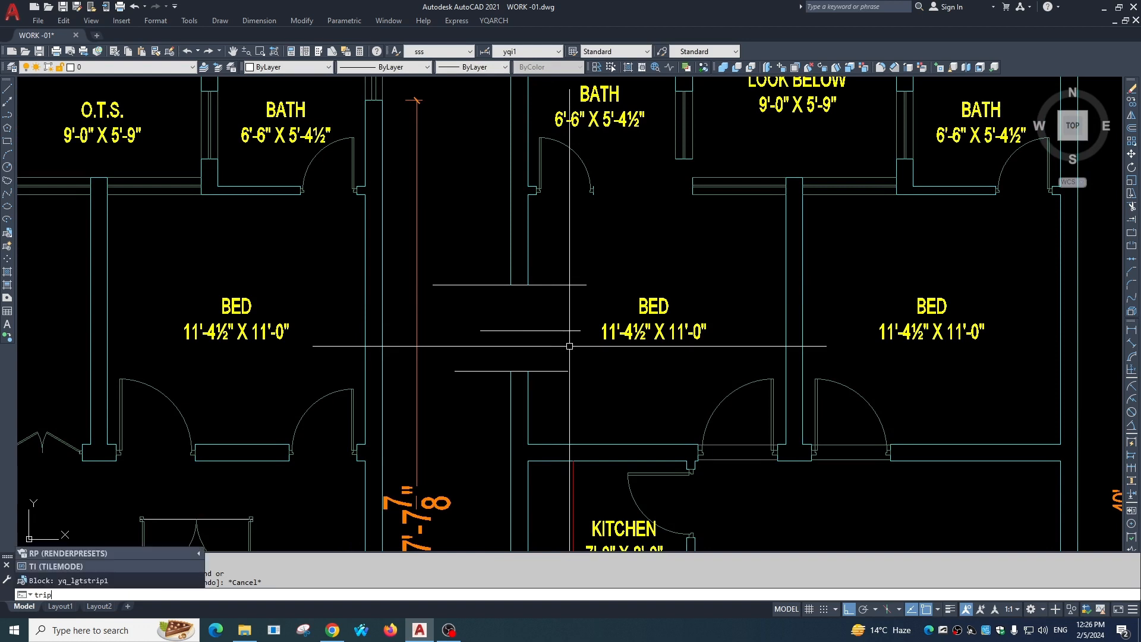
text(,)
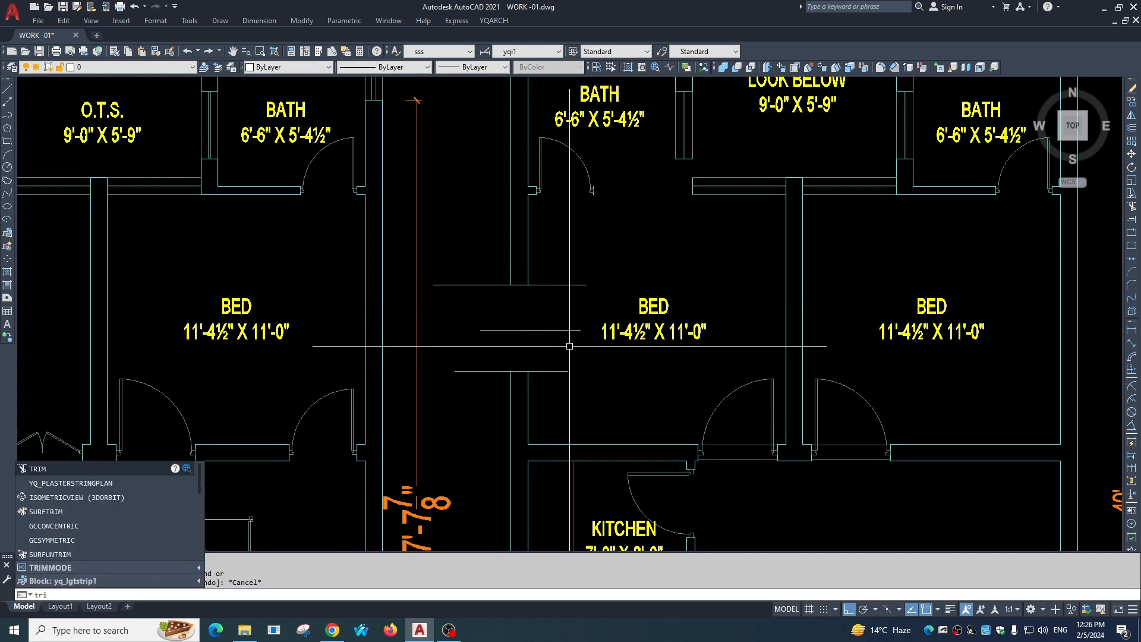
key(Return)
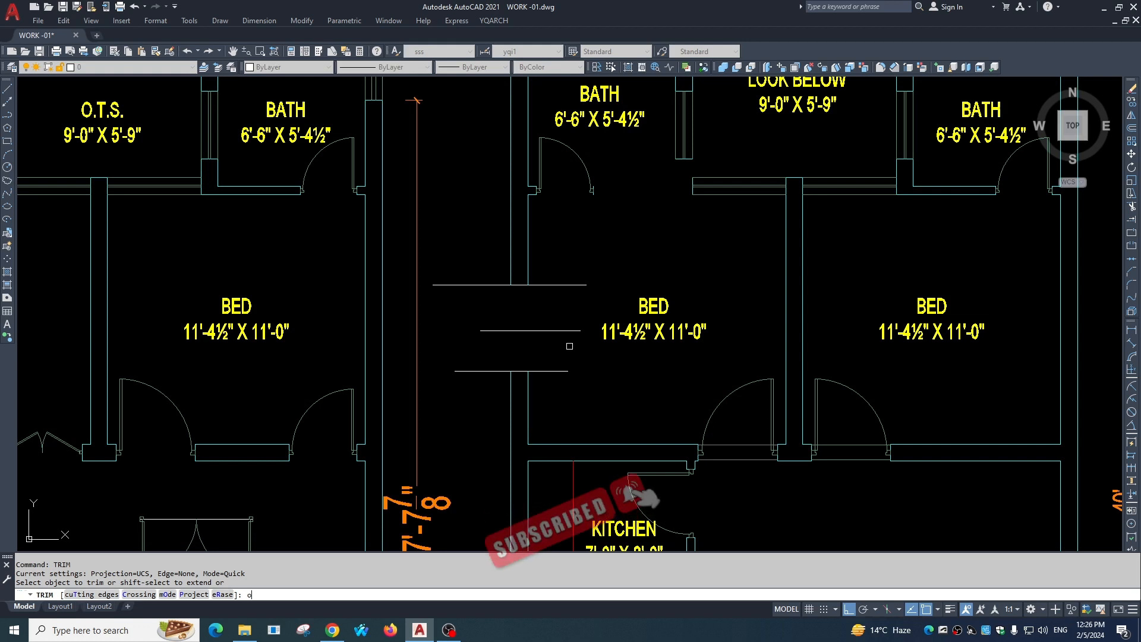
key(Return)
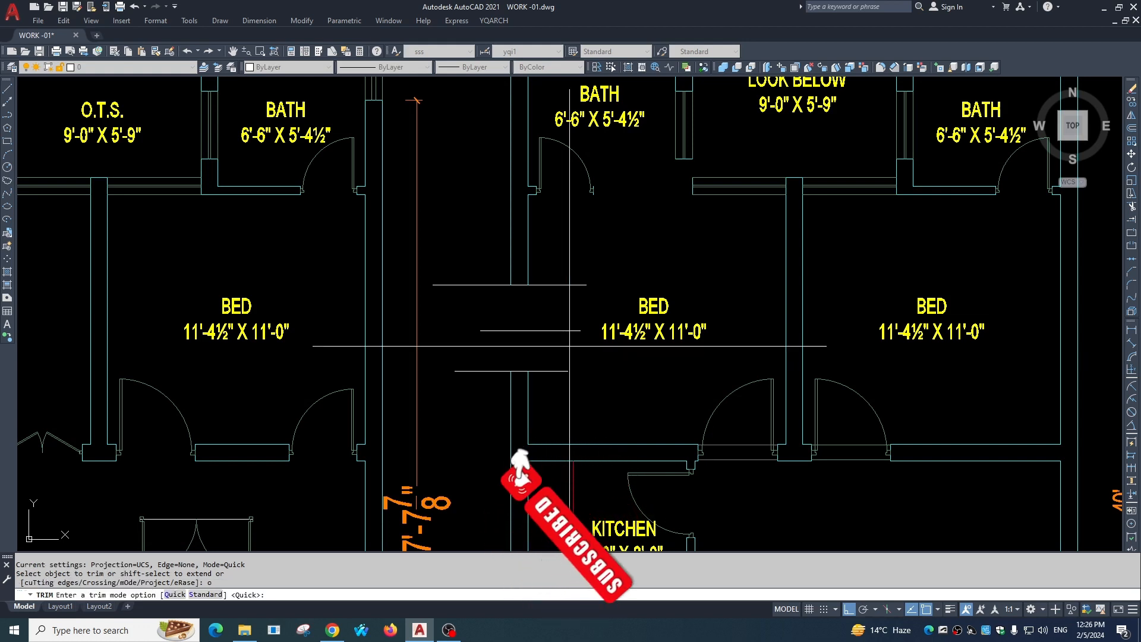
text(s)
key(Return)
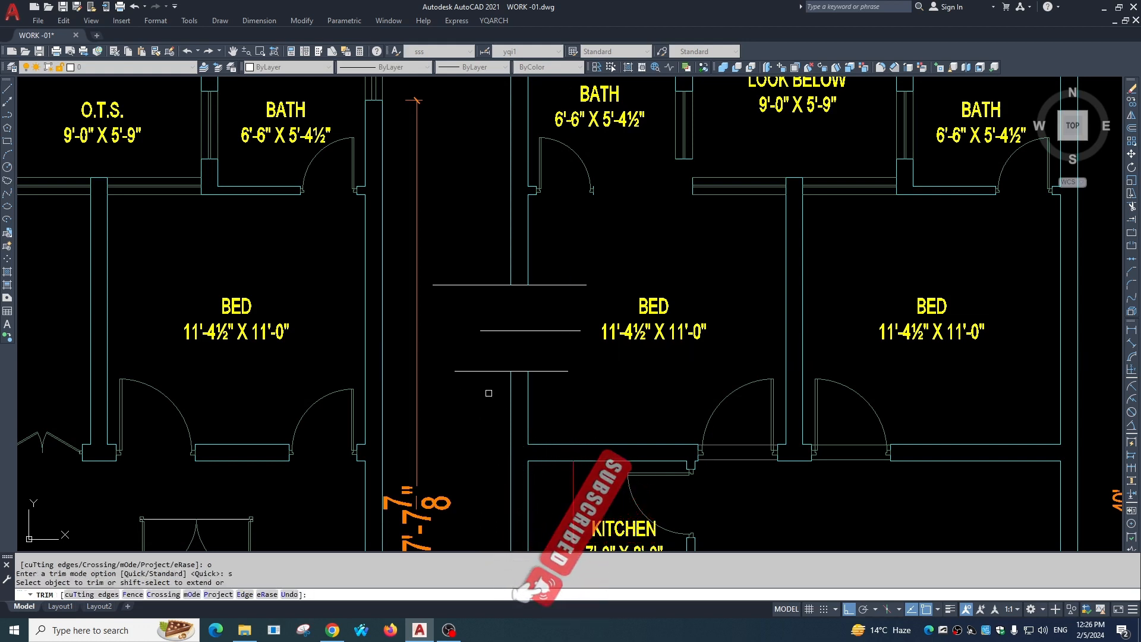
click(511, 392)
scroll(573, 407, down, 2)
key(Escape)
scroll(565, 325, up, 4)
click(574, 289)
click(556, 511)
scroll(526, 420, down, 2)
key(Escape)
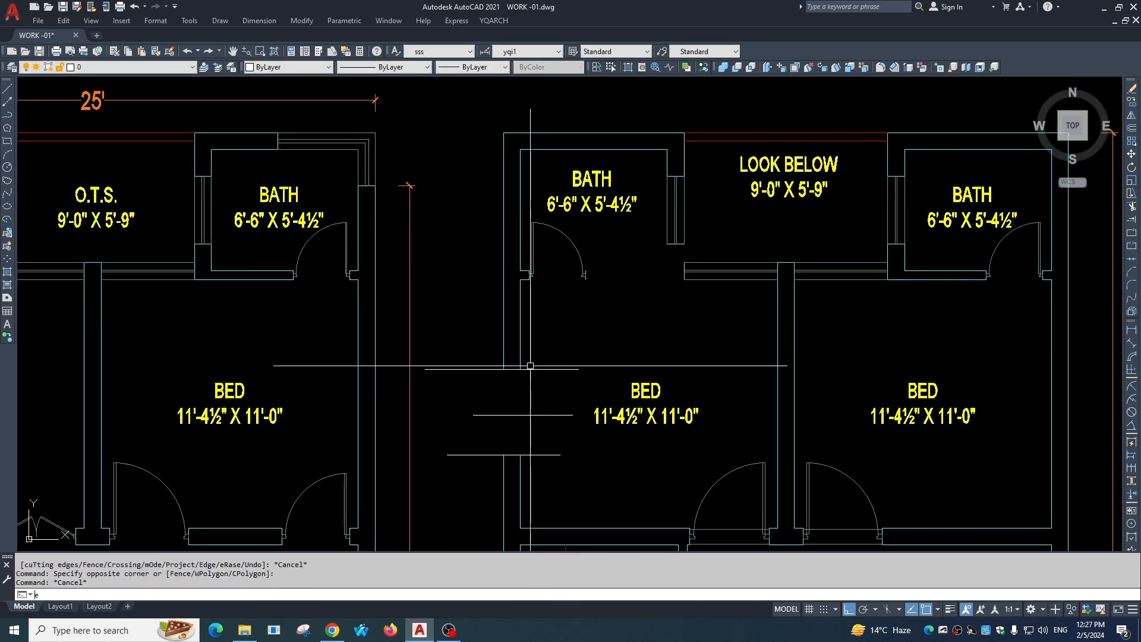
Extend both outer wall lines of the first floor's left BED room down to the lowest of the three horizontal lines.
text(ex)
key(Return)
click(542, 454)
key(Return)
click(559, 290)
click(463, 319)
middle_drag(539, 424, 535, 372)
text(tr)
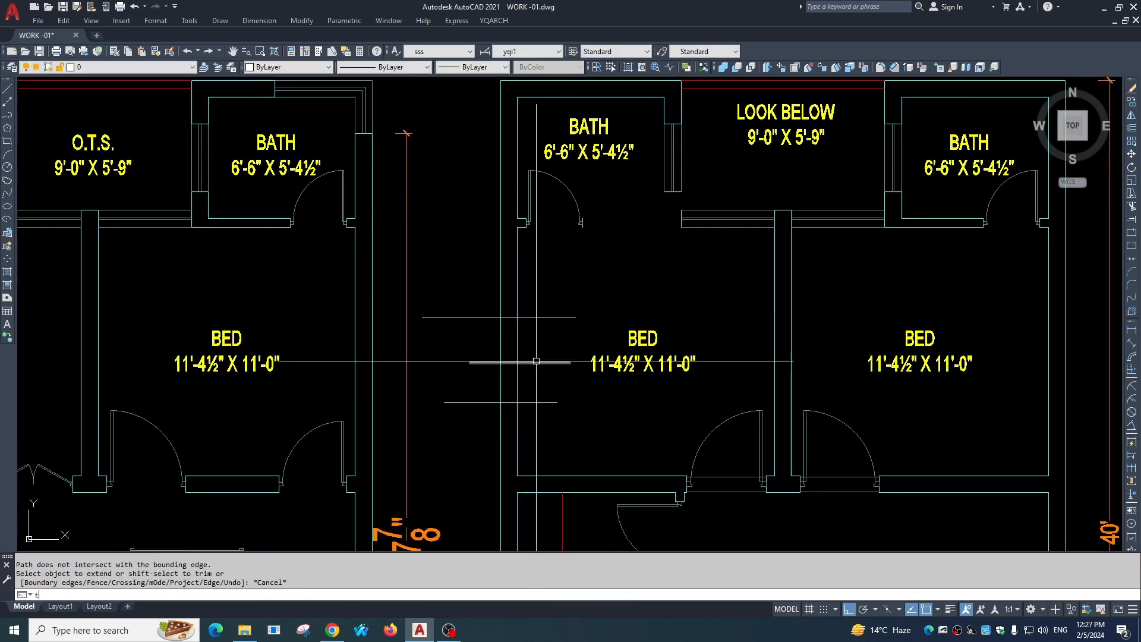
key(Return)
key(Escape)
text(rte)
key(Escape)
text(tr)
key(Return)
key(Return)
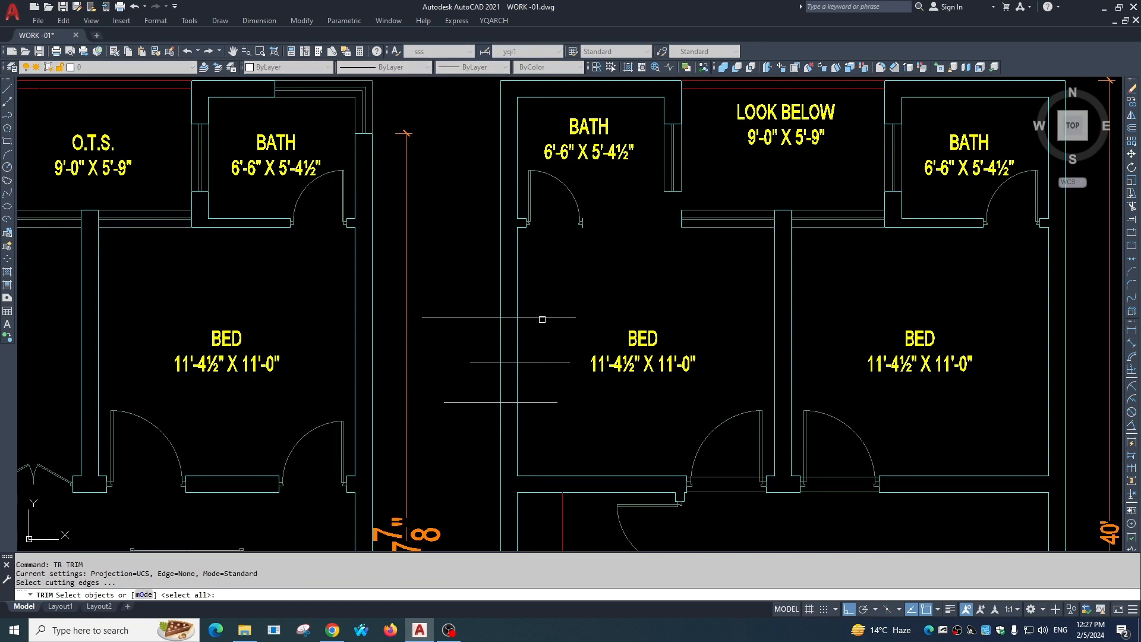
click(528, 325)
click(511, 342)
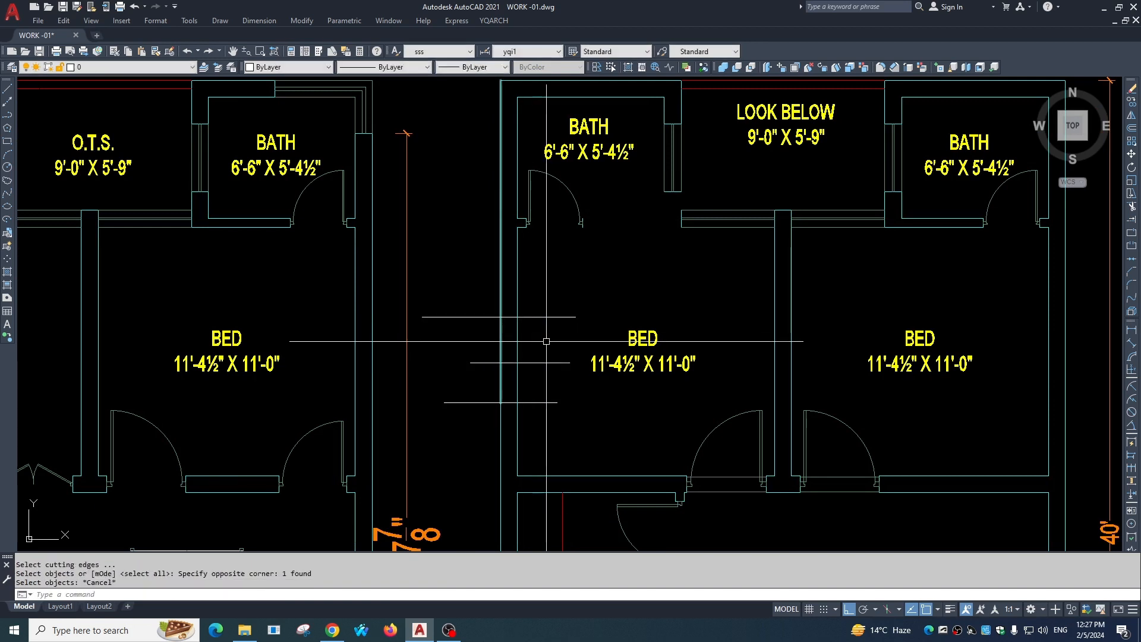
Trim both outer wall lines of the left BED room, using the uppermost and lowest horizontal lines as cutting edges.
click(552, 308)
click(530, 332)
key(Return)
click(531, 332)
click(454, 374)
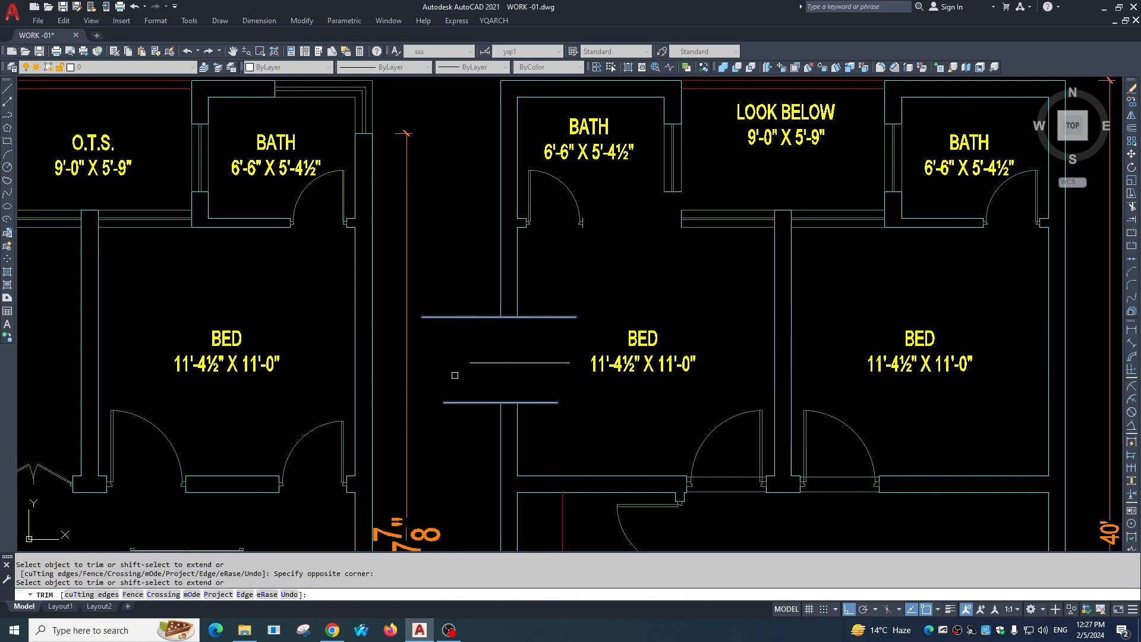
key(Escape)
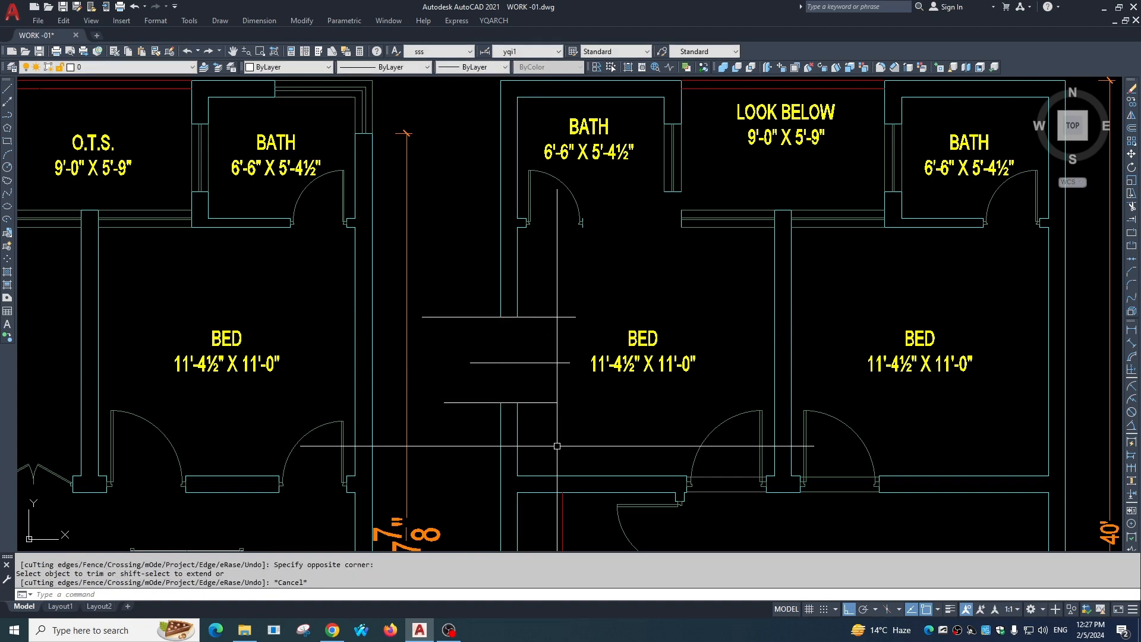
key(Escape)
Start Save As for the drawing and cancel it at the file format request.
scroll(515, 247, down, 4)
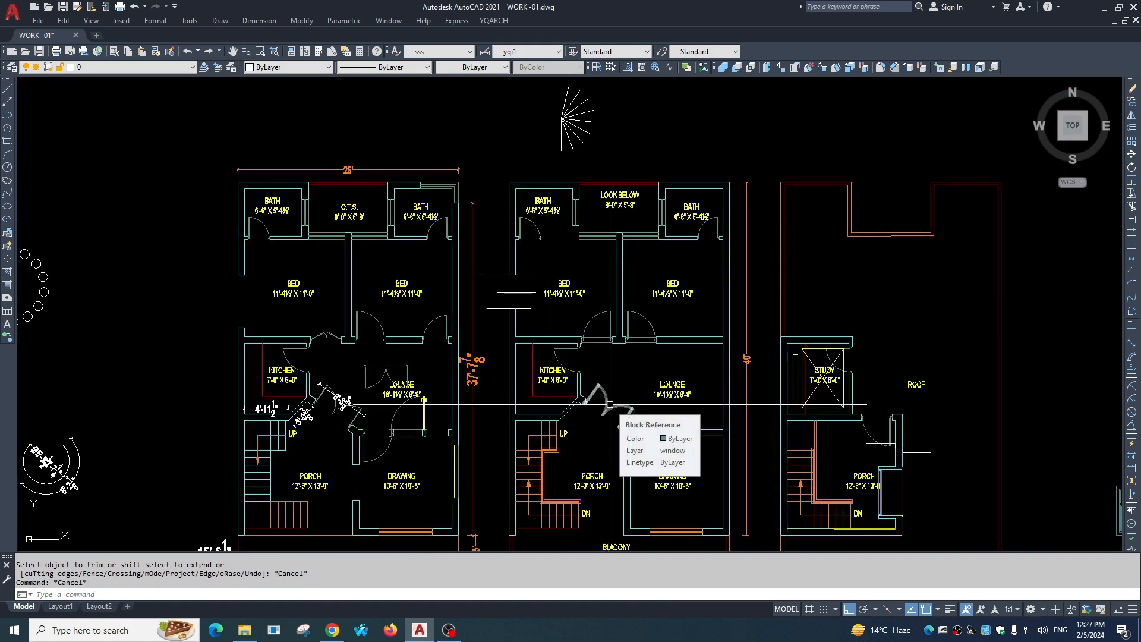
key(ctrl+shift+s)
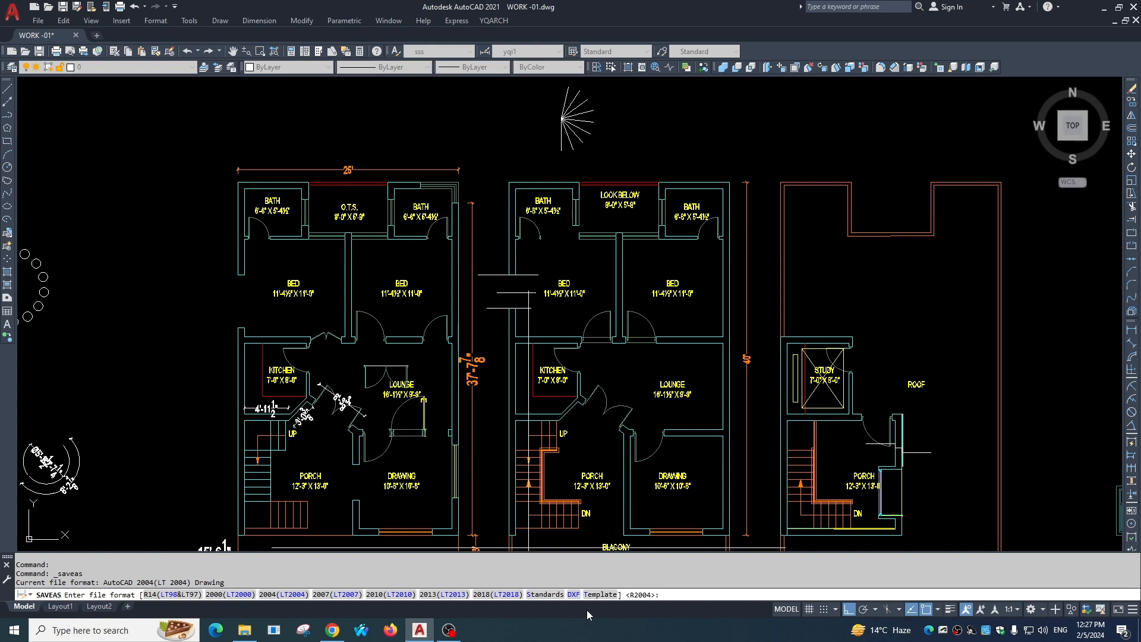
key(Escape)
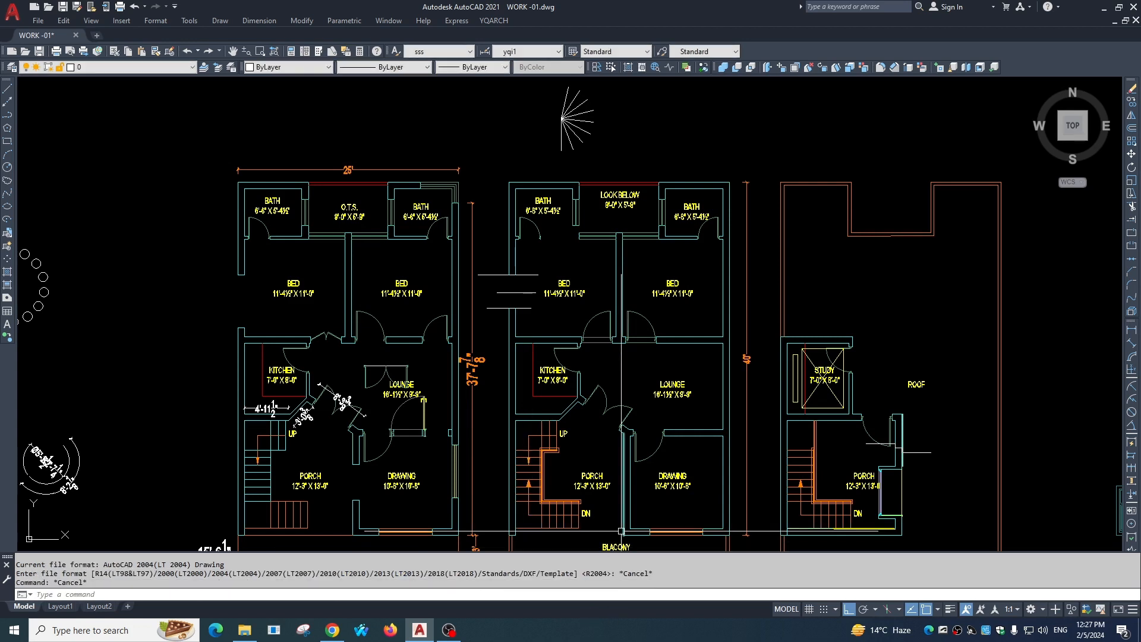
Set the FILEDIA system variable to 1 and check that Save As opens its file dialog, without saving.
text(filedi)
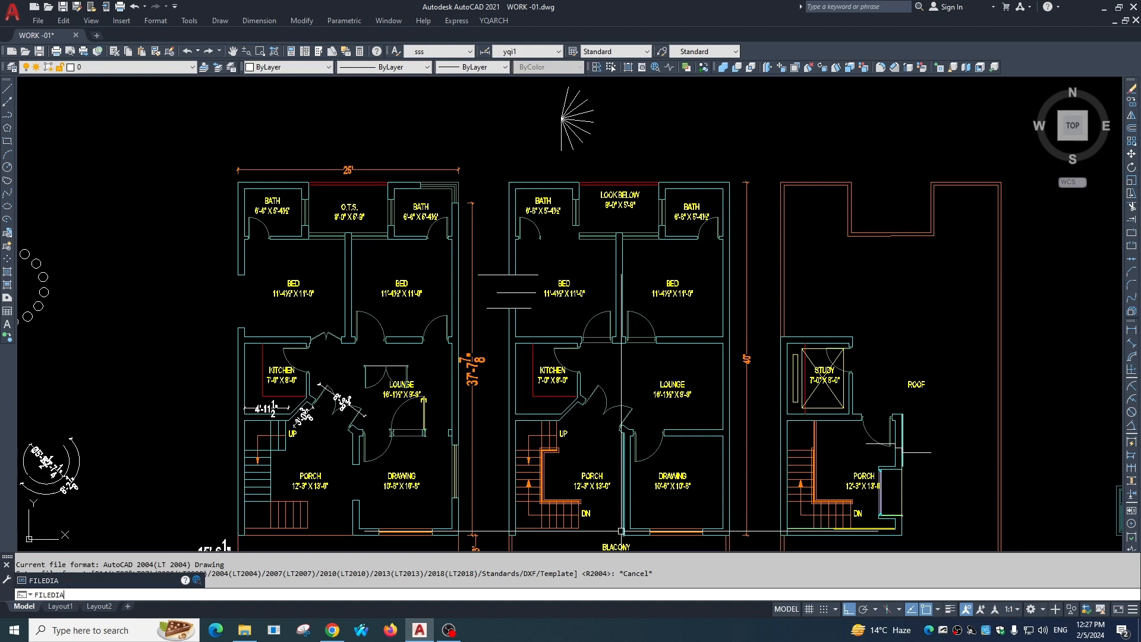
text(a)
key(Return)
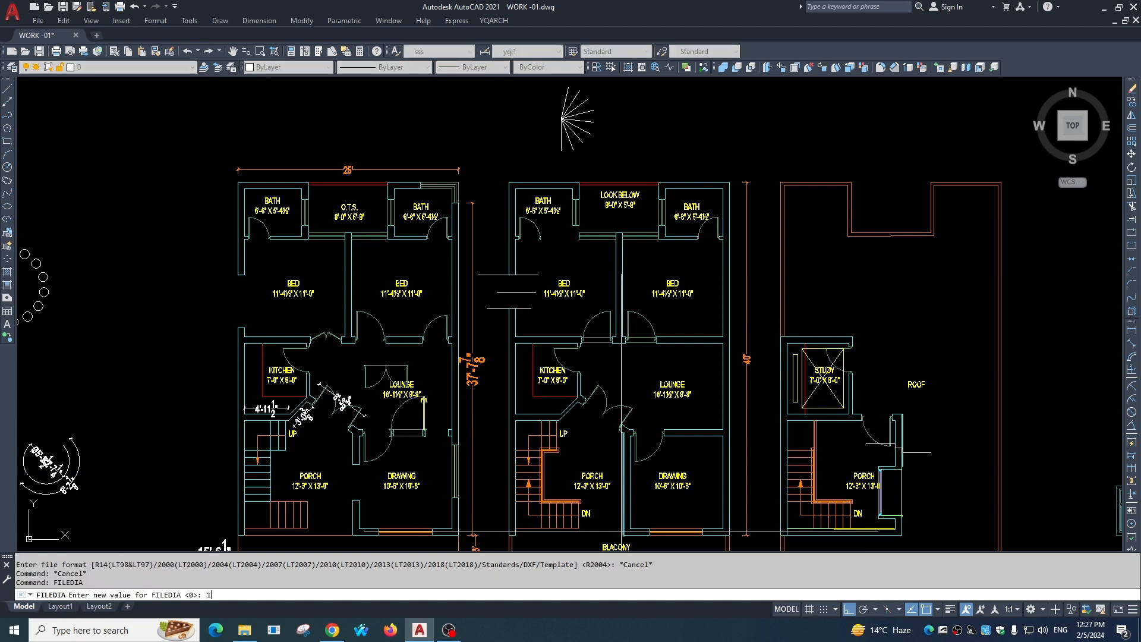
key(Return)
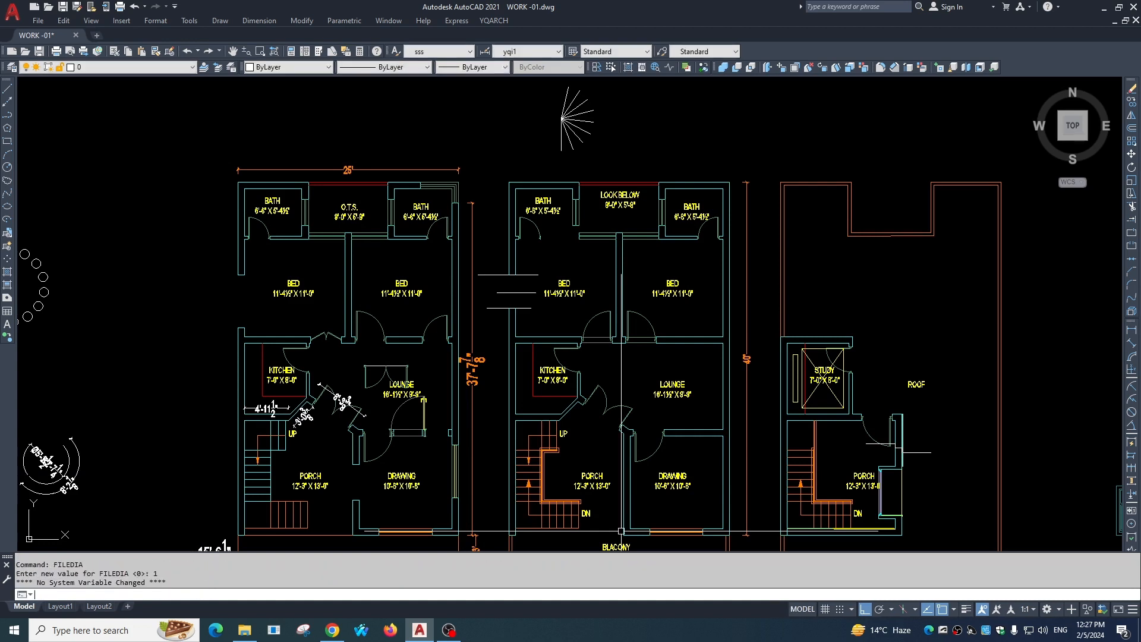
key(ctrl+shift+s)
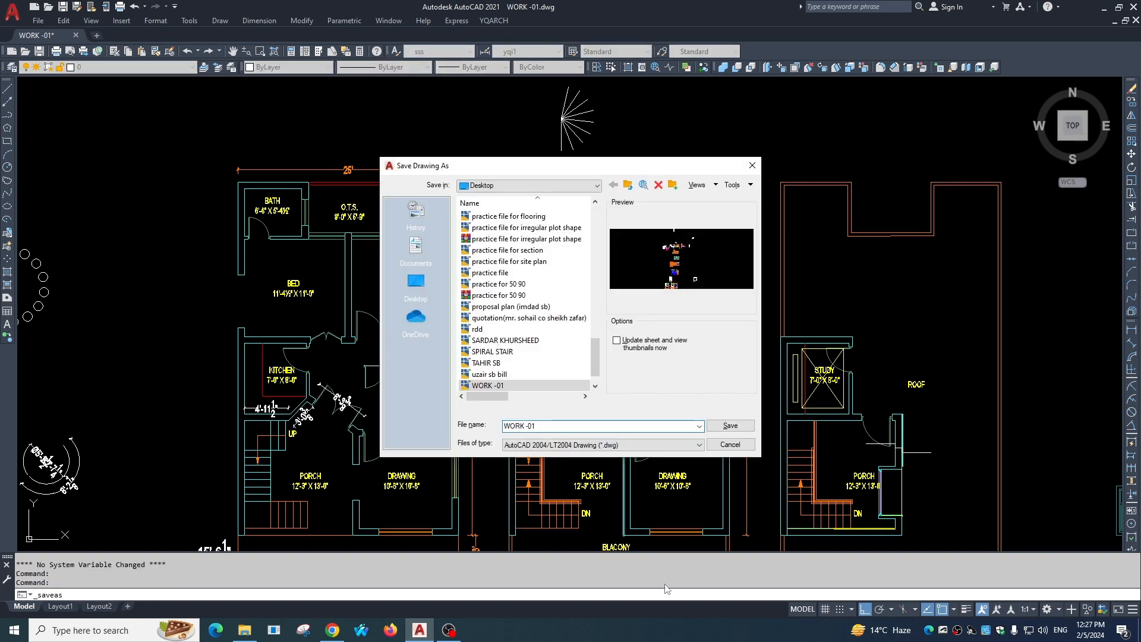
key(Escape)
Examine the whole drawing's extent and the list of its layers.
scroll(591, 426, down, 4)
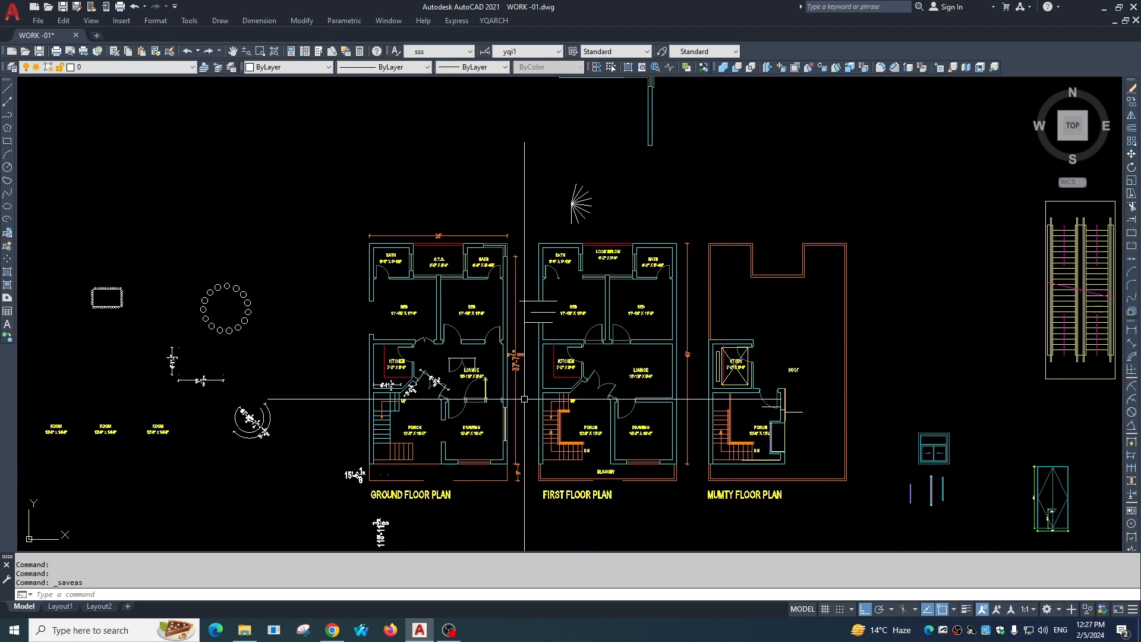
scroll(497, 412, down, 5)
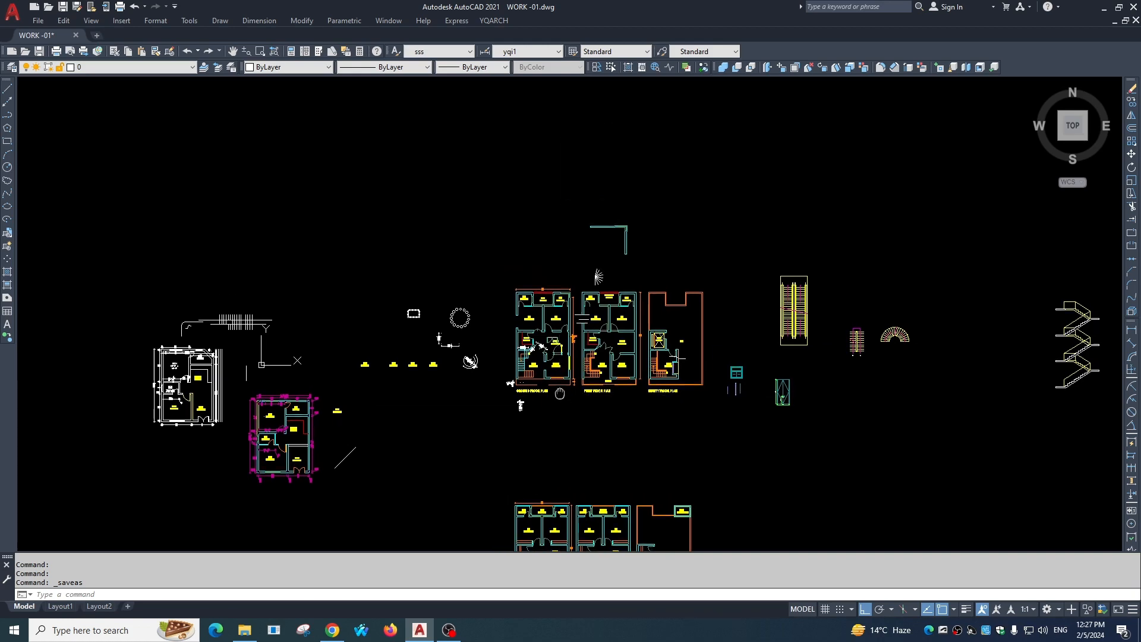
scroll(601, 428, down, 3)
scroll(624, 446, up, 5)
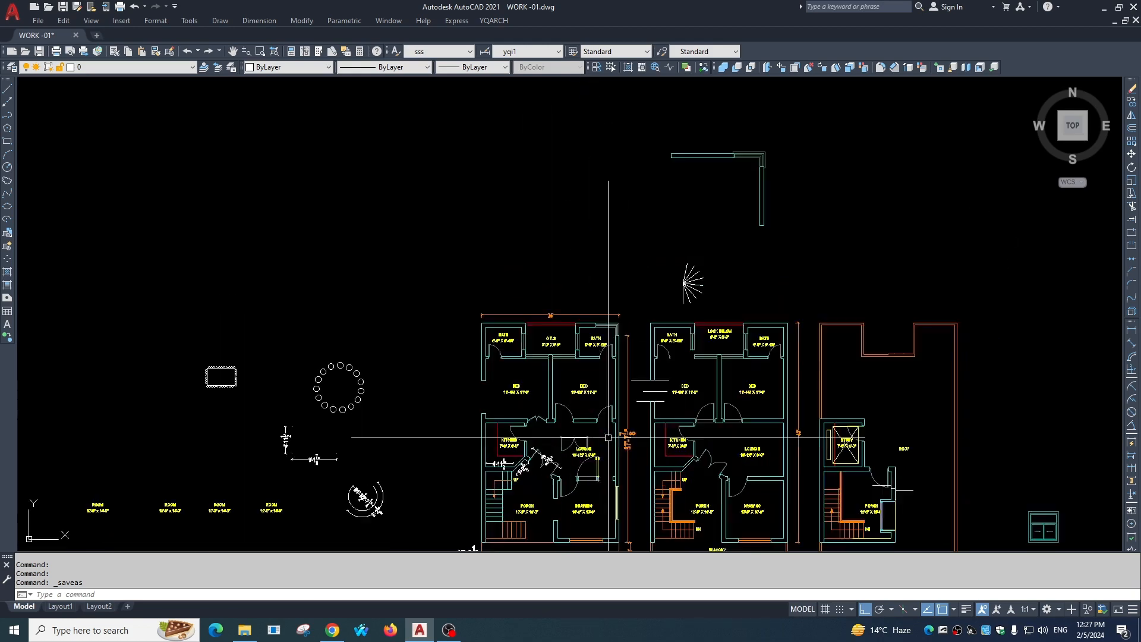
scroll(623, 446, down, 1)
scroll(622, 454, down, 2)
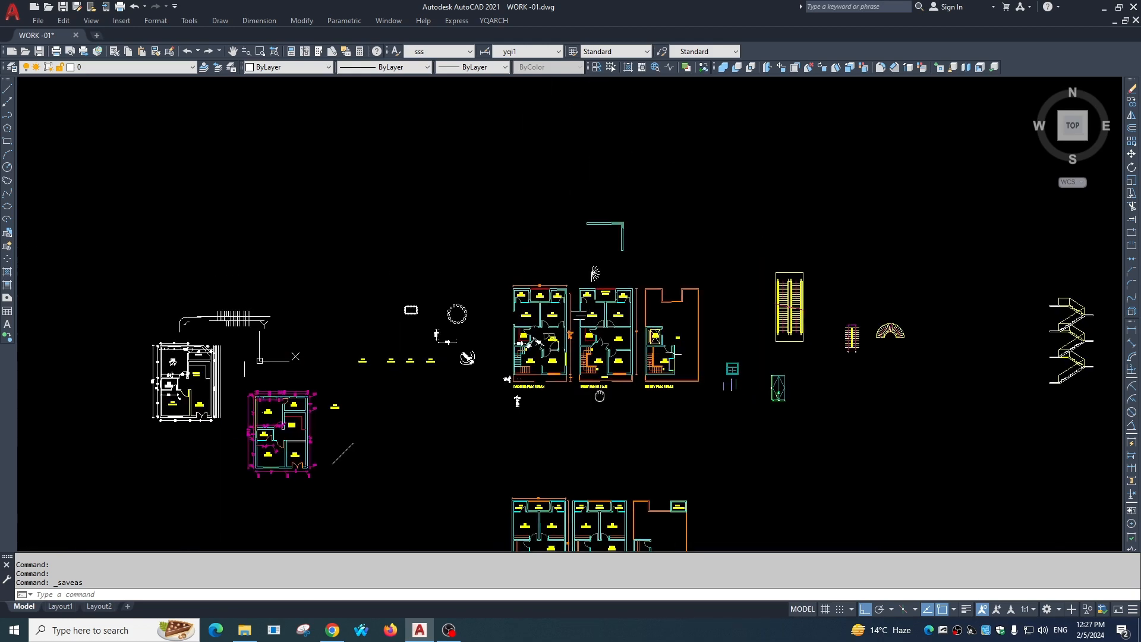
click(128, 66)
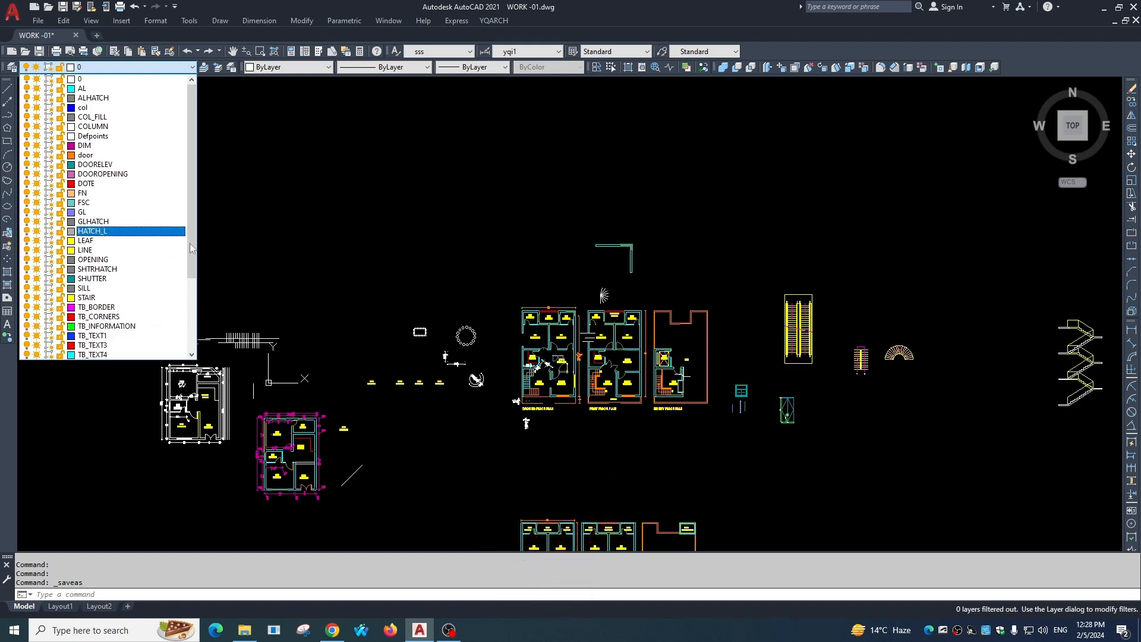
click(528, 416)
click(595, 464)
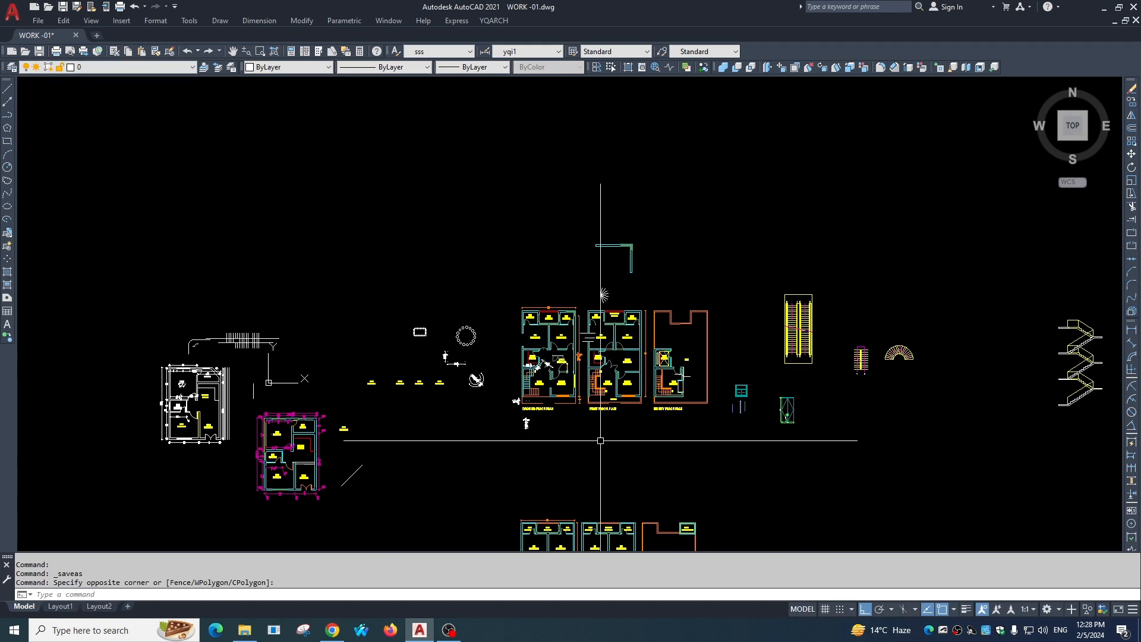
key(Escape)
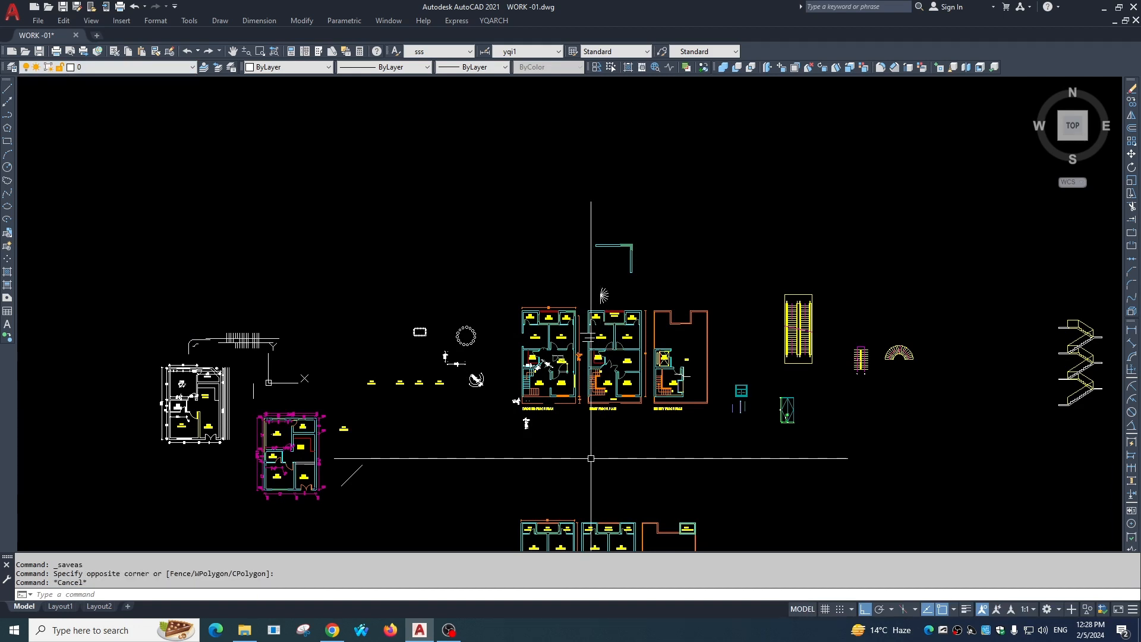
Purge all unused named items from the drawing, confirming the removal for all checked items at once.
text(pu)
key(Return)
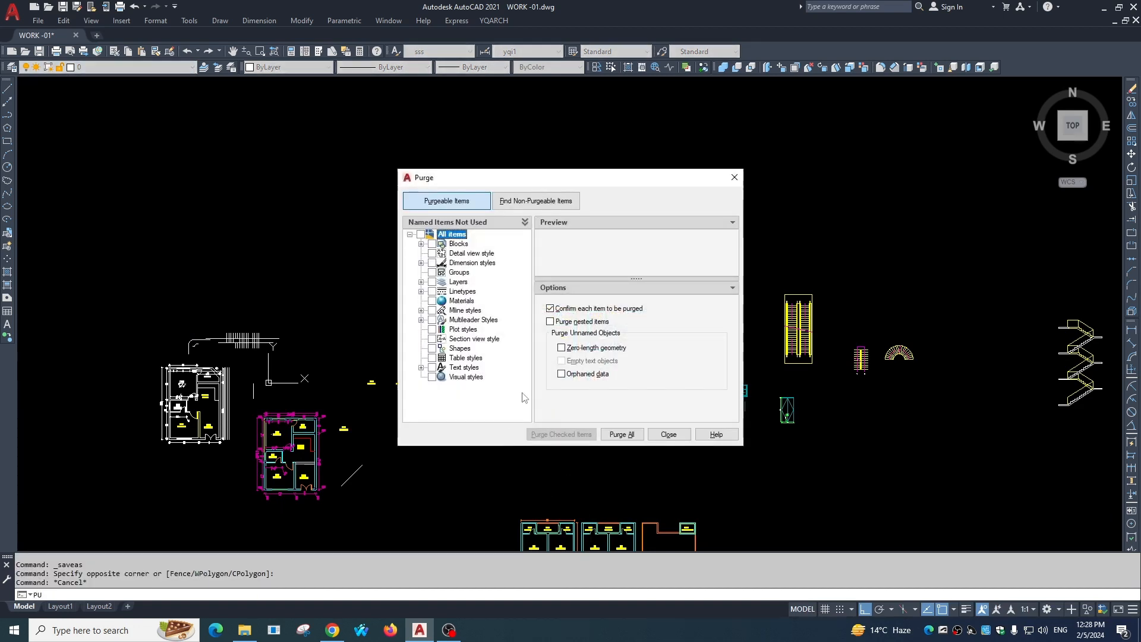
click(622, 435)
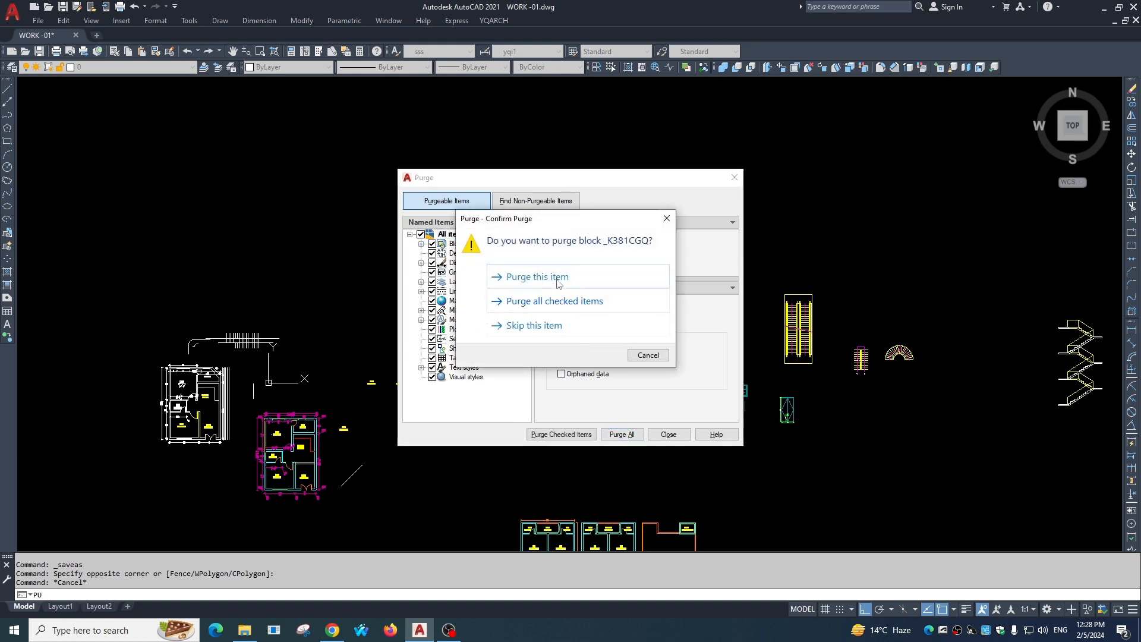
click(558, 281)
click(547, 301)
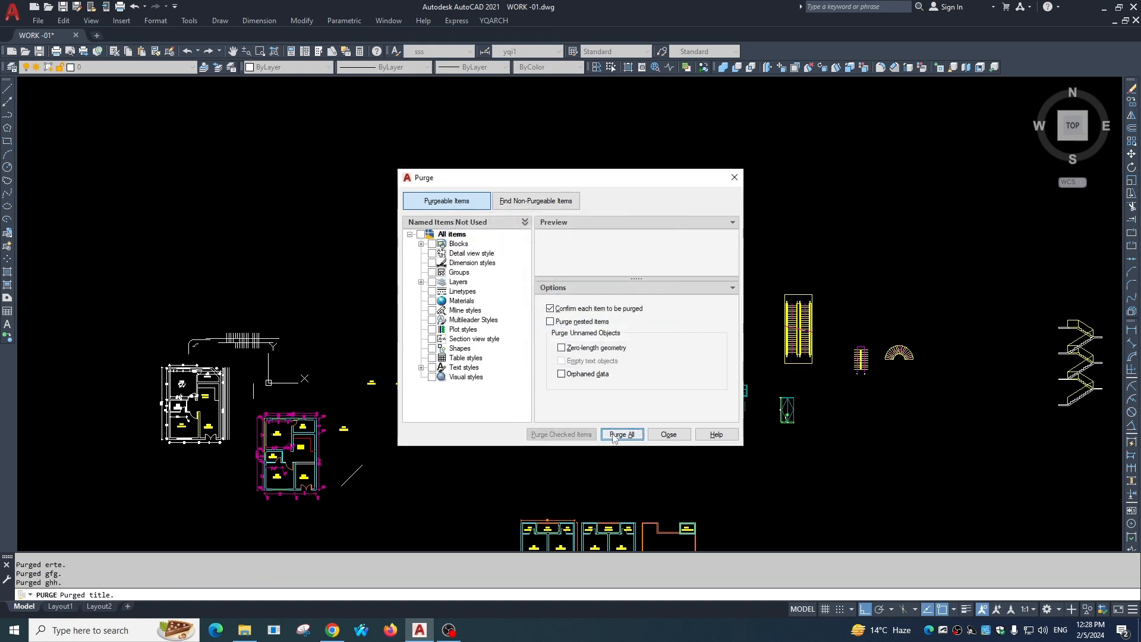
Repeat Purge All for all checked items until no unused items remain, and close the Purge dialog.
click(614, 437)
click(579, 307)
click(619, 435)
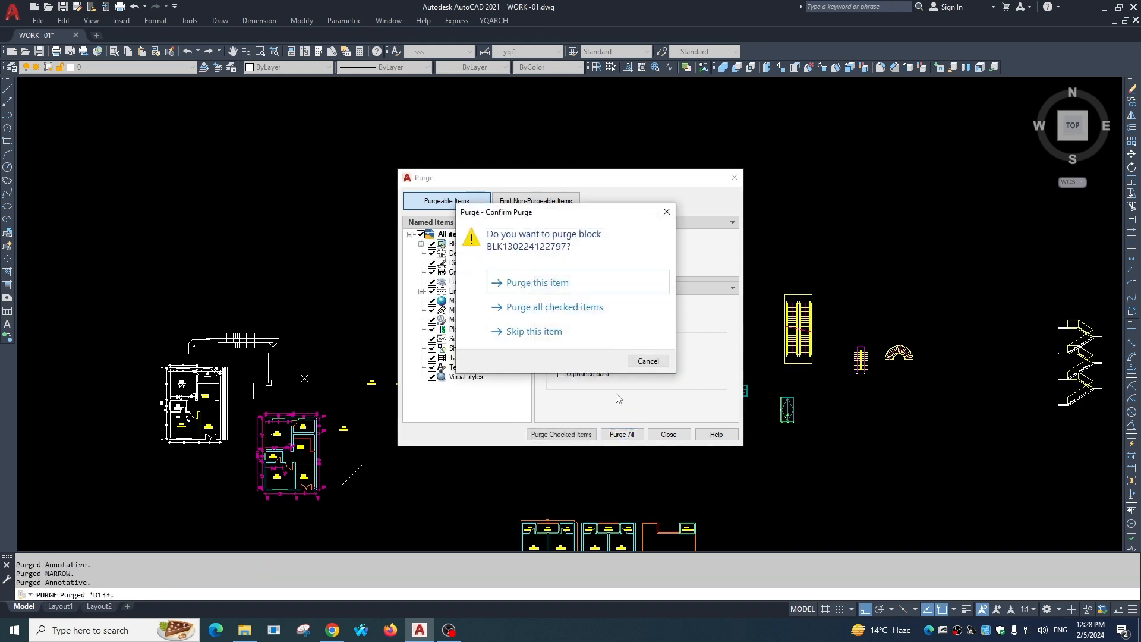
click(579, 308)
click(622, 434)
click(552, 306)
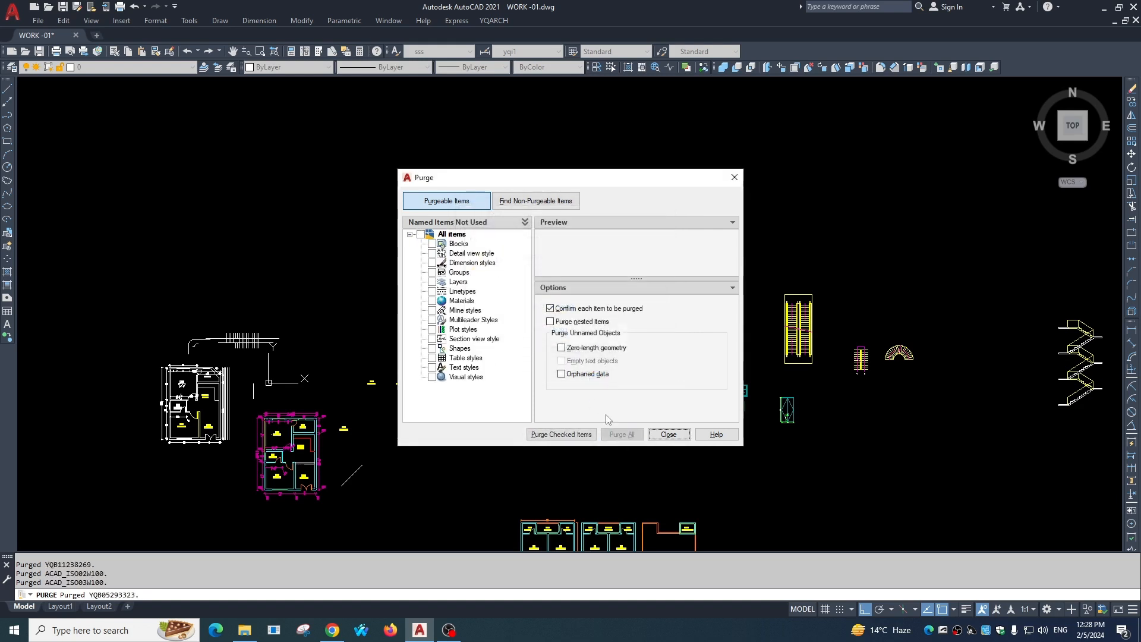
click(669, 435)
key(Escape)
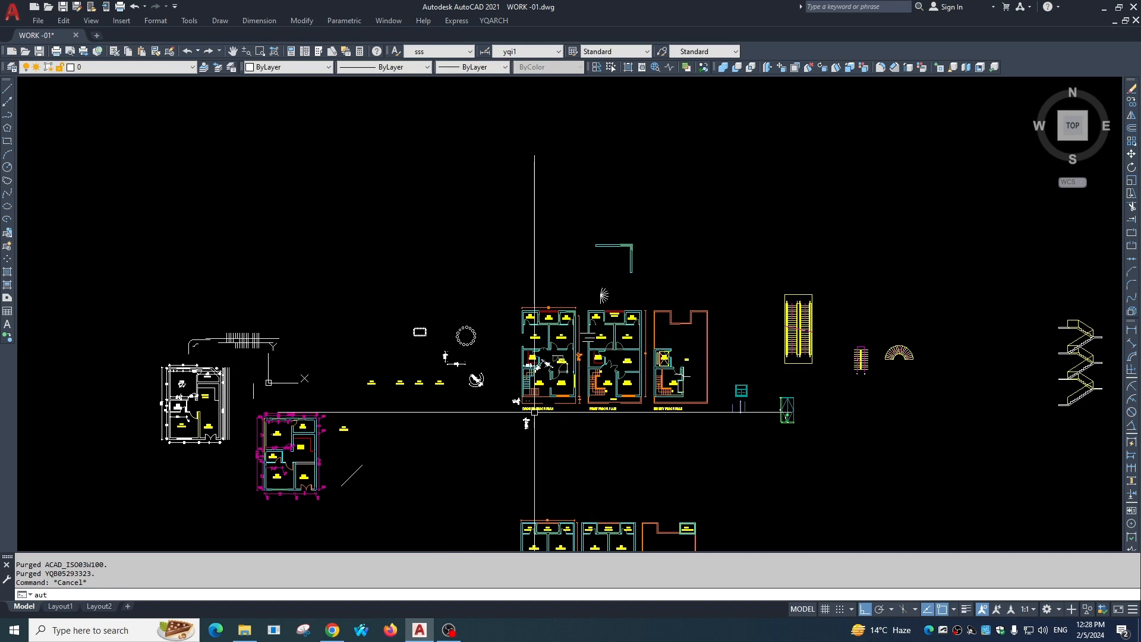
Audit the drawing with AUDIT, answering Yes to fixing any errors detected.
text(o)
key(BackSpace)
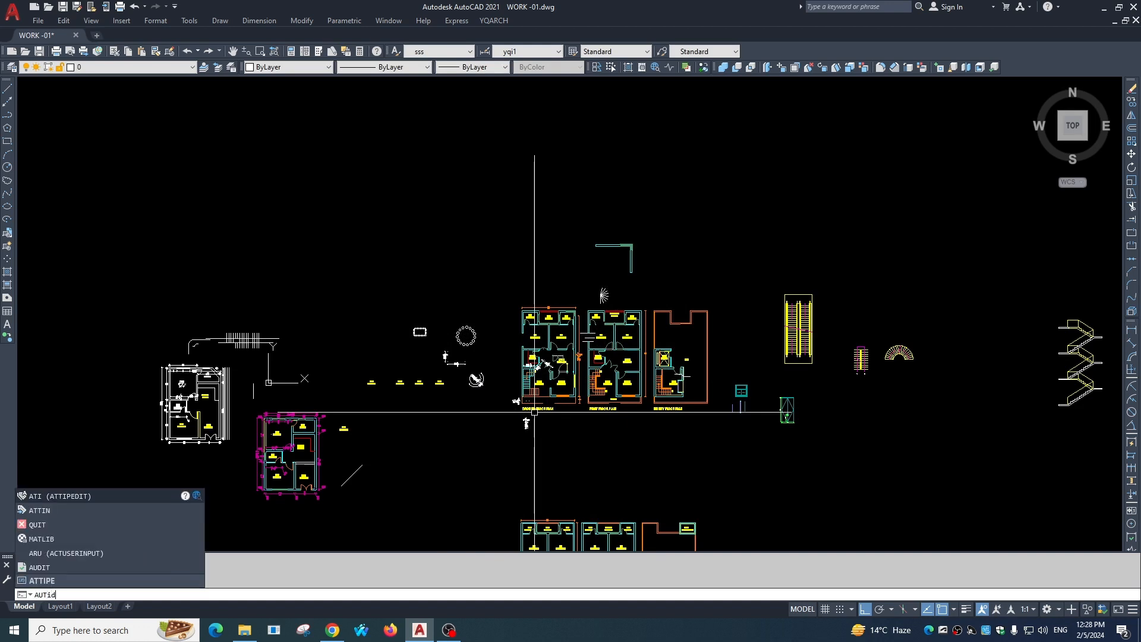
key(BackSpace)
text(d)
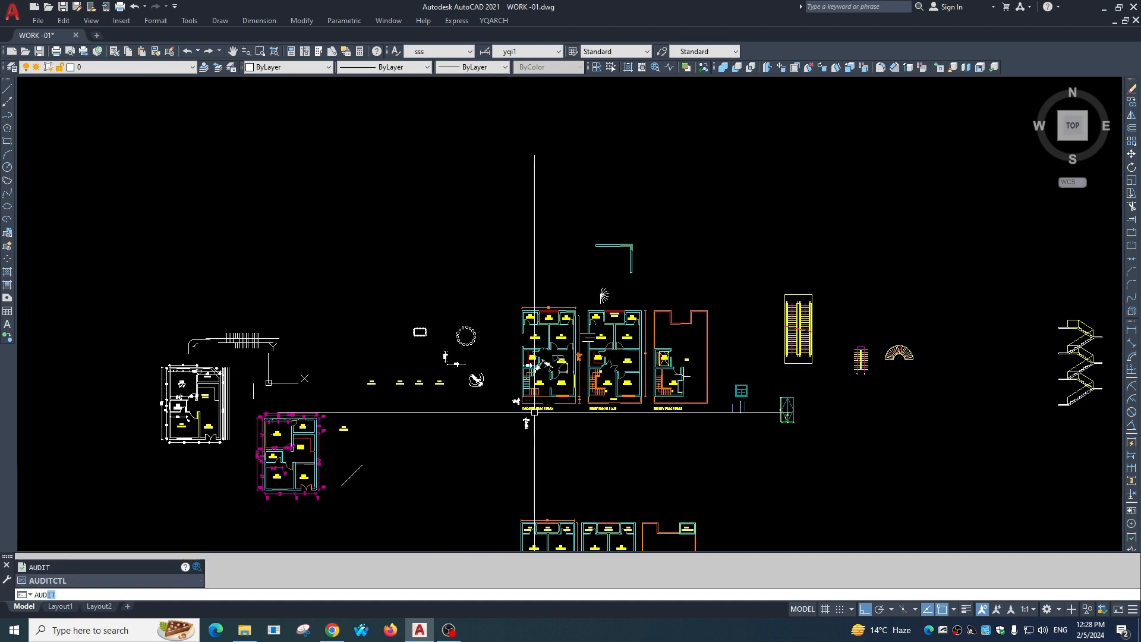
text(It)
key(Return)
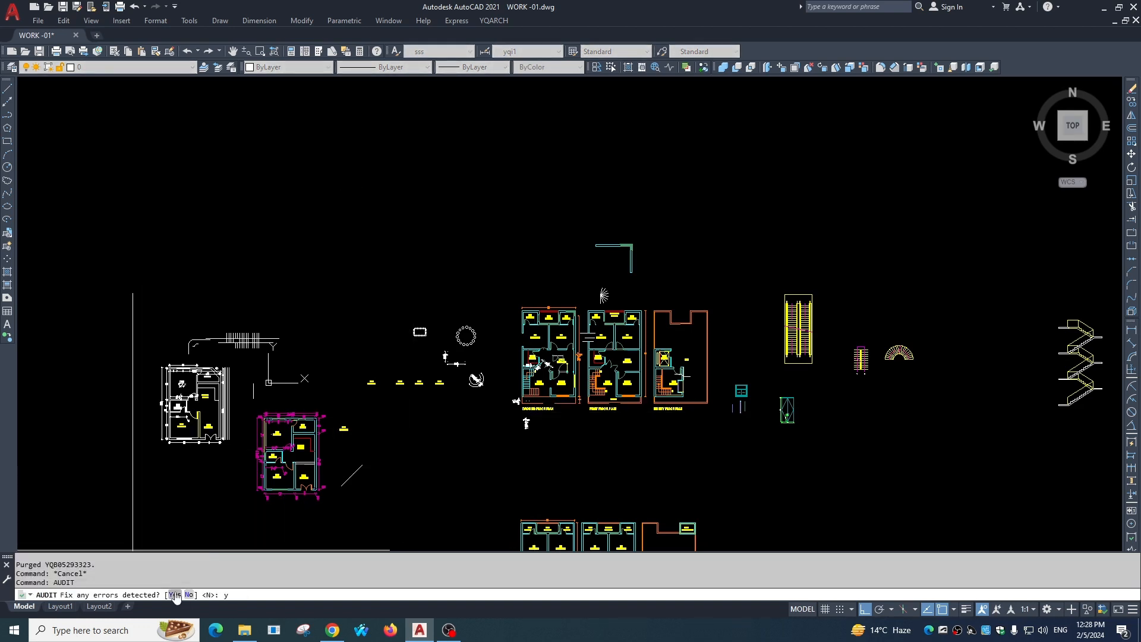
text(y)
key(Return)
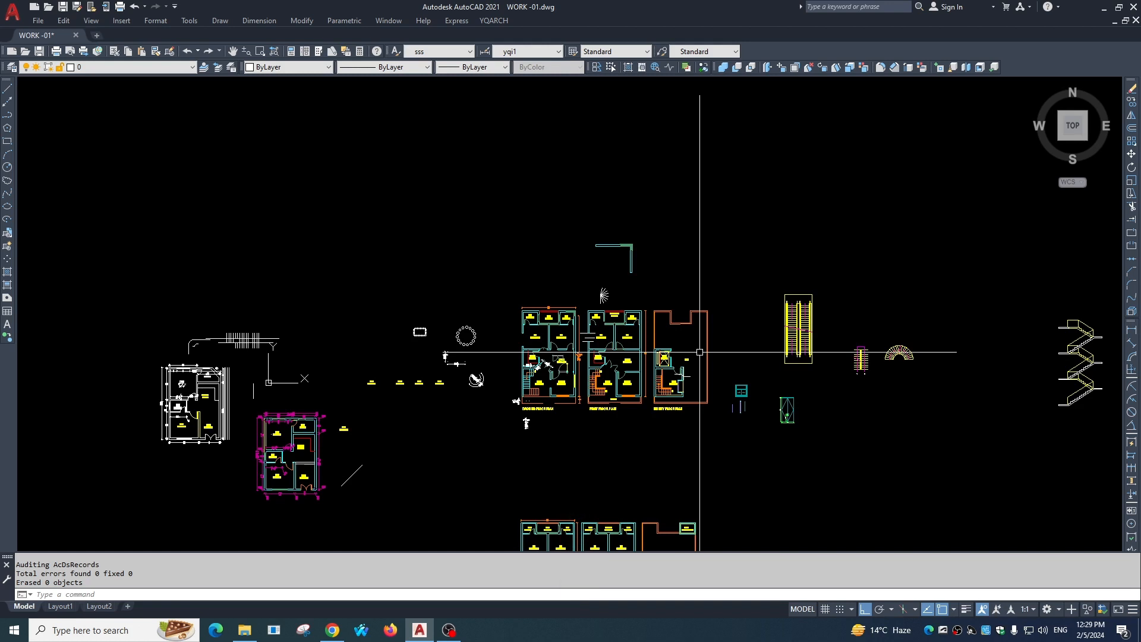
Start a line at the wall between the O.T.S. and the bath, toggle Snap mode off and on to compare cursor movement, and cancel the line.
scroll(585, 333, up, 6)
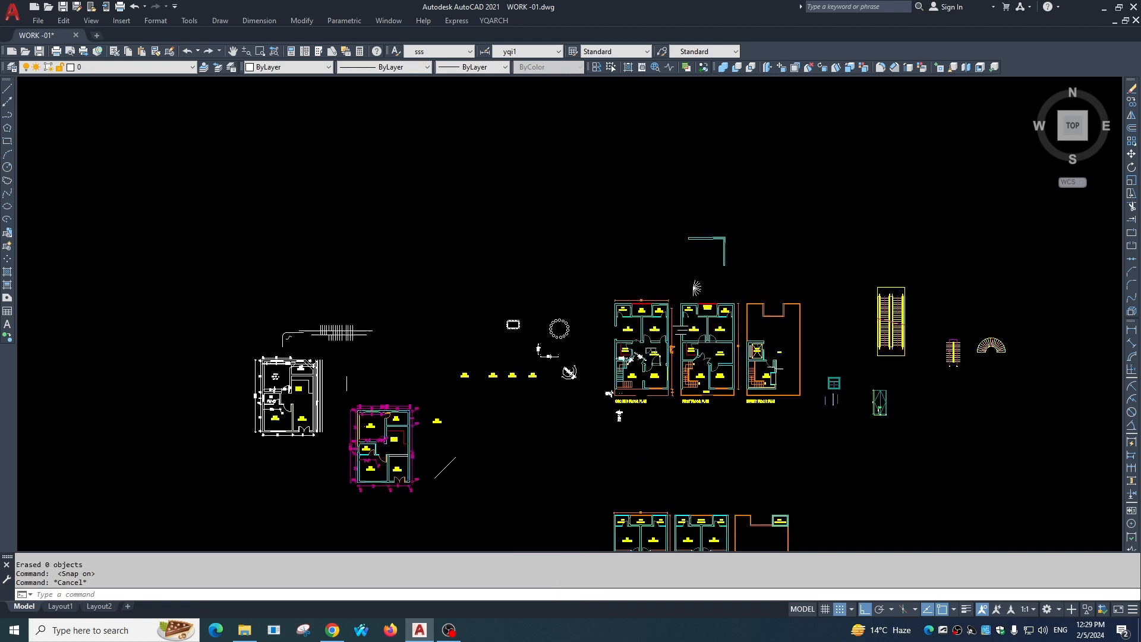
scroll(426, 260, up, 6)
middle_drag(574, 355, 432, 331)
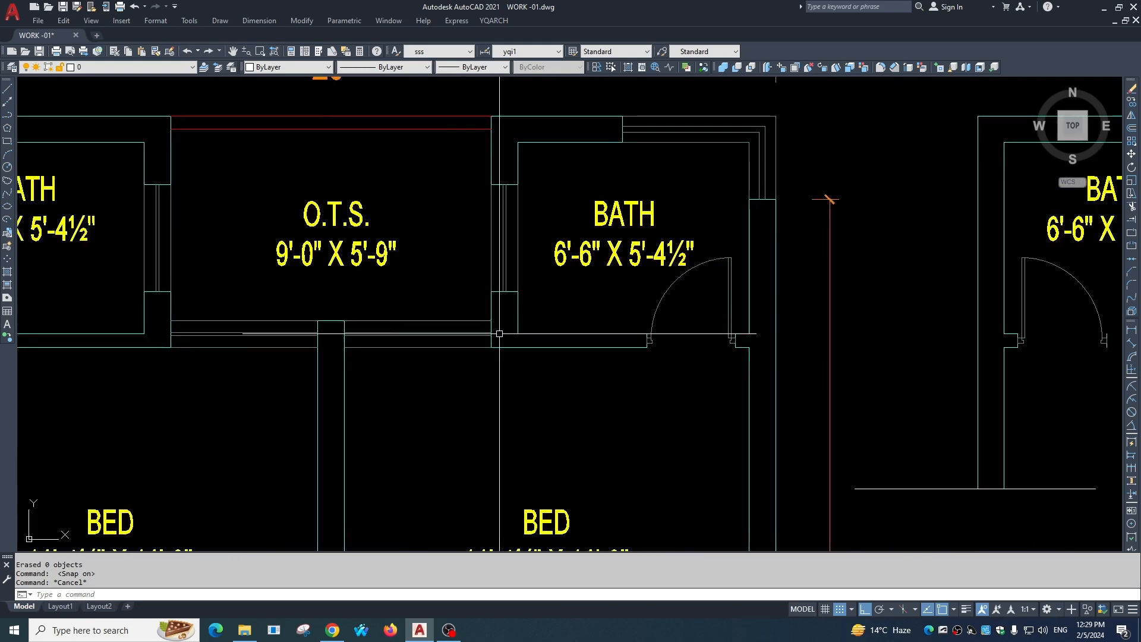
text(l)
key(space)
scroll(490, 224, down, 4)
scroll(508, 324, up, 4)
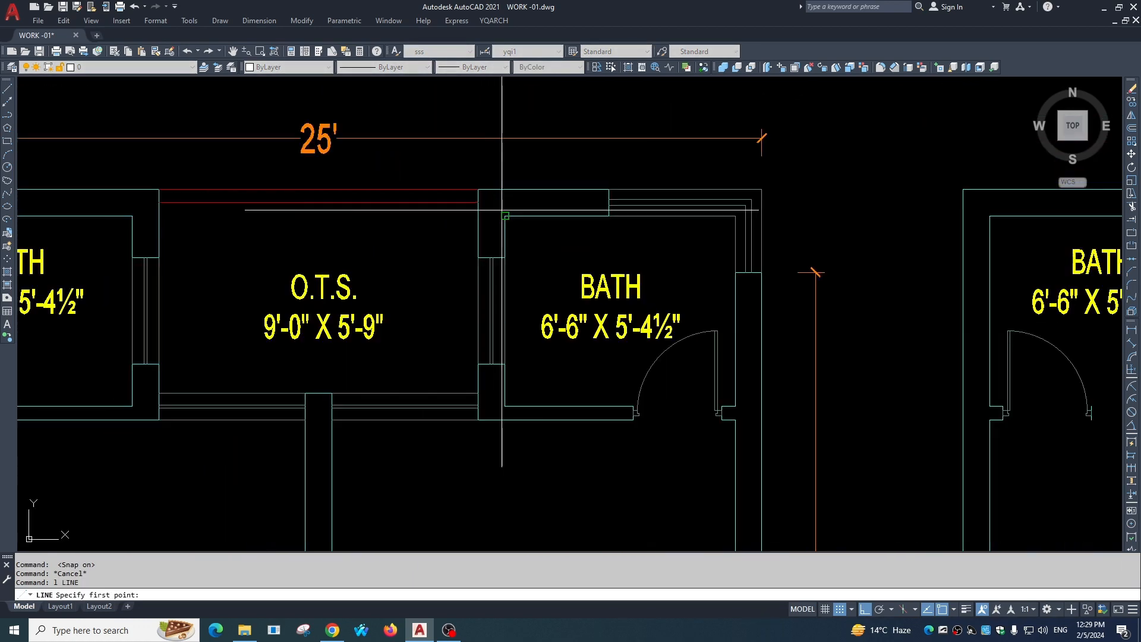
scroll(506, 327, down, 4)
click(503, 329)
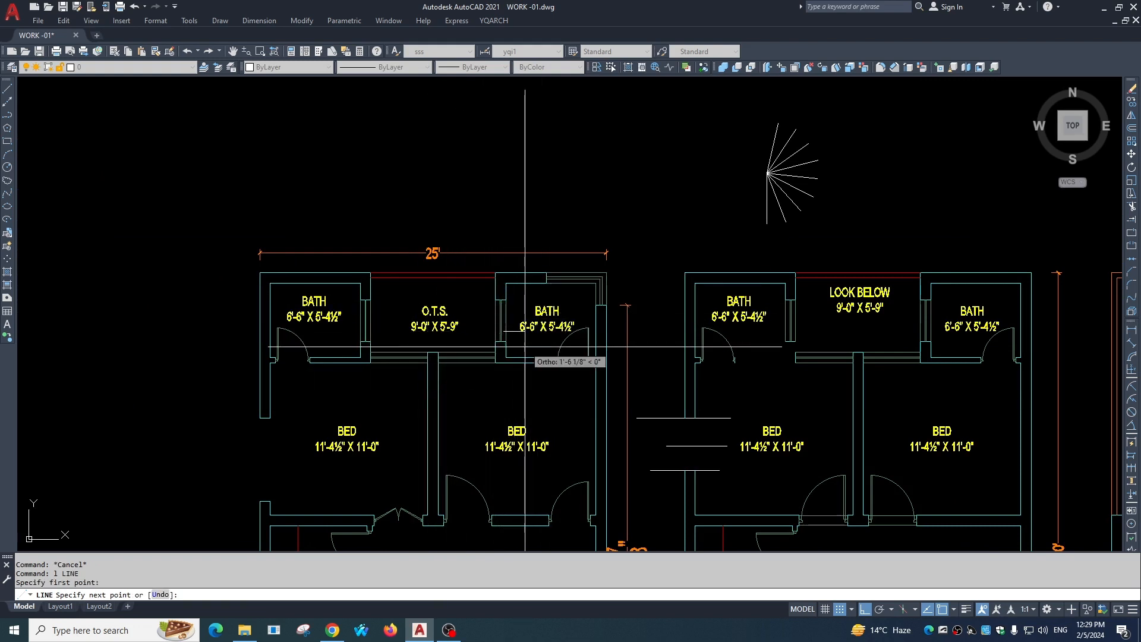
key(F9)
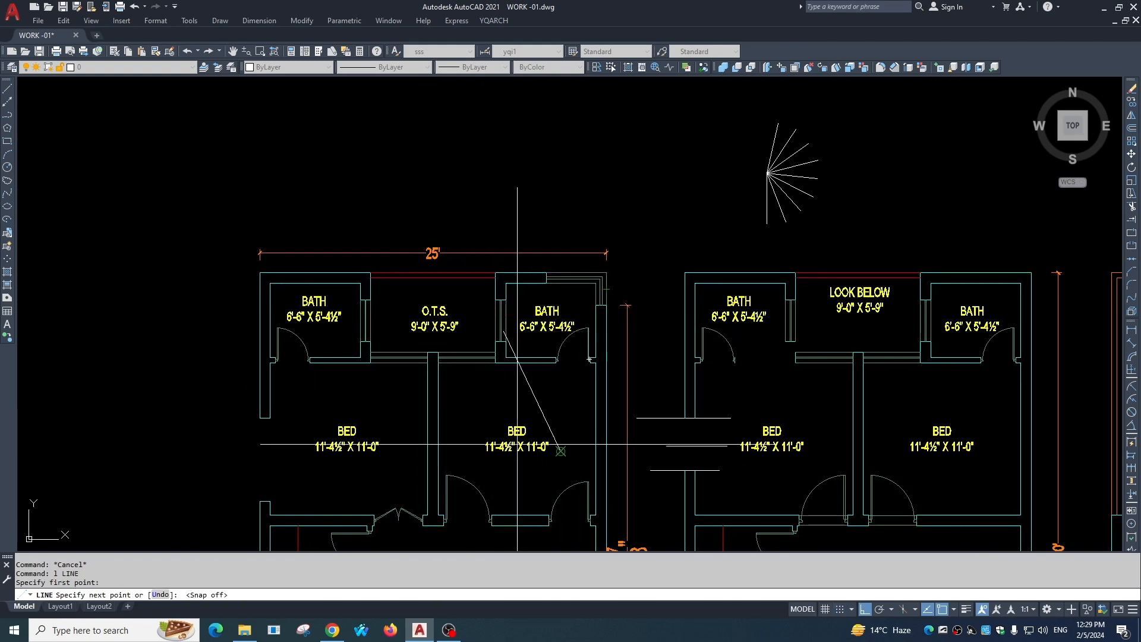
scroll(487, 335, up, 5)
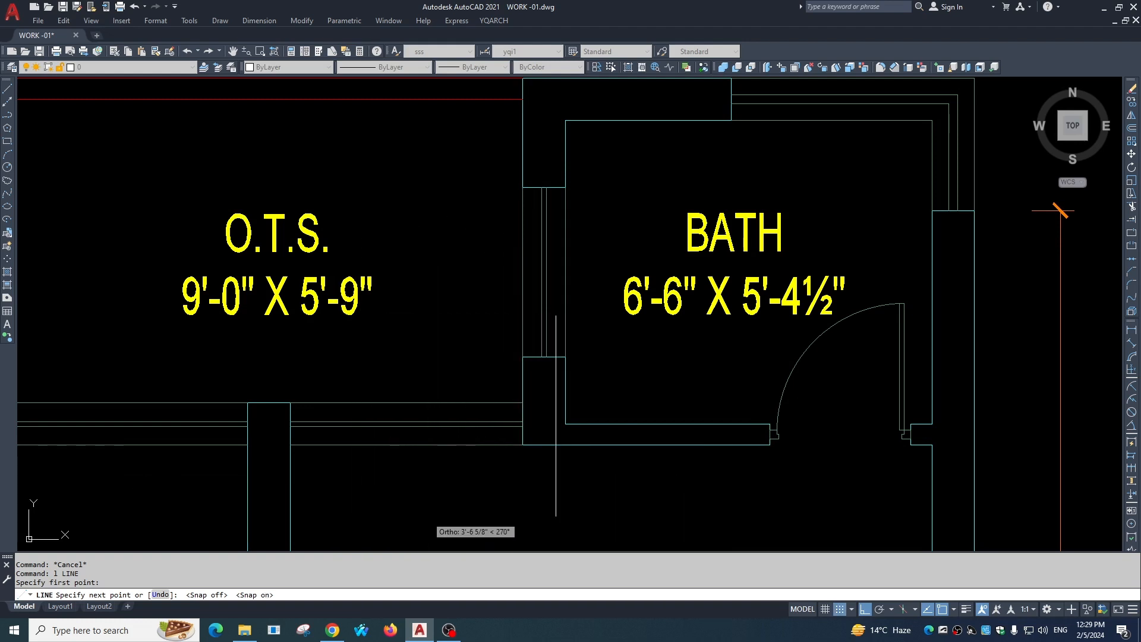
scroll(583, 445, down, 2)
middle_drag(583, 444, 474, 359)
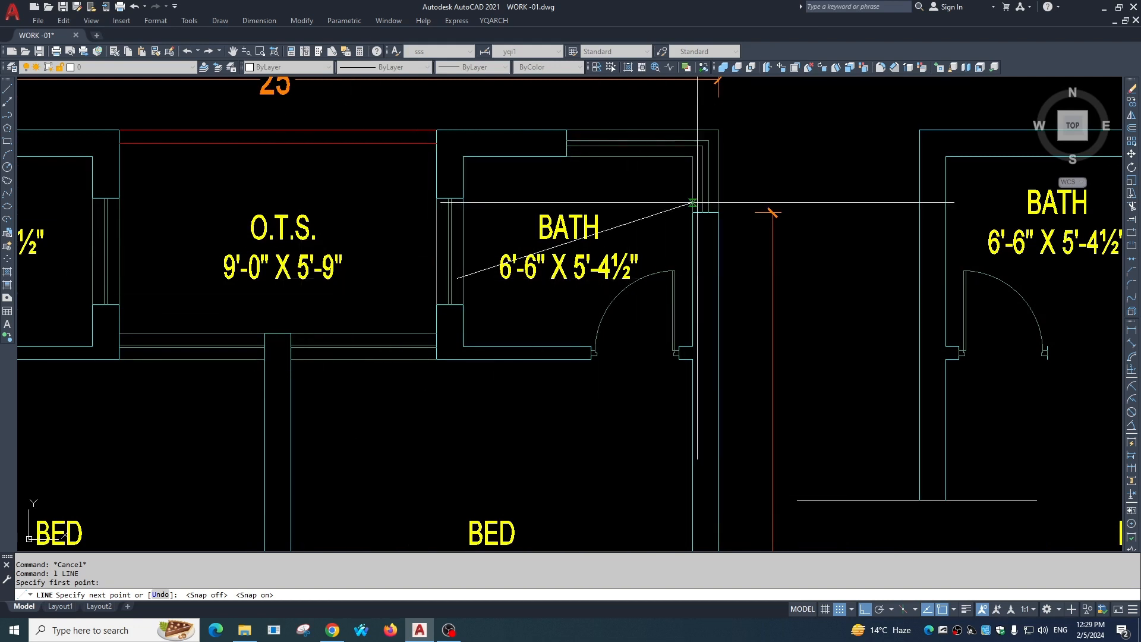
key(Escape)
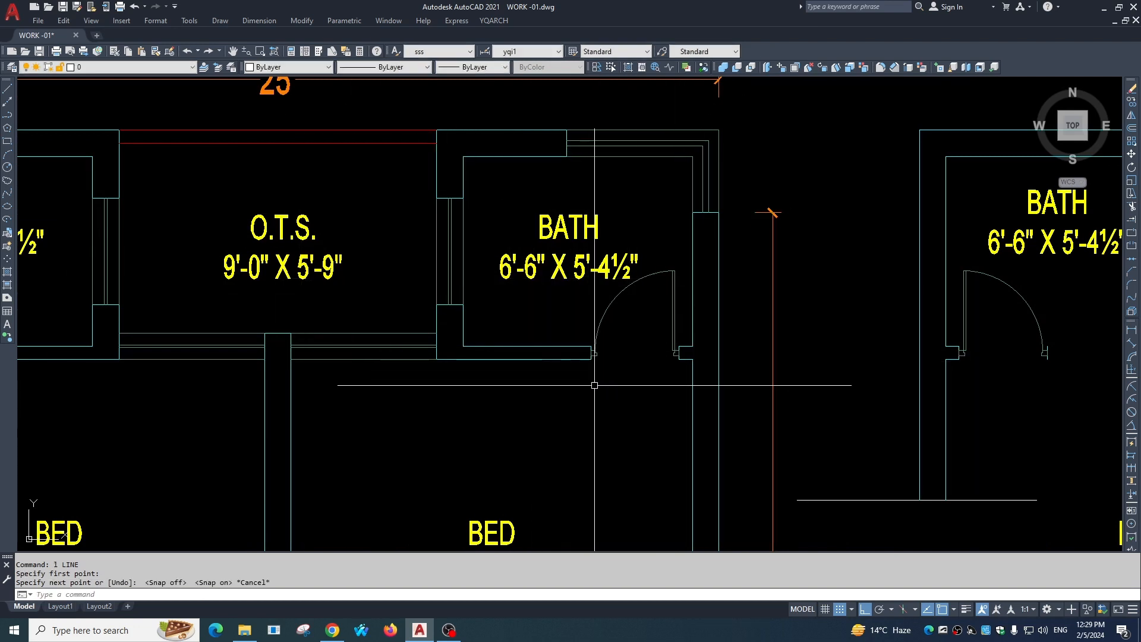
key(Escape)
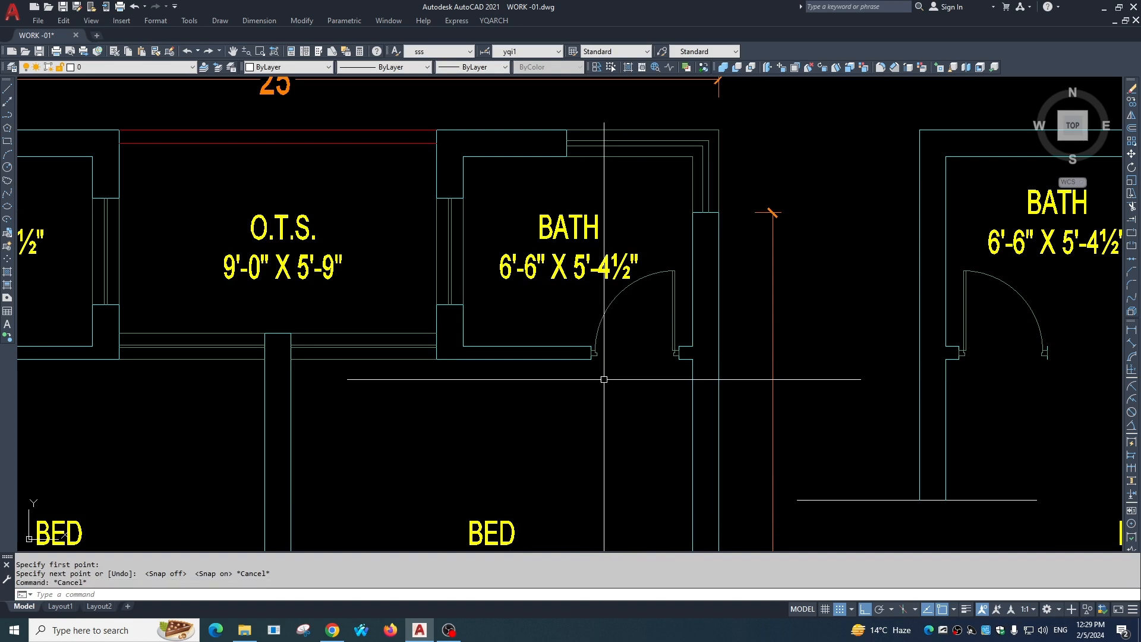
Enable Use Shift to add to selection among the selection modes in Options and accept the settings.
text(op)
key(Return)
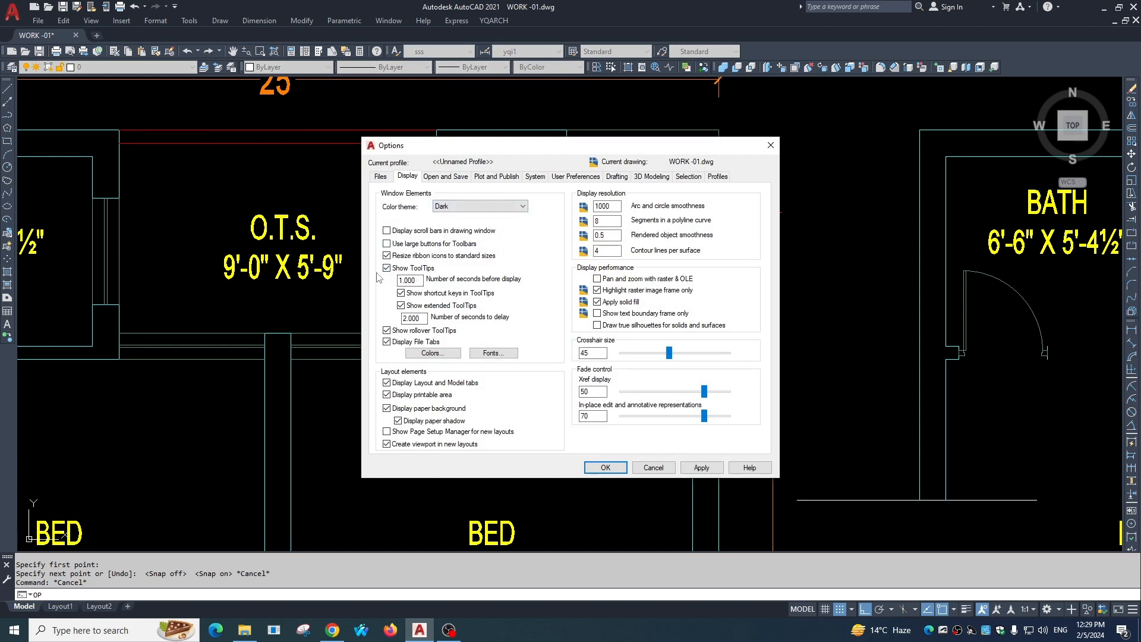
click(447, 178)
click(382, 178)
click(408, 178)
click(449, 178)
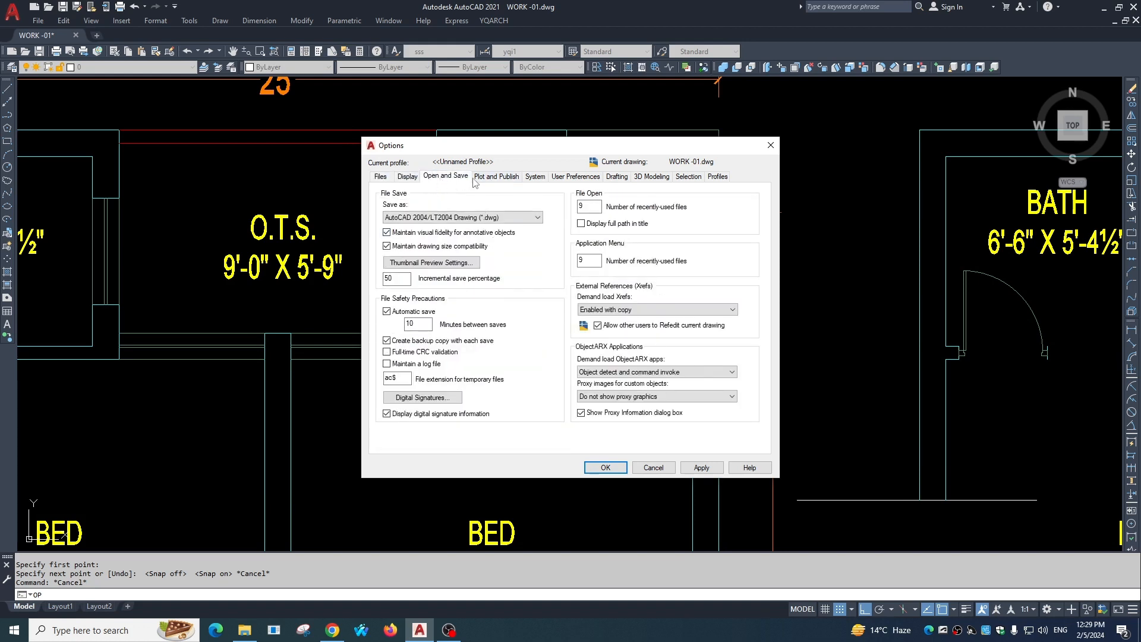
click(479, 179)
click(534, 178)
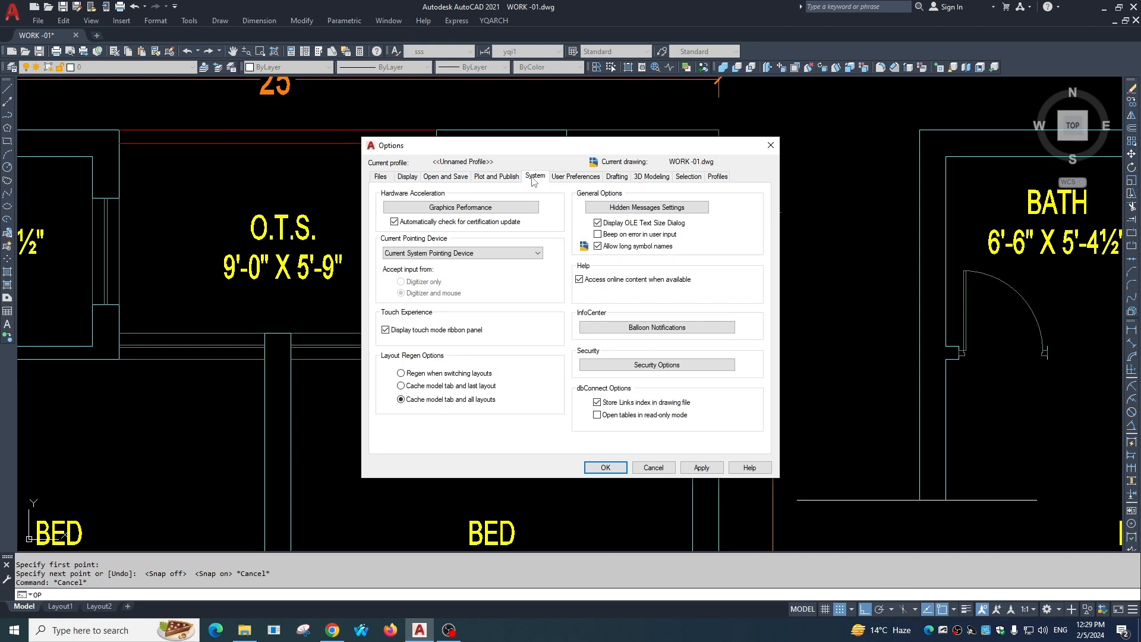
click(587, 178)
click(617, 178)
click(688, 177)
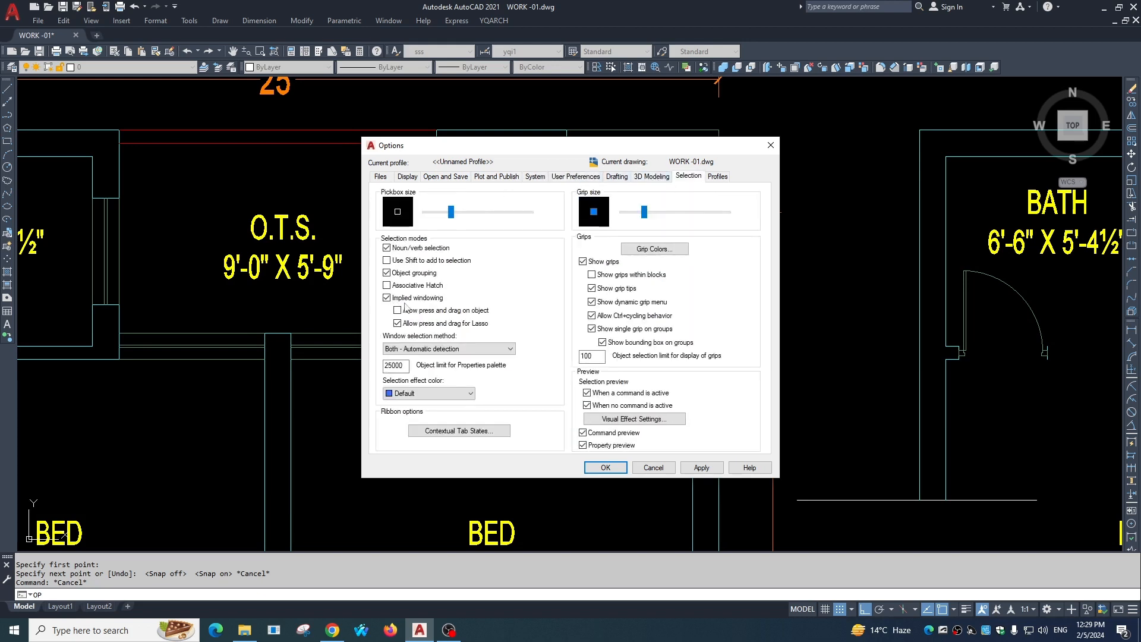
click(605, 469)
key(Escape)
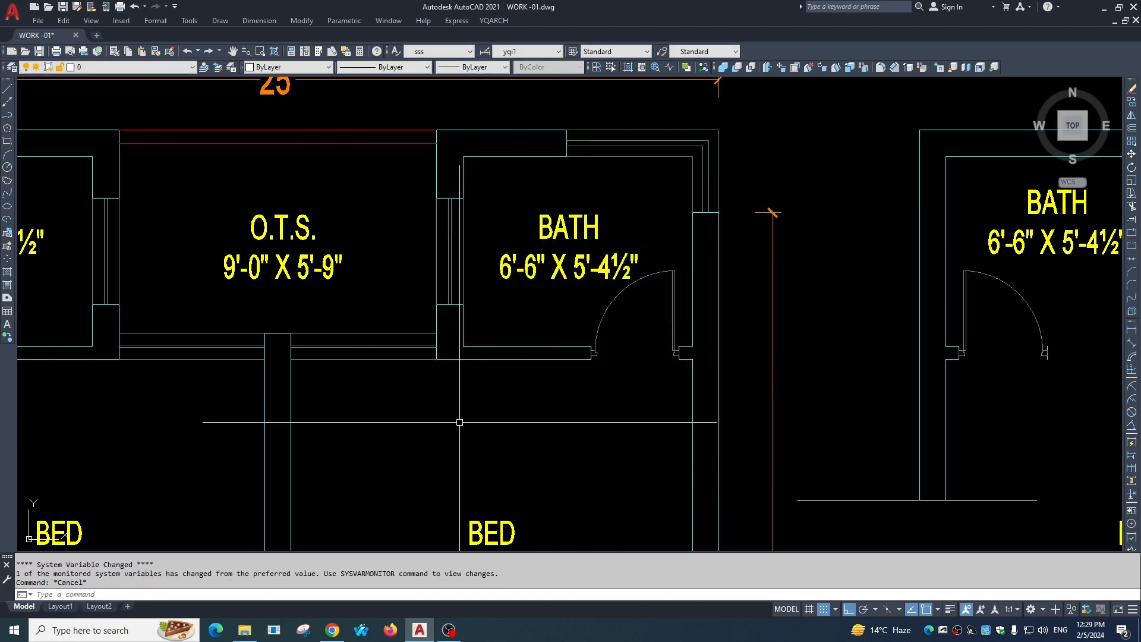
Draw three separate horizontal lines, one below another, in the bedroom beneath the O.T.S. and the bath.
text(l)
key(Return)
click(350, 417)
click(534, 417)
key(Escape)
key(space)
click(344, 449)
click(556, 464)
key(Escape)
key(space)
click(344, 475)
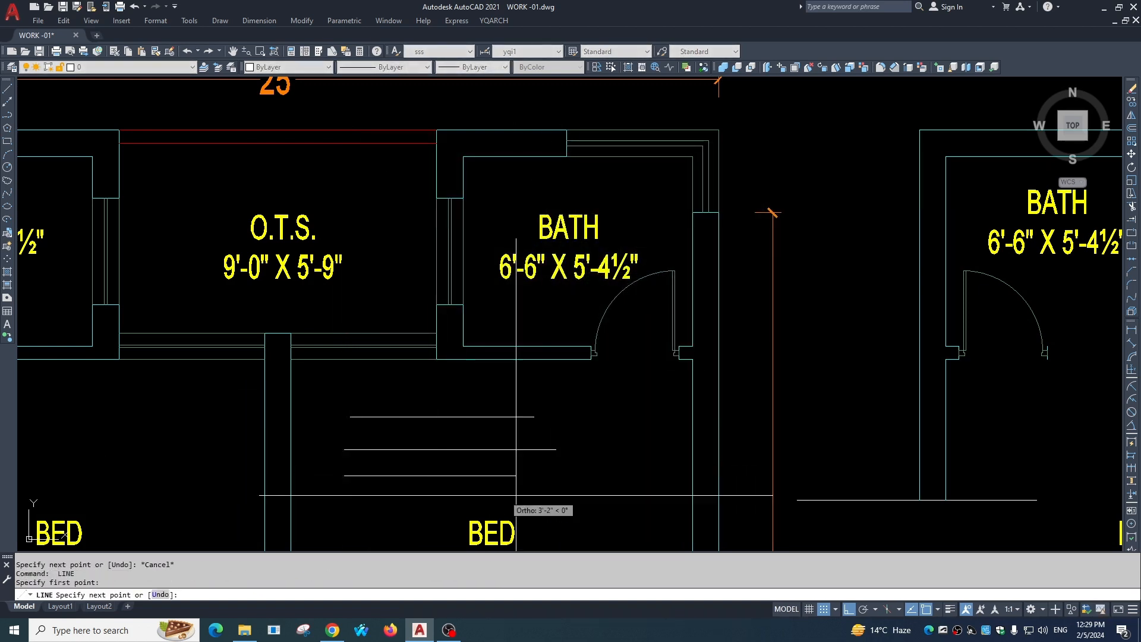
click(564, 491)
key(Escape)
Draw a vertical line crossing the three horizontal lines in the bedroom.
key(space)
click(440, 383)
key(Escape)
Test successive crossing selections over the bedroom's horizontal lines without holding Shift, clearing the selection after each trial.
click(474, 386)
click(469, 501)
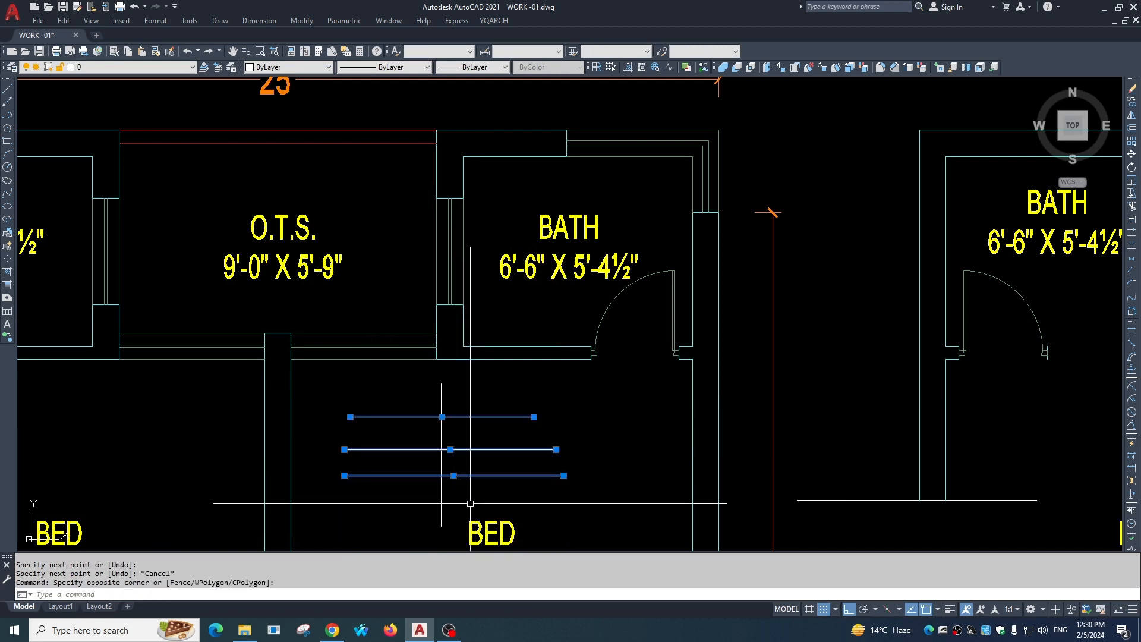
key(Escape)
click(459, 397)
click(394, 408)
click(509, 410)
click(463, 530)
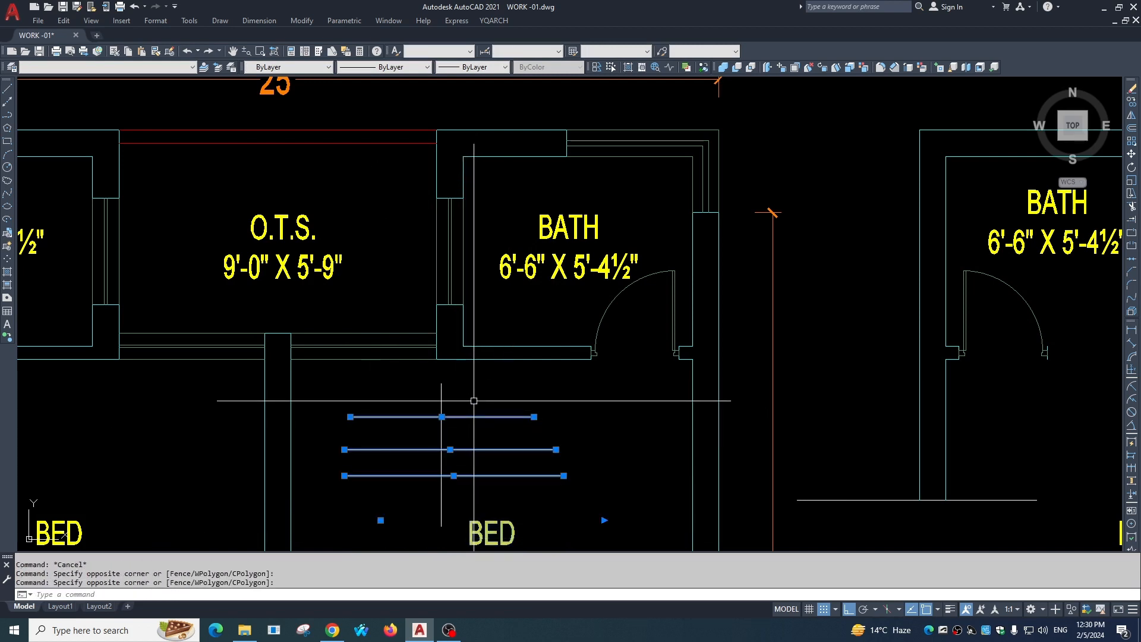
key(Escape)
Repeat the selection test on the crossed lines, picking the upper line, the horizontal lines and all four lines, and clear the selection.
click(466, 389)
click(400, 401)
middle_drag(476, 417, 464, 319)
scroll(427, 349, up, 4)
scroll(476, 348, down, 2)
click(503, 302)
click(458, 437)
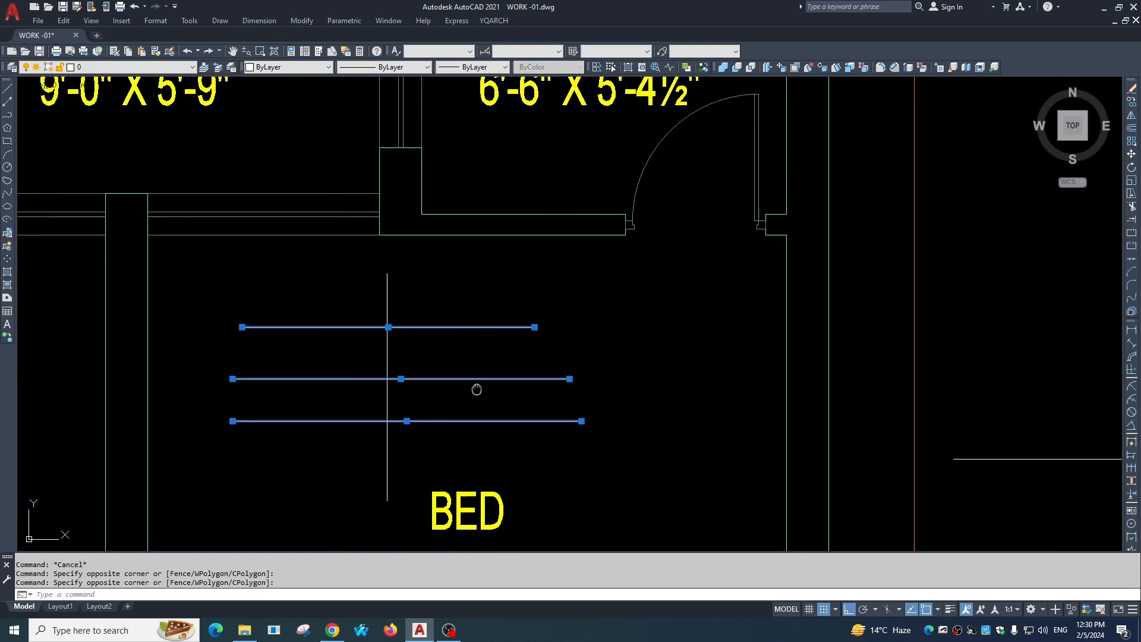
middle_drag(475, 390, 561, 397)
scroll(529, 351, up, 2)
scroll(481, 246, down, 2)
key(Escape)
click(511, 261)
click(396, 434)
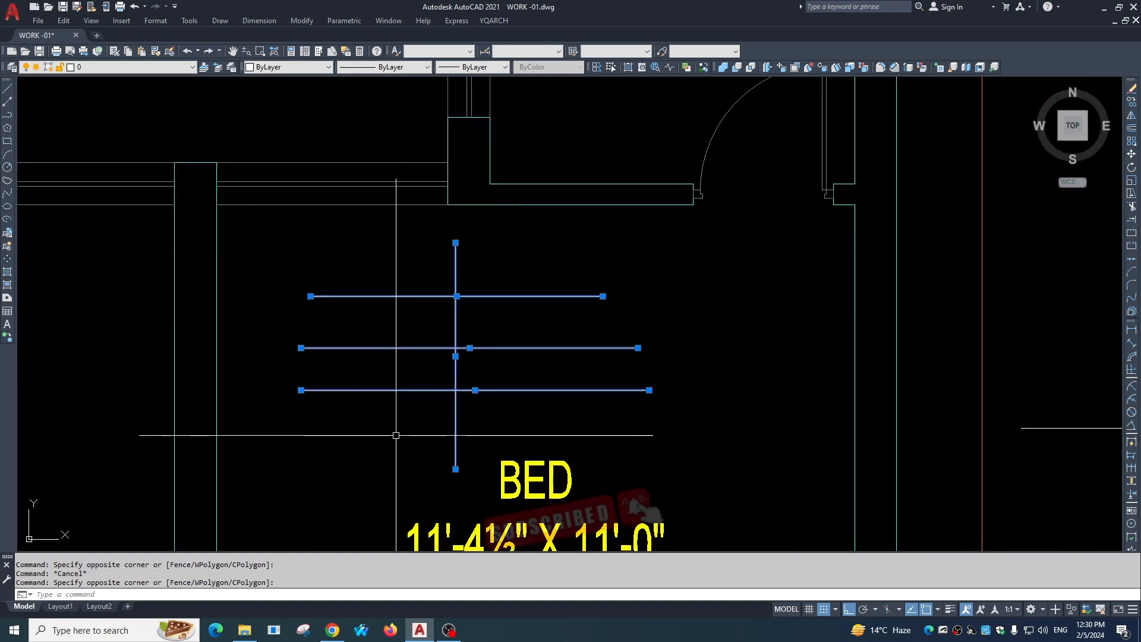
scroll(458, 426, down, 2)
key(Escape)
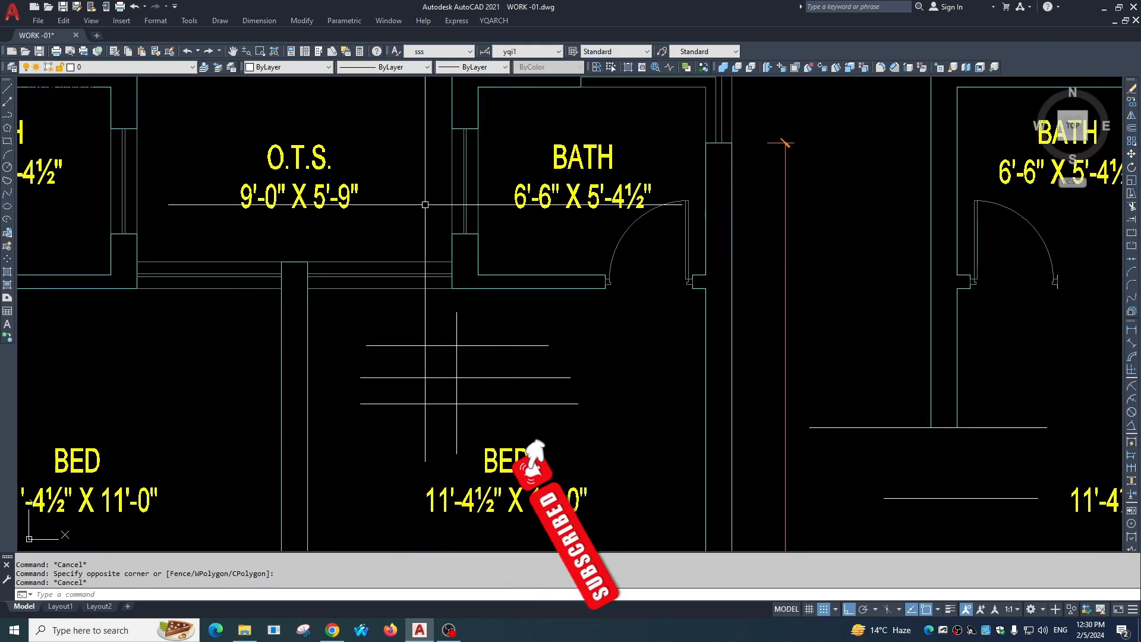
Test selecting the bath's L-shaped wall and the bedroom's outer wall lines one after the other, and clear the selection.
click(420, 209)
click(668, 297)
scroll(505, 285, down, 3)
scroll(584, 297, up, 3)
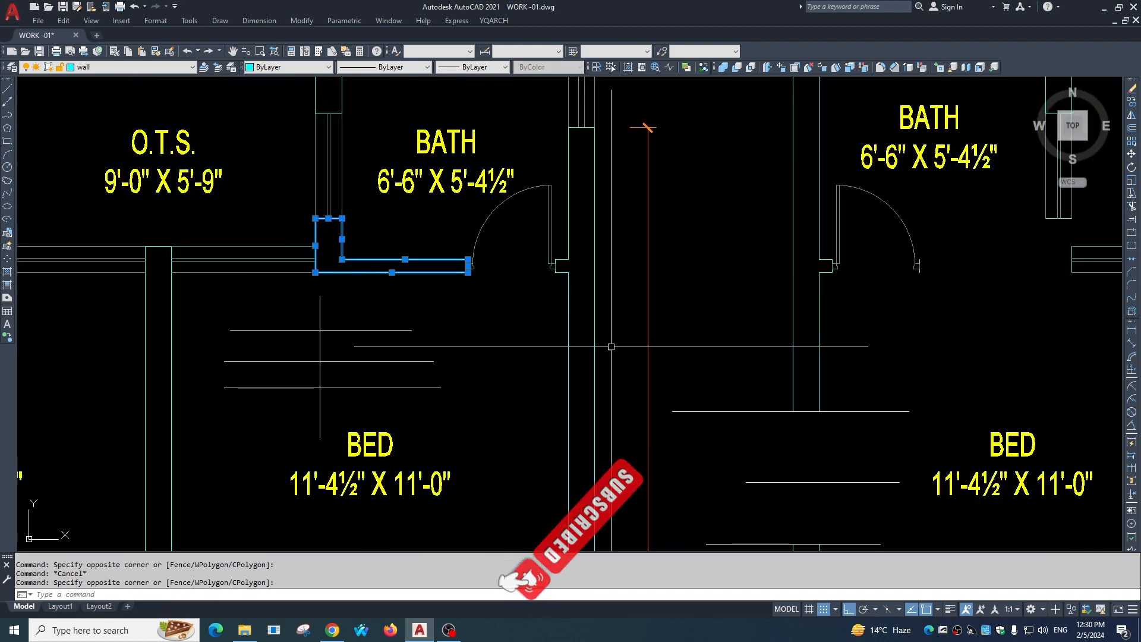
click(612, 353)
click(458, 413)
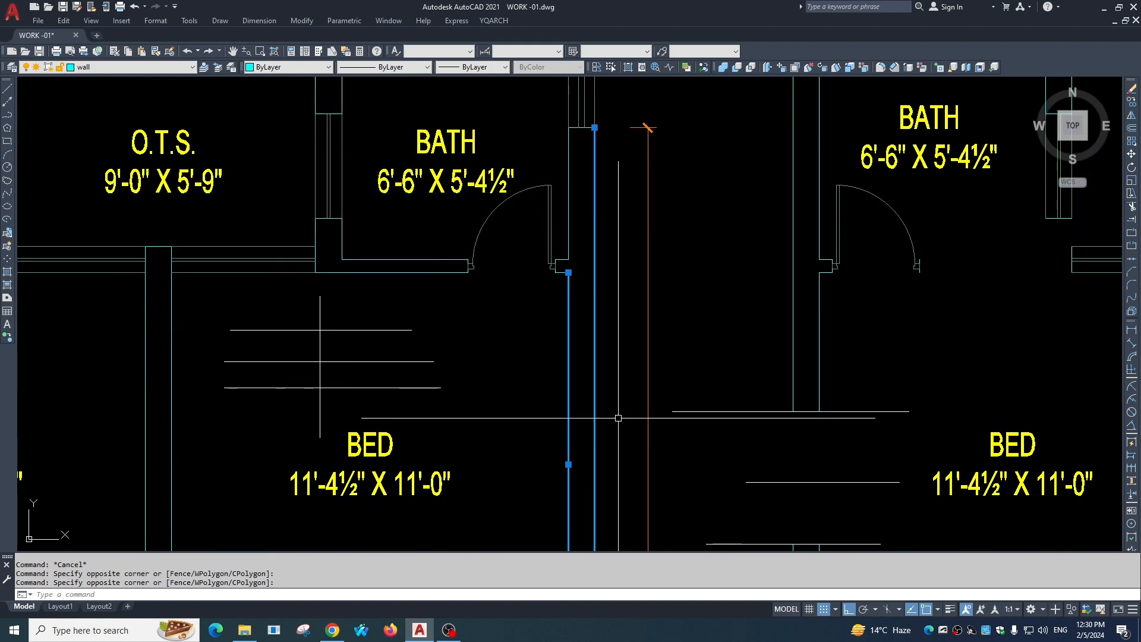
key(Escape)
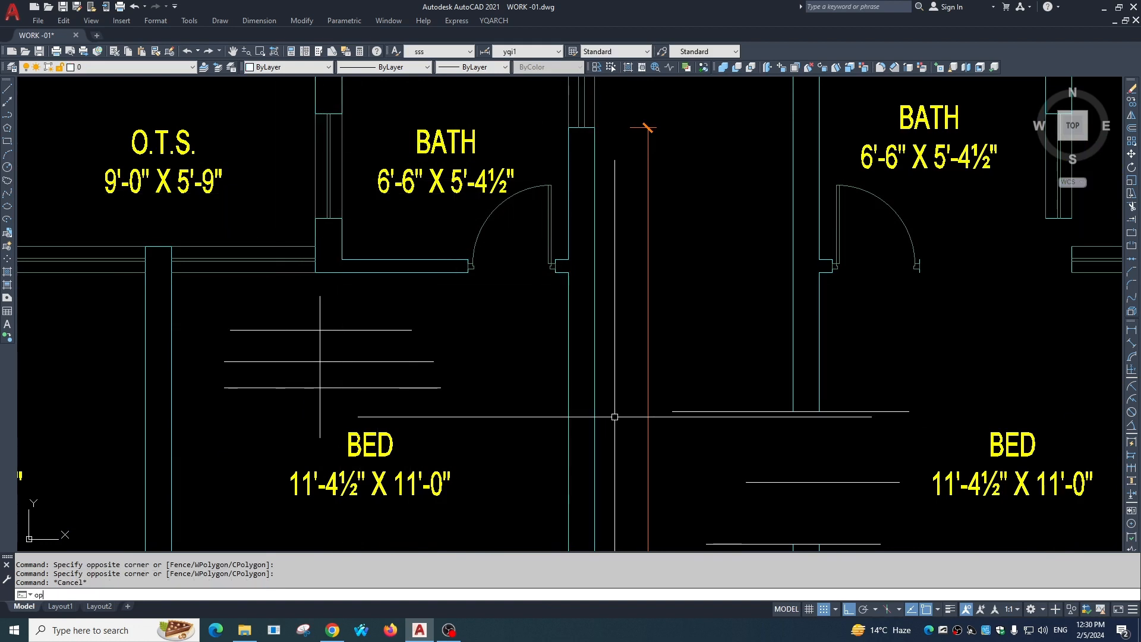
Disable Use Shift to add to selection among the selection modes in Options and accept the settings.
text(op)
key(Return)
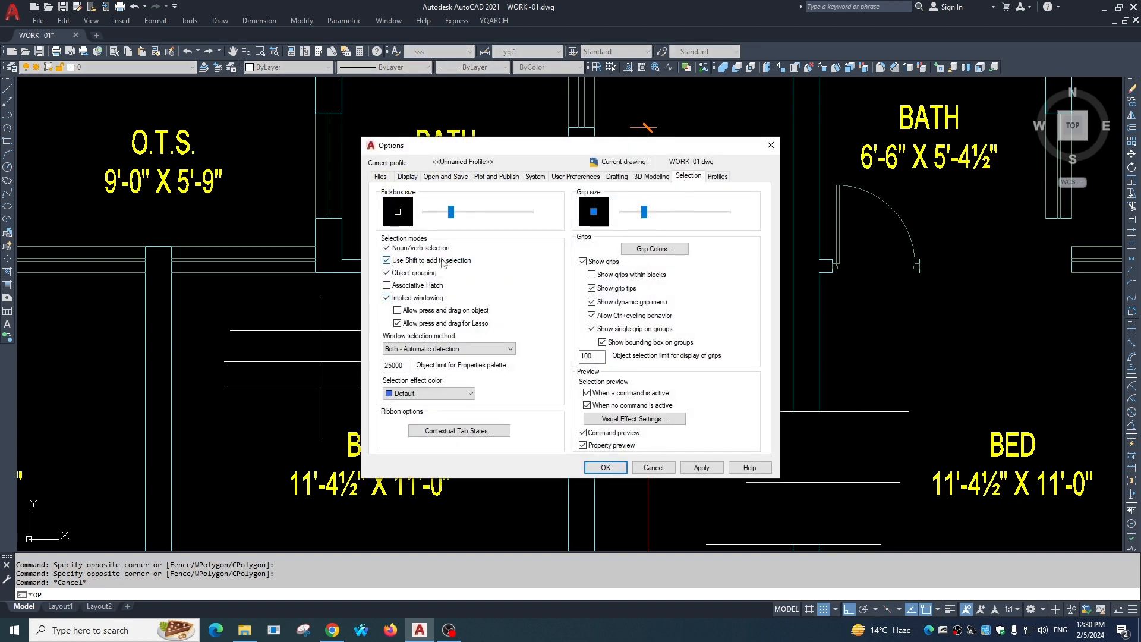
click(424, 262)
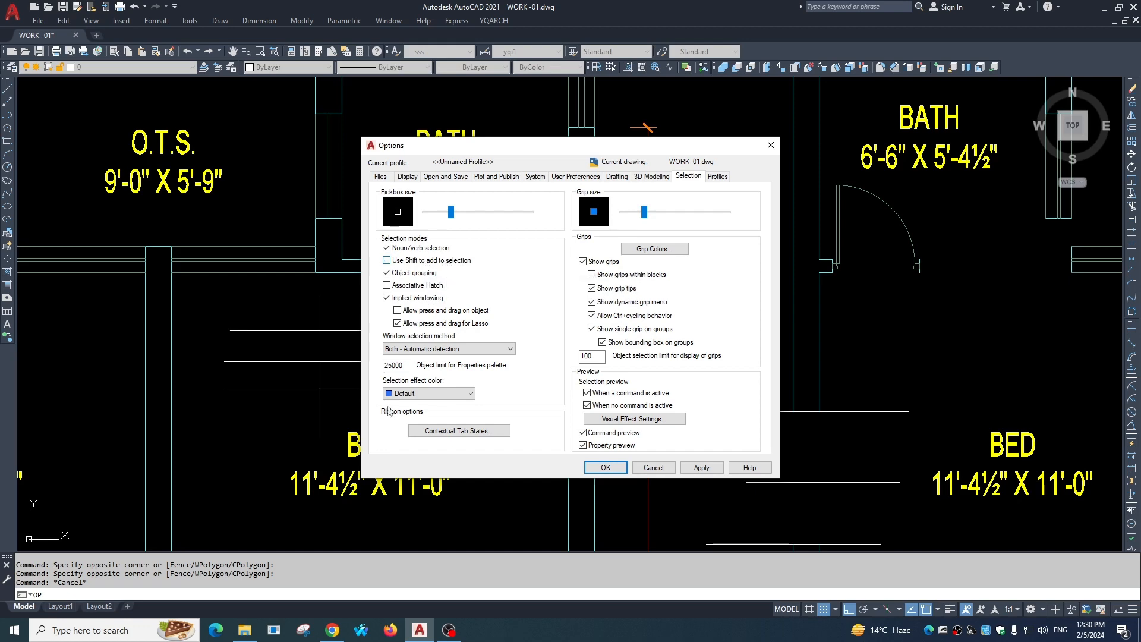
click(592, 469)
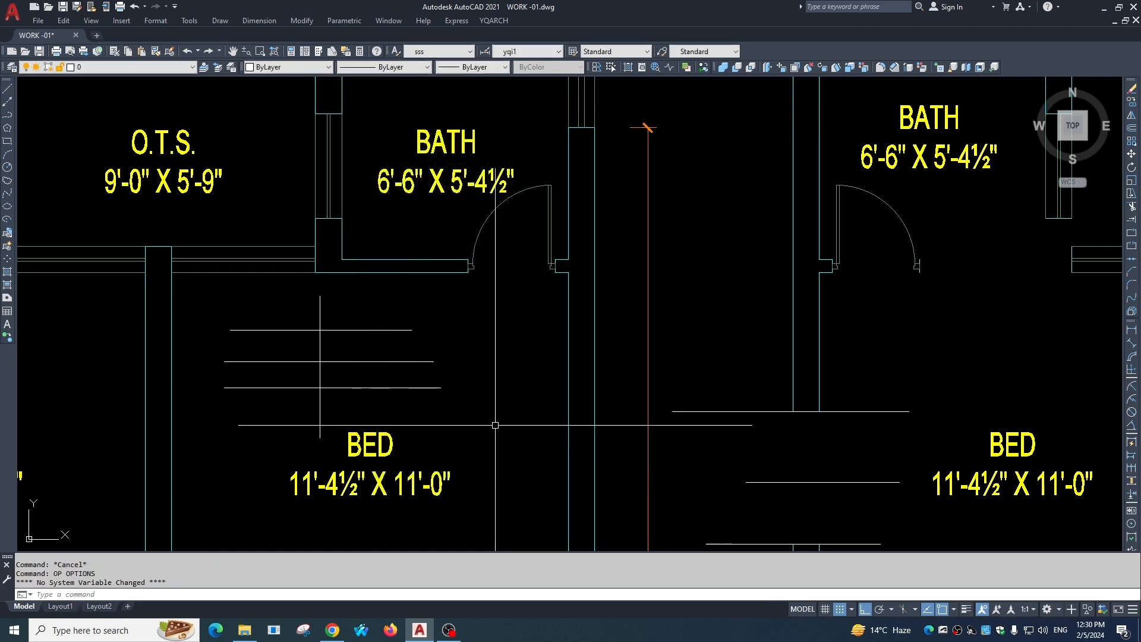
Select the three horizontal lines in the bedroom and continue with another selection window to test cumulative selection.
scroll(606, 336, down, 3)
scroll(423, 324, up, 3)
key(Escape)
click(523, 431)
click(502, 337)
click(467, 338)
click(455, 321)
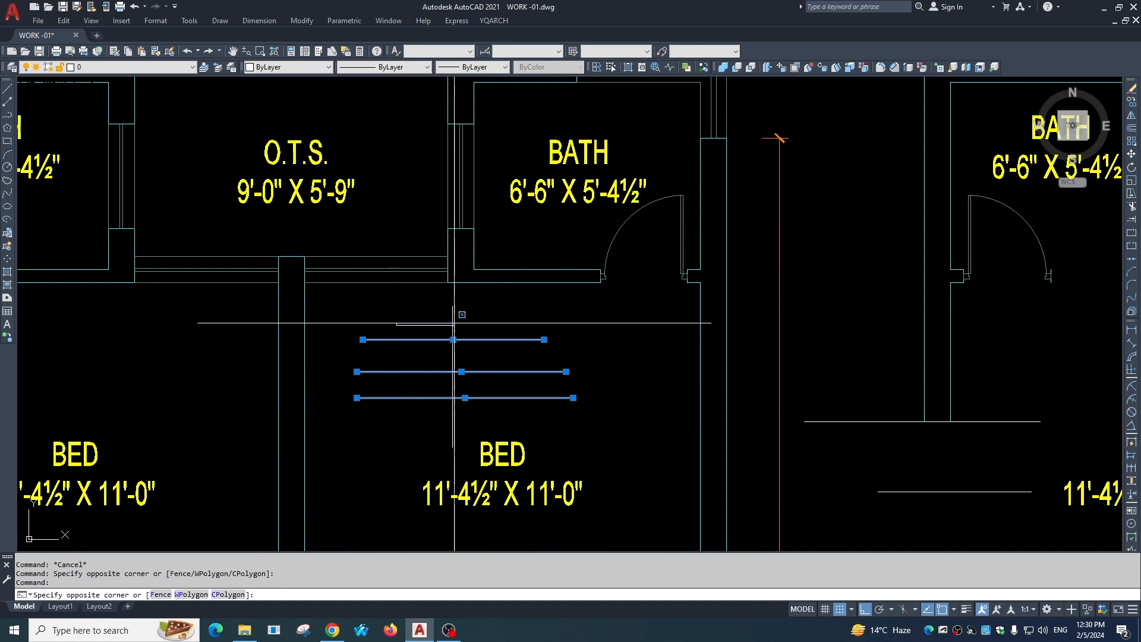
Add the bath walls, the O.T.S. wall lines and the wall between the bedrooms to the selection one by one, and clear it.
click(475, 315)
click(489, 245)
click(476, 292)
click(493, 242)
click(388, 266)
click(375, 236)
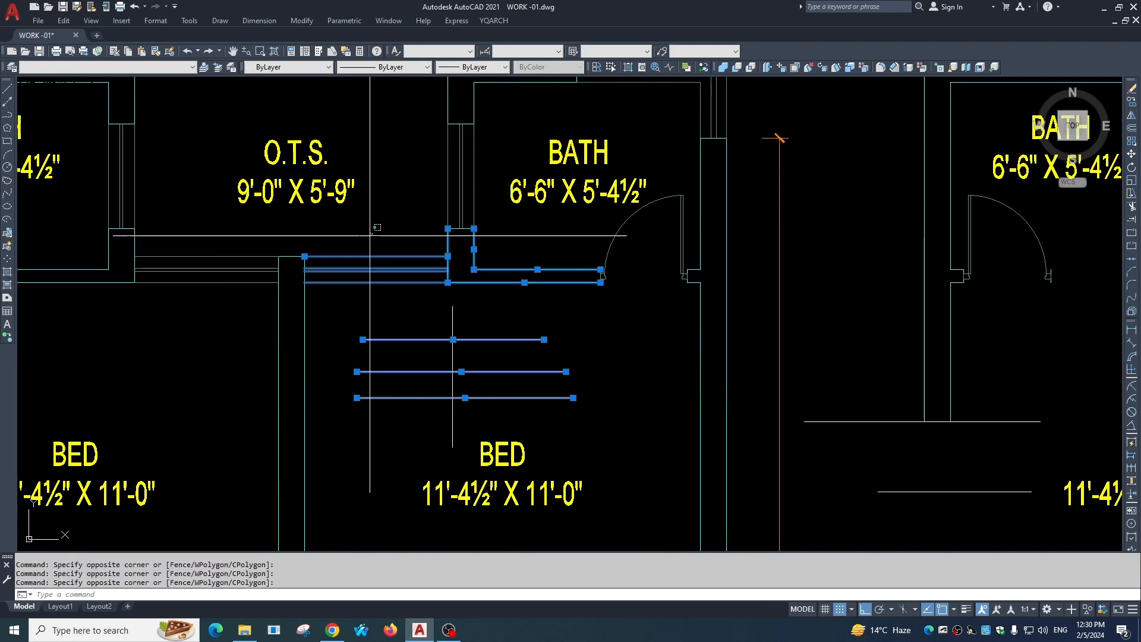
click(272, 284)
click(228, 236)
click(95, 276)
middle_drag(323, 356, 346, 356)
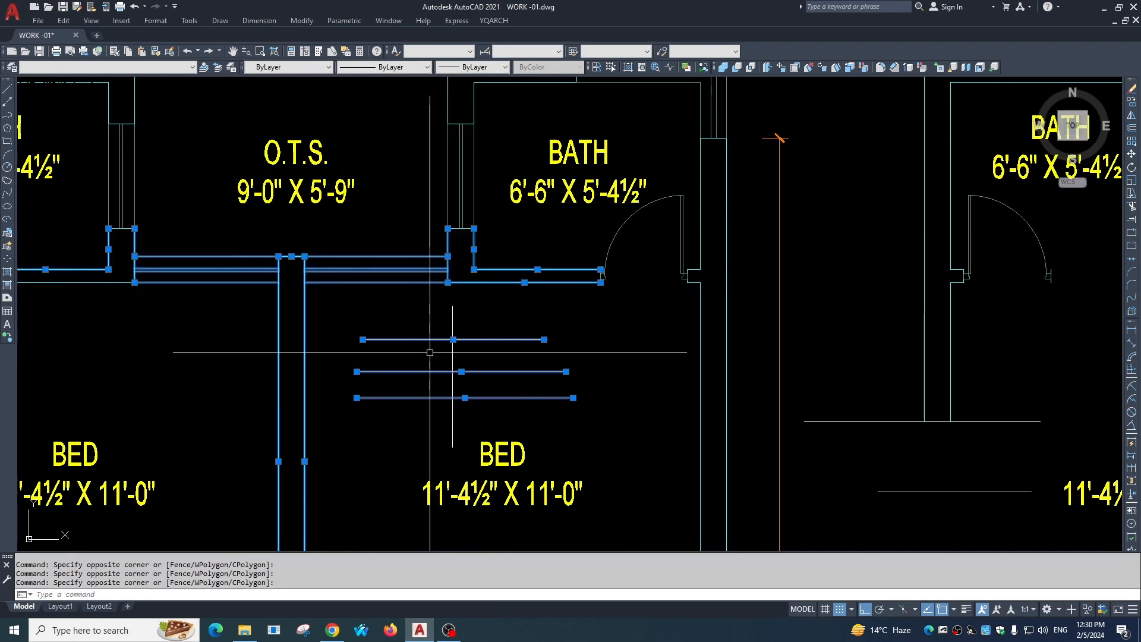
key(Escape)
scroll(477, 342, down, 2)
scroll(517, 356, down, 4)
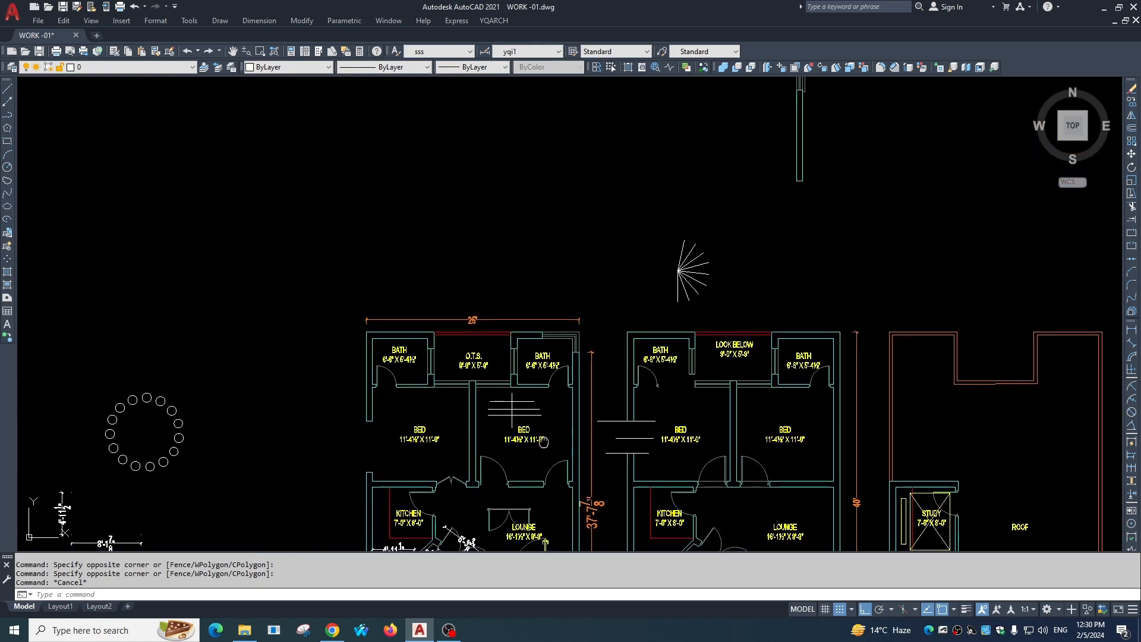